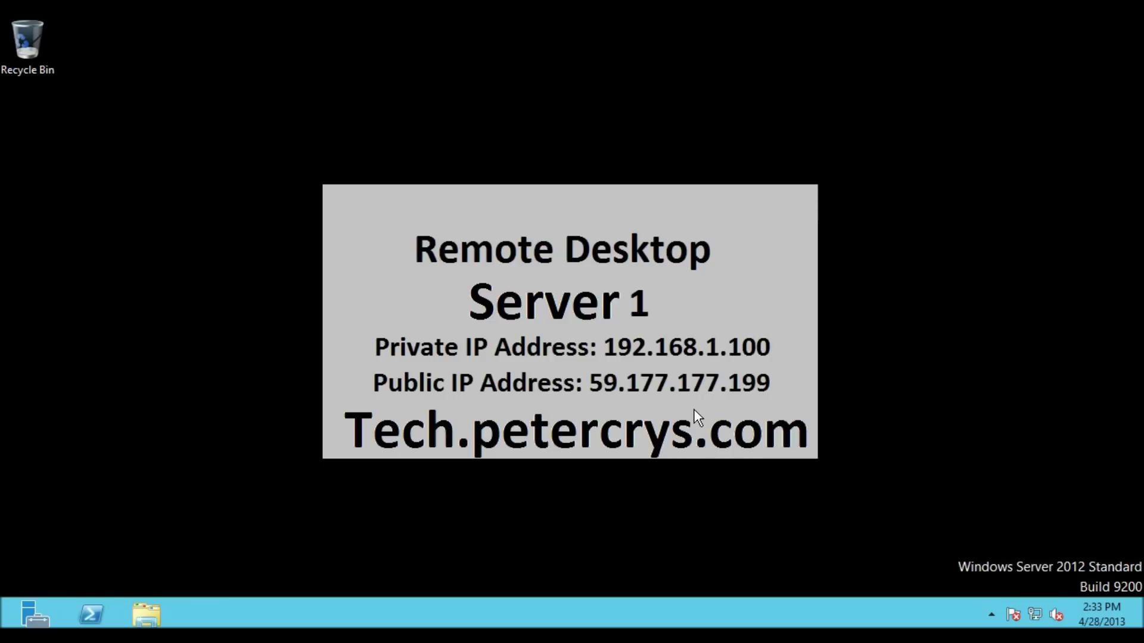
- Check the Ethernet connection's IPv4 address and default gateway in its network connection details, and close the network windows
right_click(1031, 609)
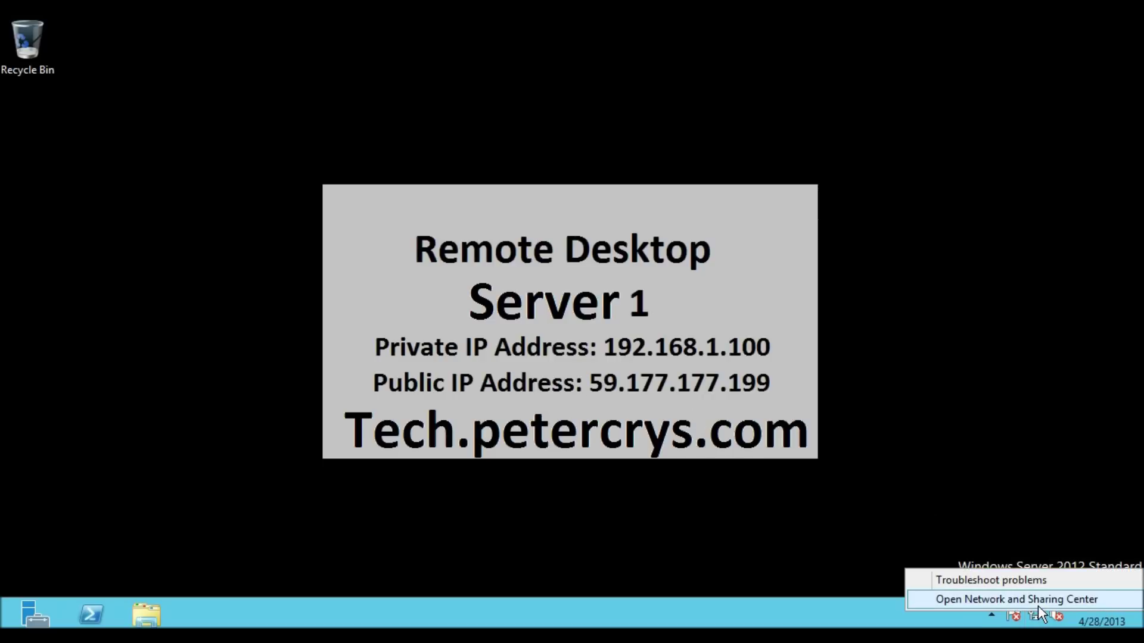
left_click(1037, 605)
left_click(798, 197)
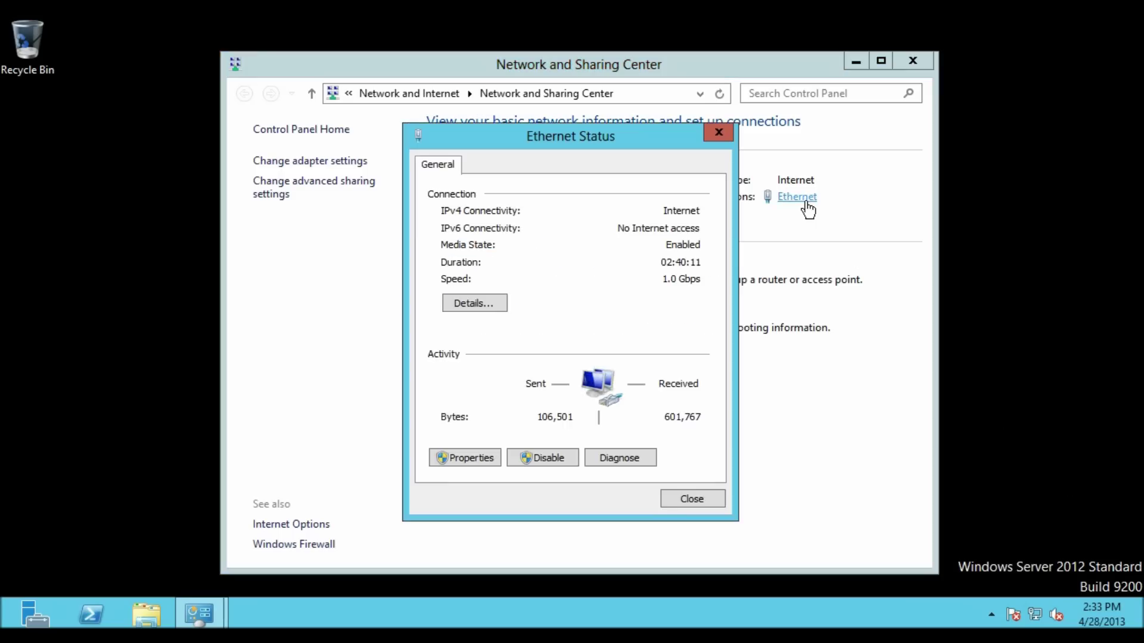
left_click(474, 303)
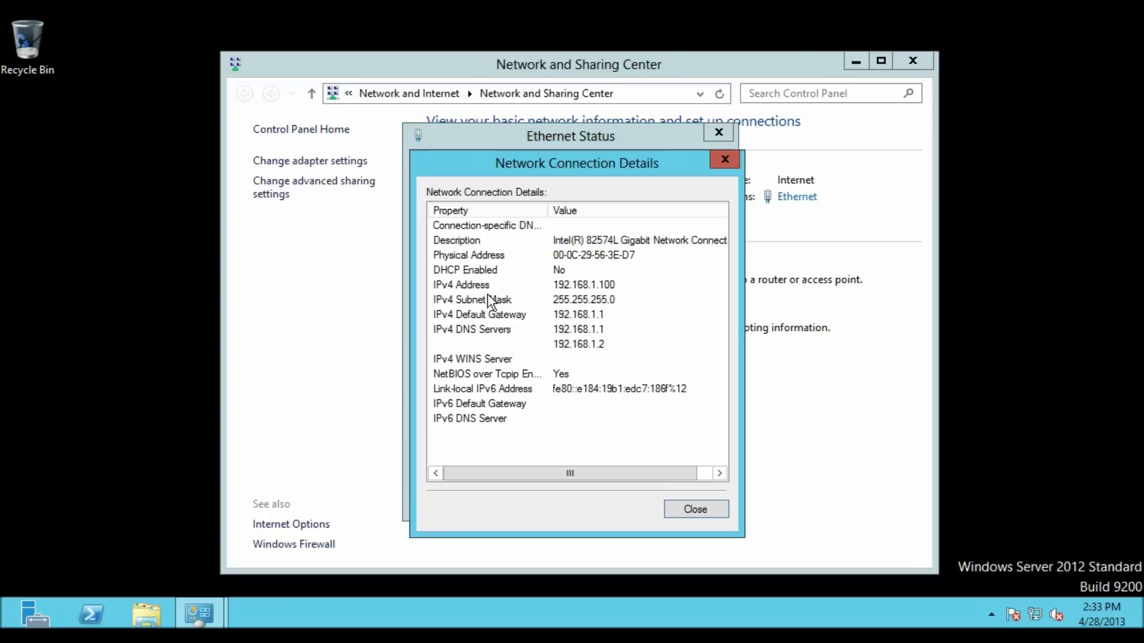
left_click(565, 287)
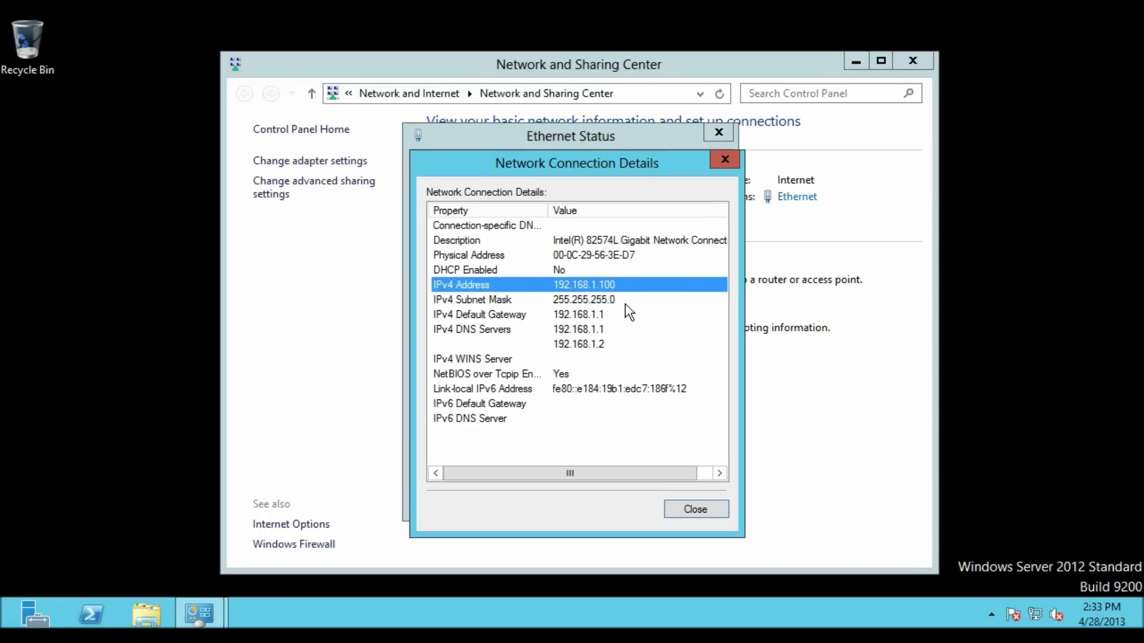
left_click(591, 316)
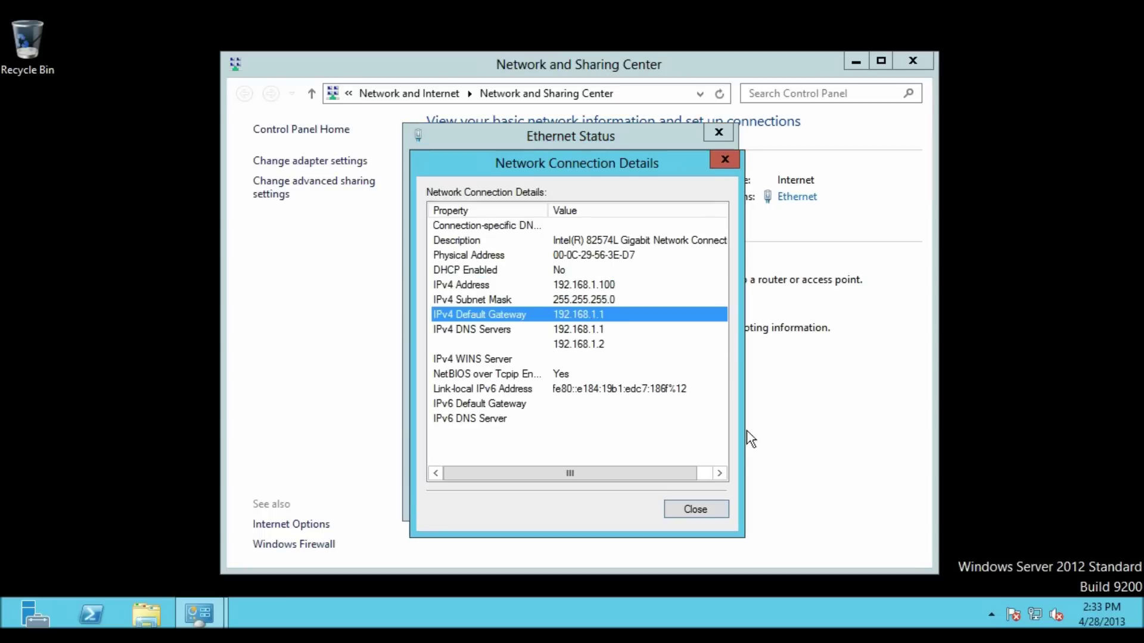
left_click(709, 506)
left_click(693, 499)
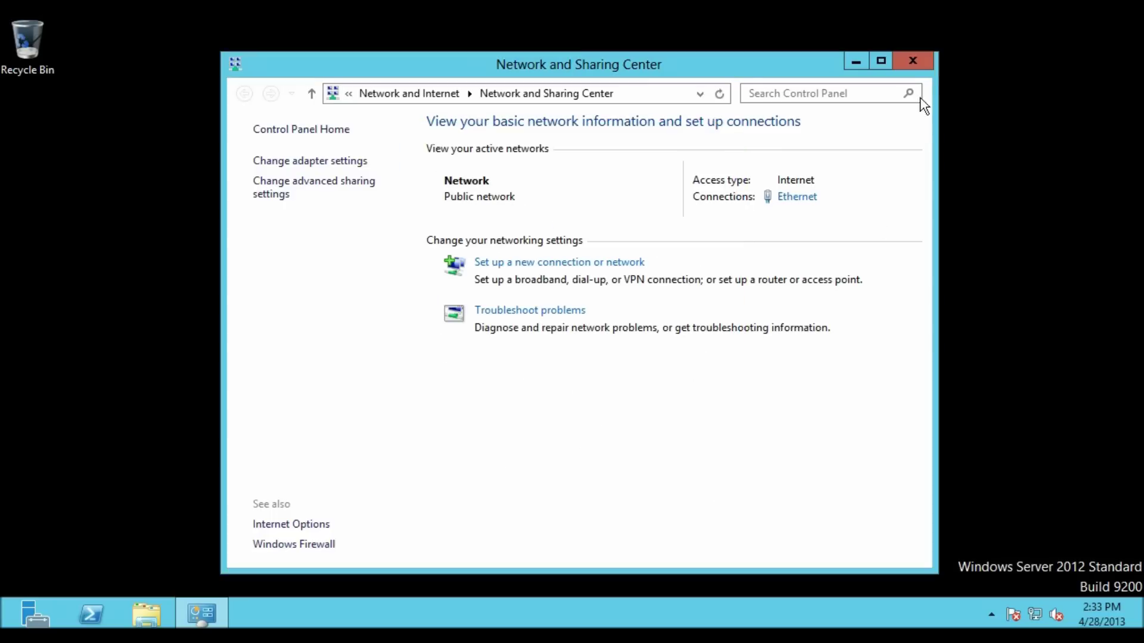
left_click(912, 60)
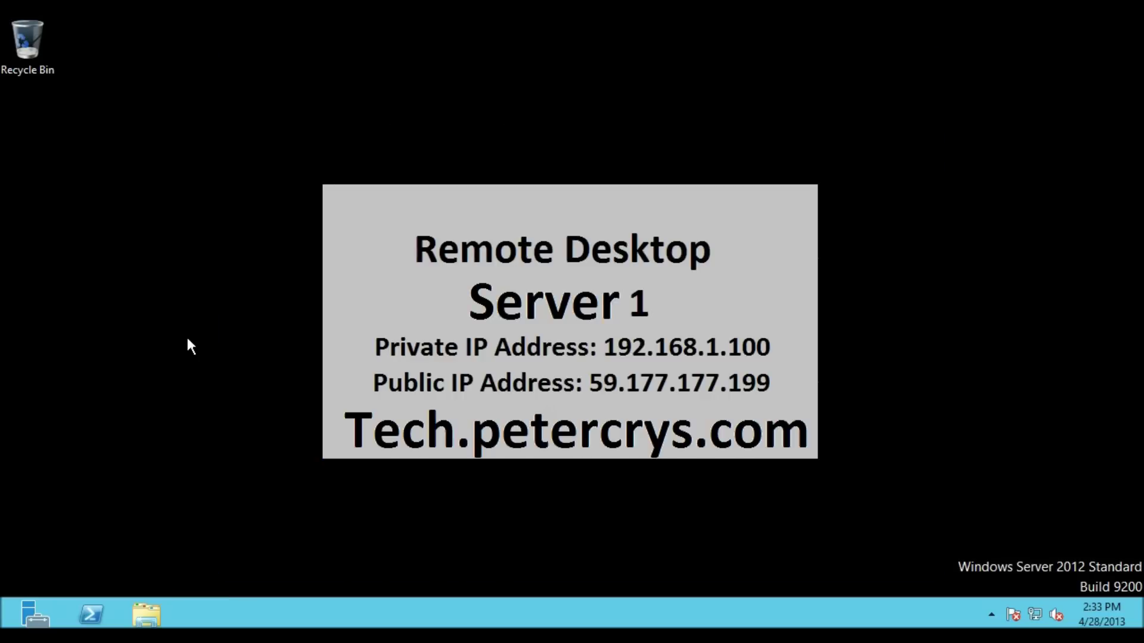
- Switch to Internet Explorer, go to google.co.in, search for "what is my ip" to check the public IP address, and close the browser
key("super")
left_click(240, 441)
left_click(458, 52)
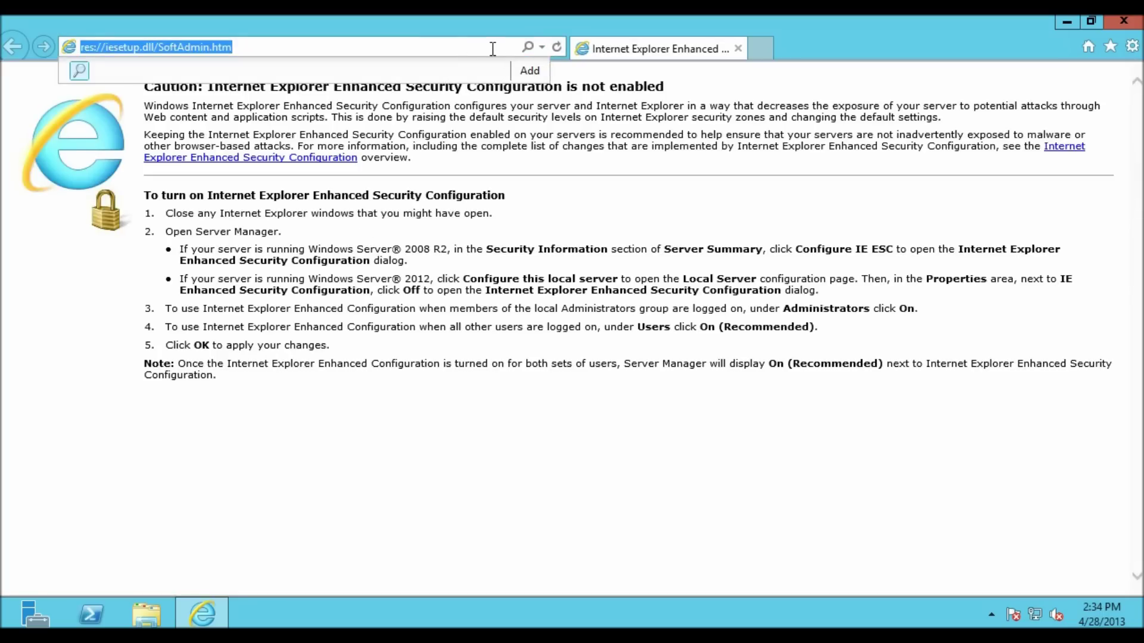
type("google.co.in/")
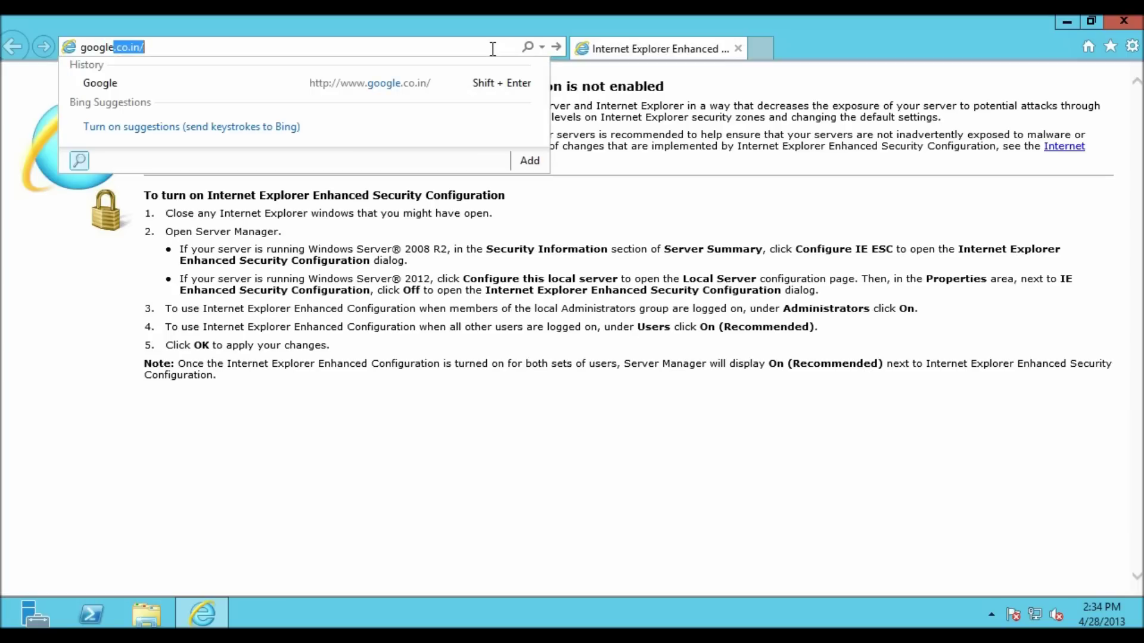
key("Return")
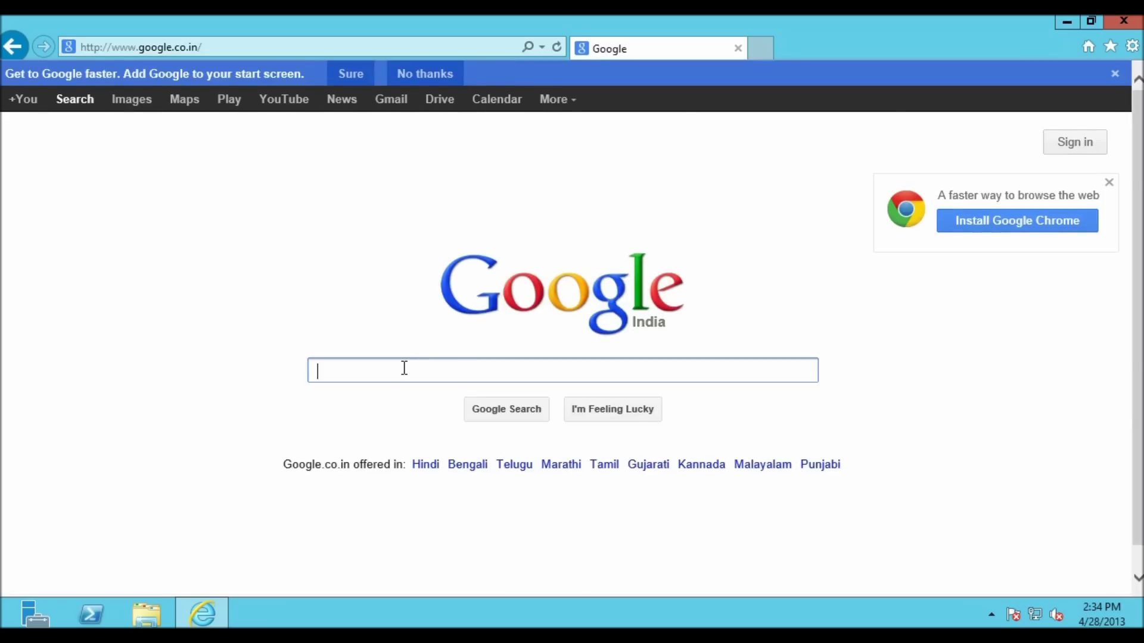
type("what is")
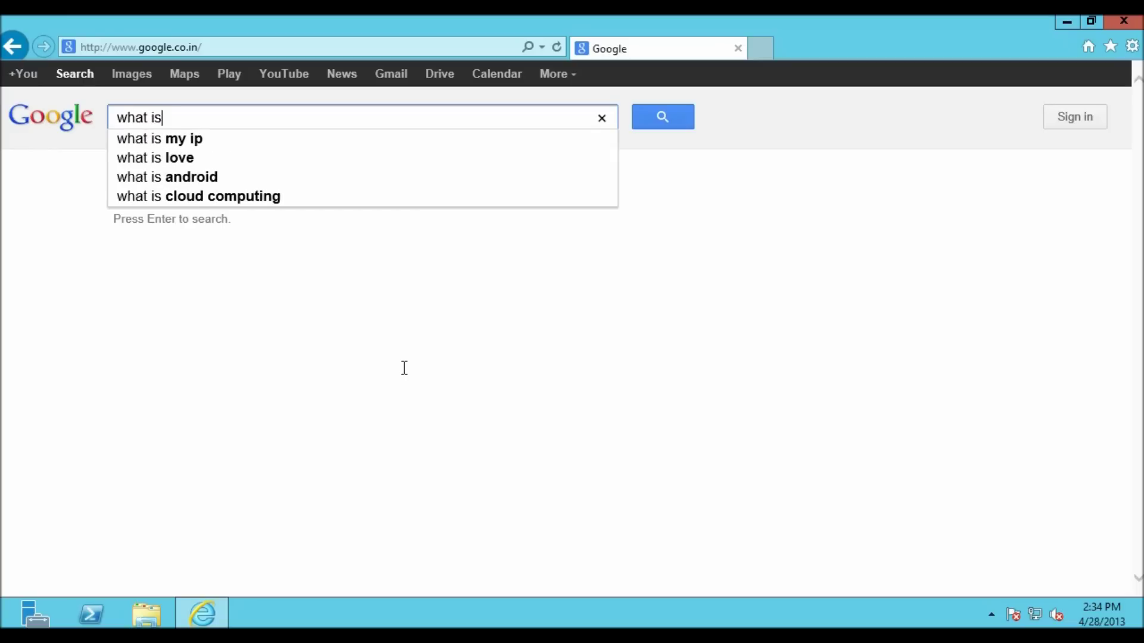
key("Down")
key("Return")
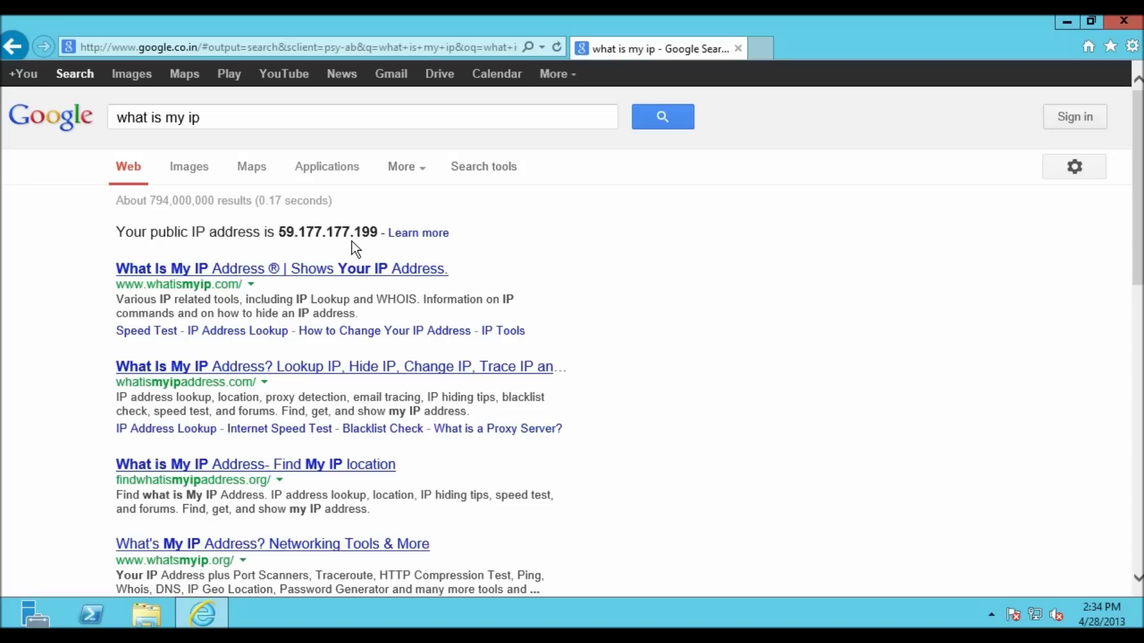
left_click(1113, 27)
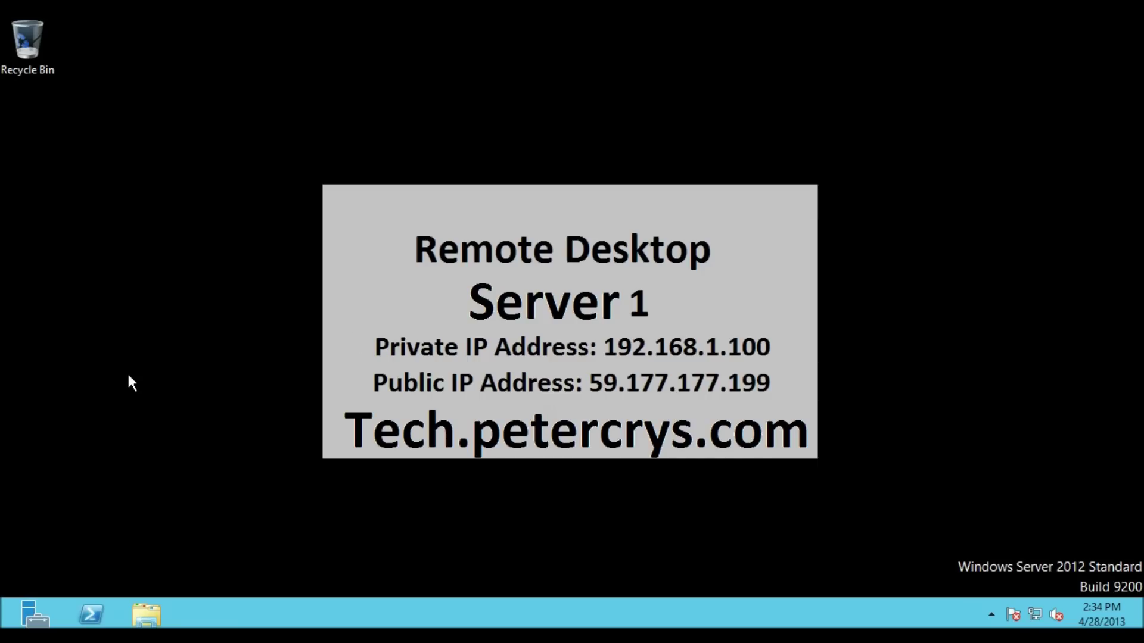
- Open the computer's system properties and set Remote Desktop to allow remote connections to this computer
key("super")
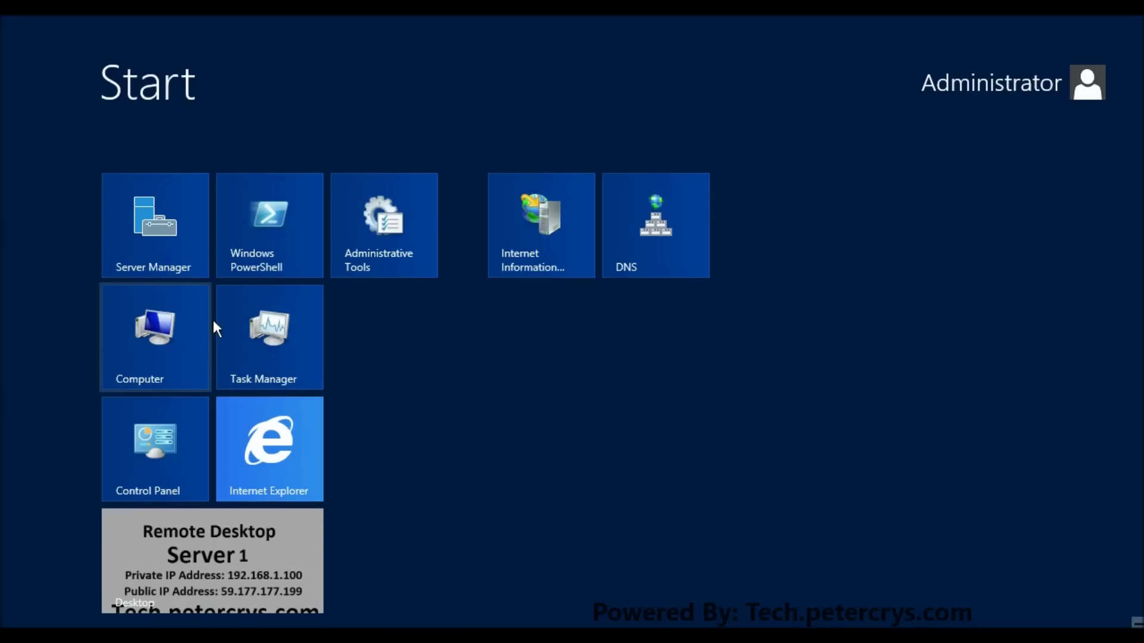
left_click(166, 327)
right_click(165, 328)
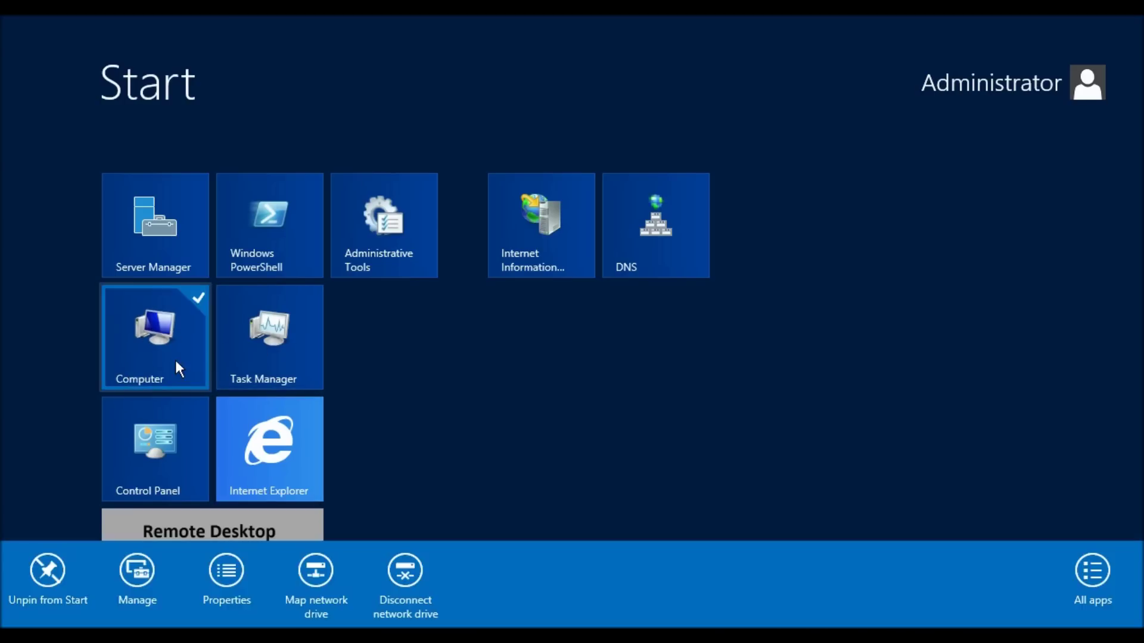
left_click(227, 580)
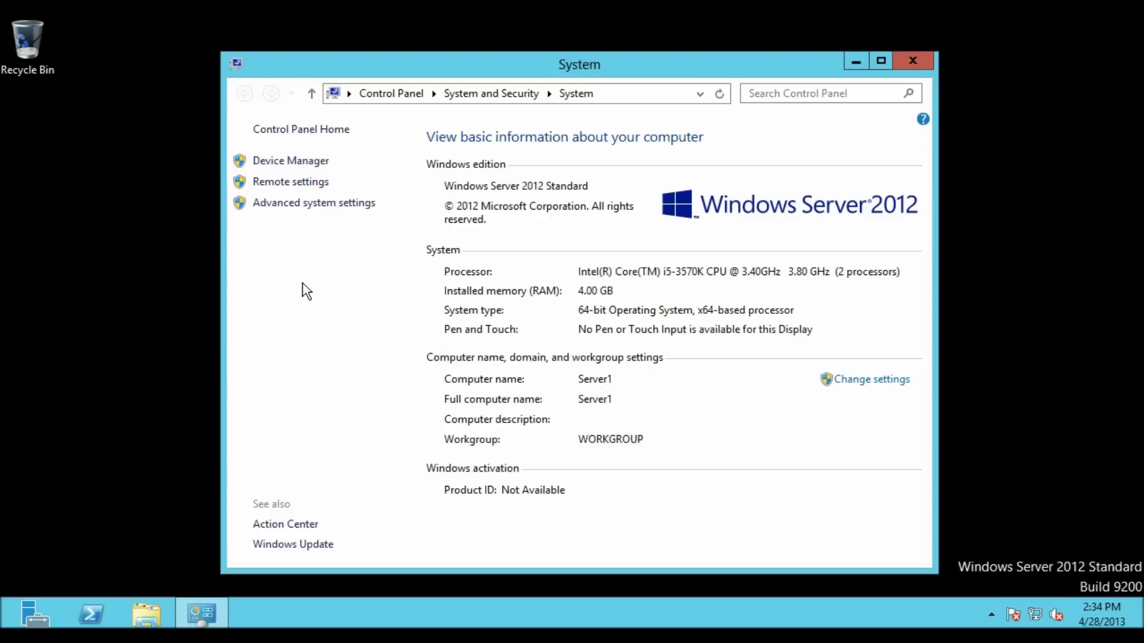
left_click(286, 190)
left_click(94, 330)
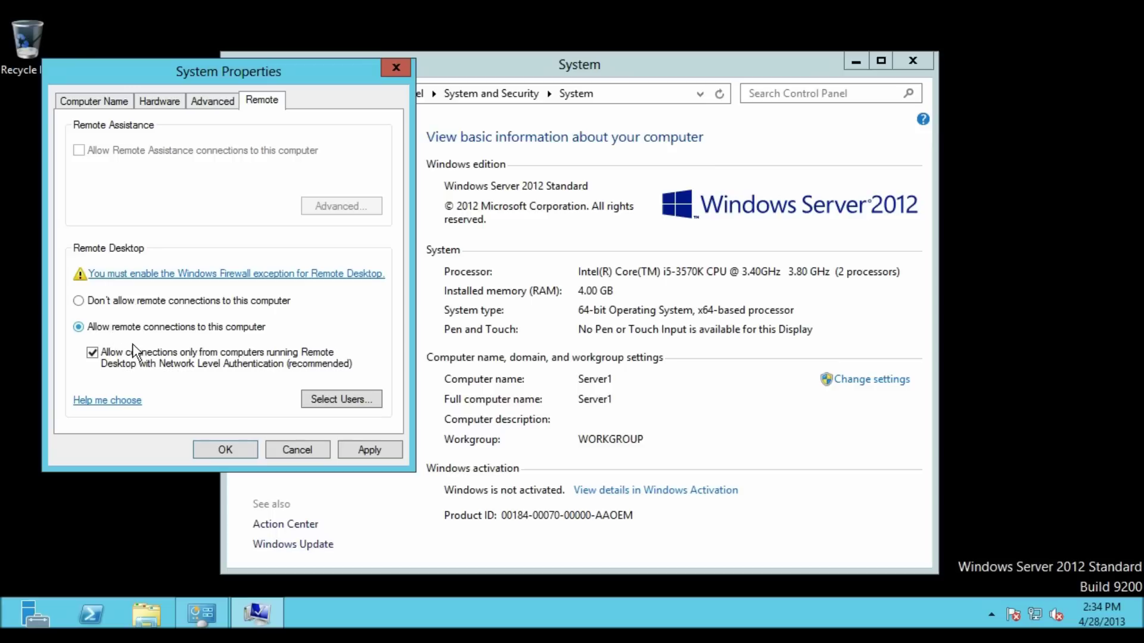
- Review the Remote Desktop Users list without adding anyone, apply the remote settings, and close the System window
left_click(311, 394)
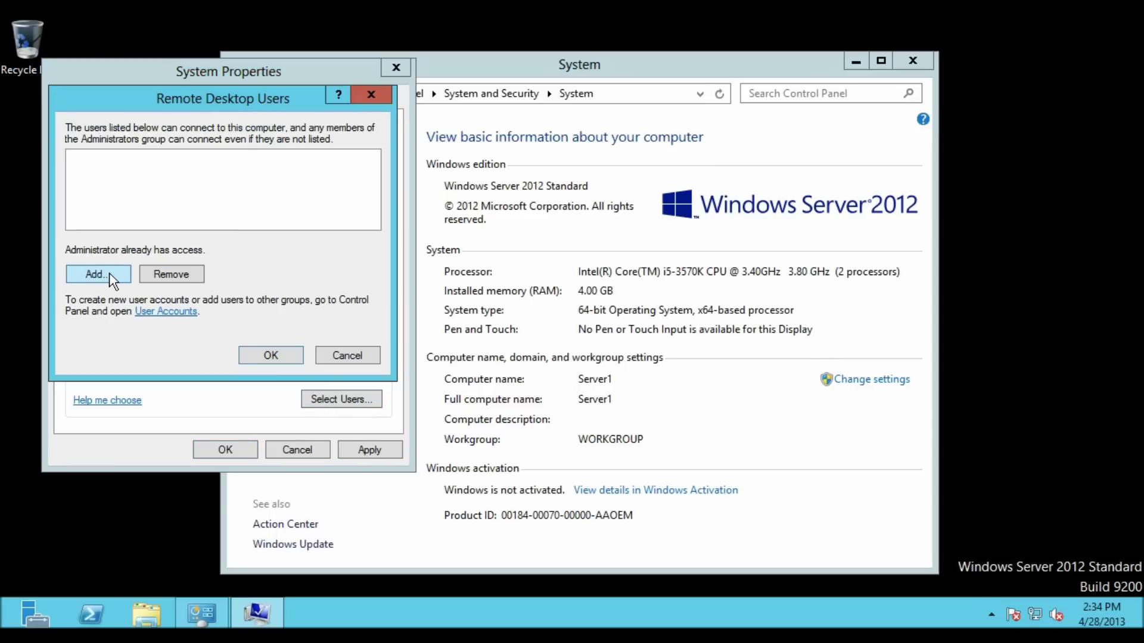
left_click(341, 358)
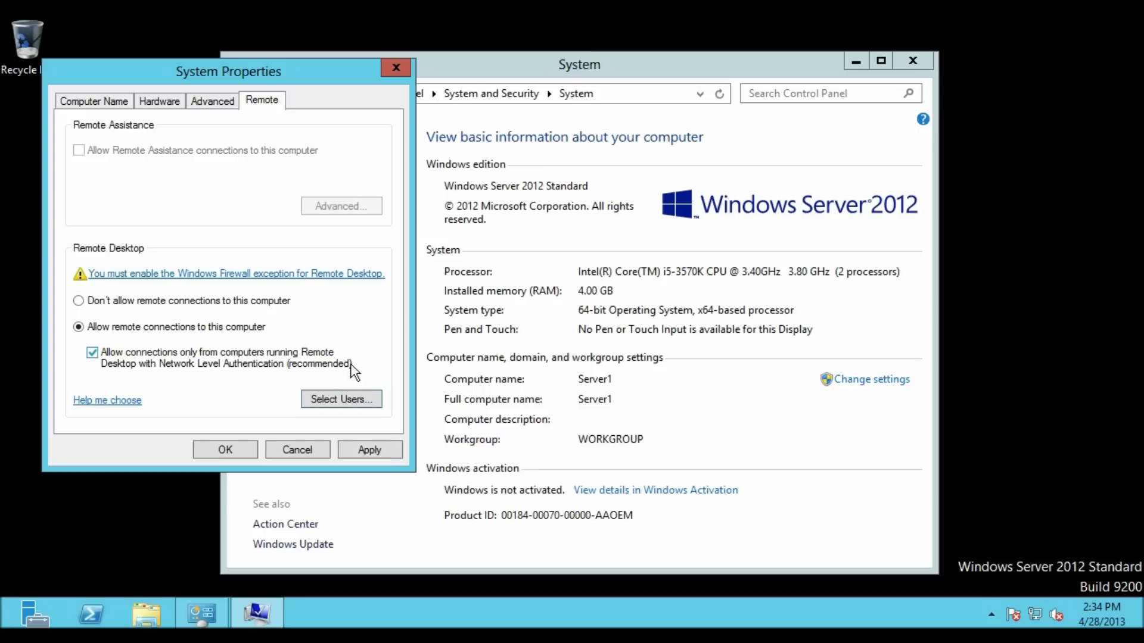
left_click(380, 451)
left_click(228, 451)
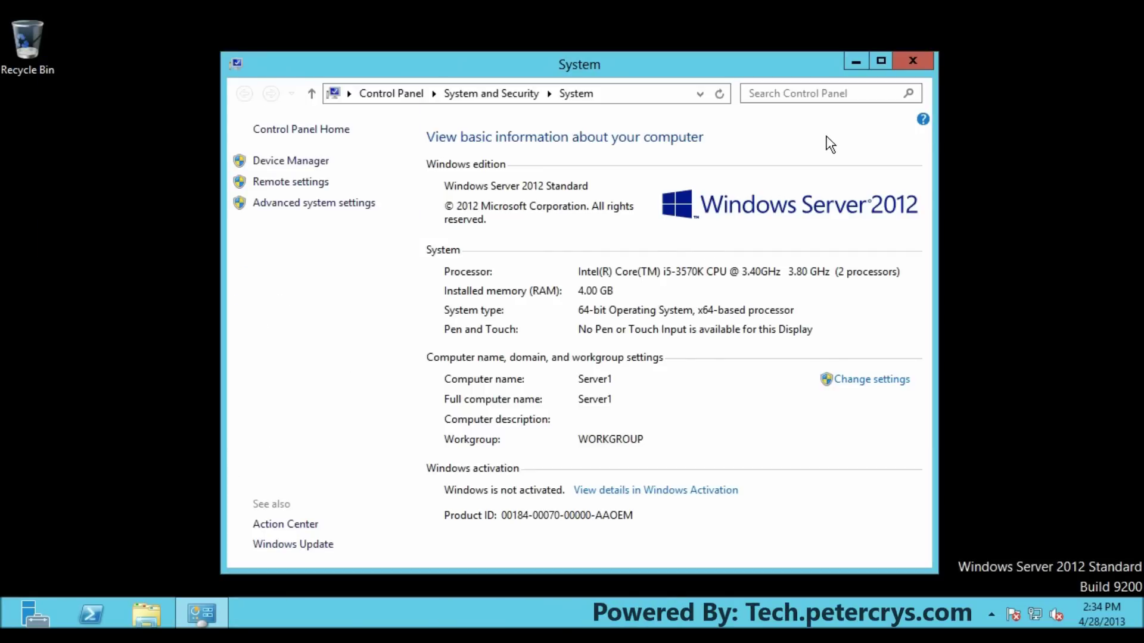
left_click(914, 64)
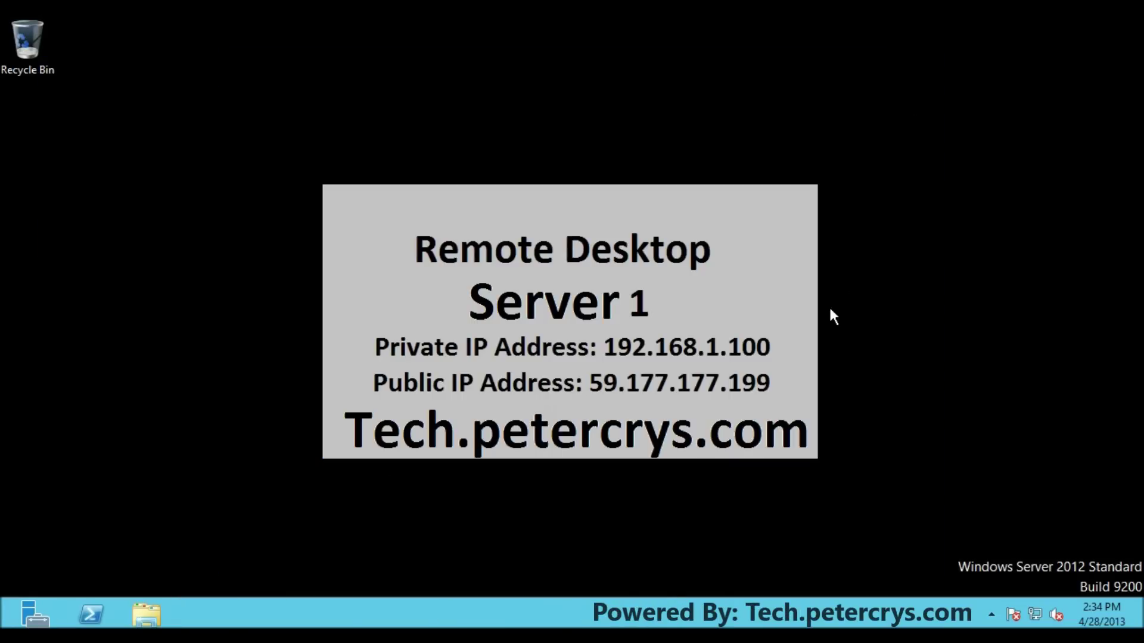
- Open the inbound rules in Windows Firewall's advanced settings and widen the rules list's Name column
right_click(1040, 616)
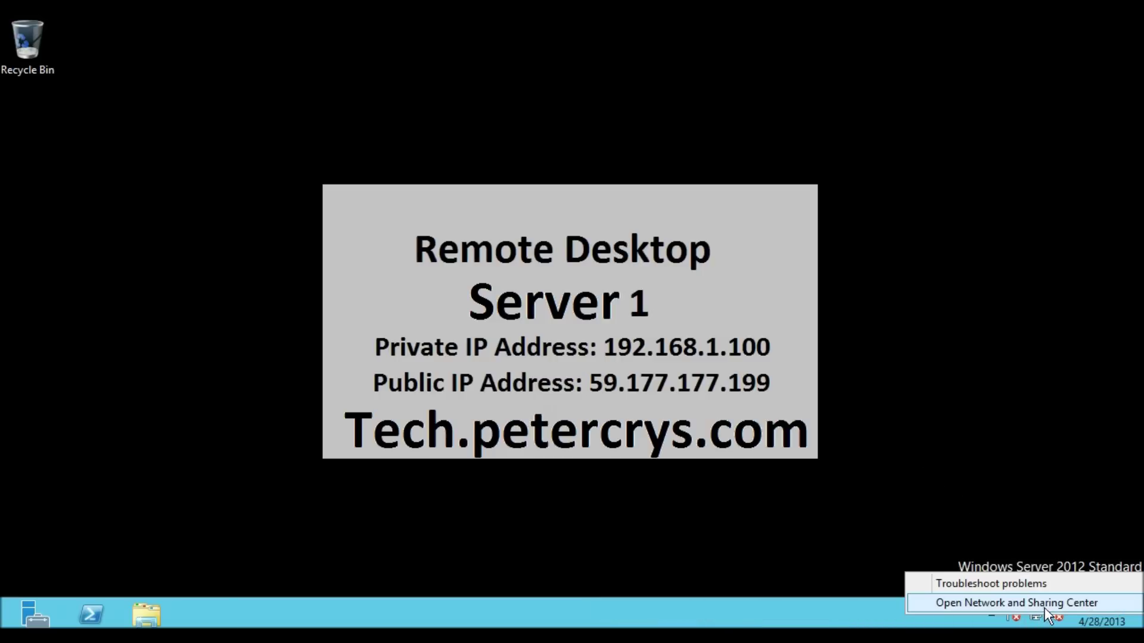
left_click(1043, 604)
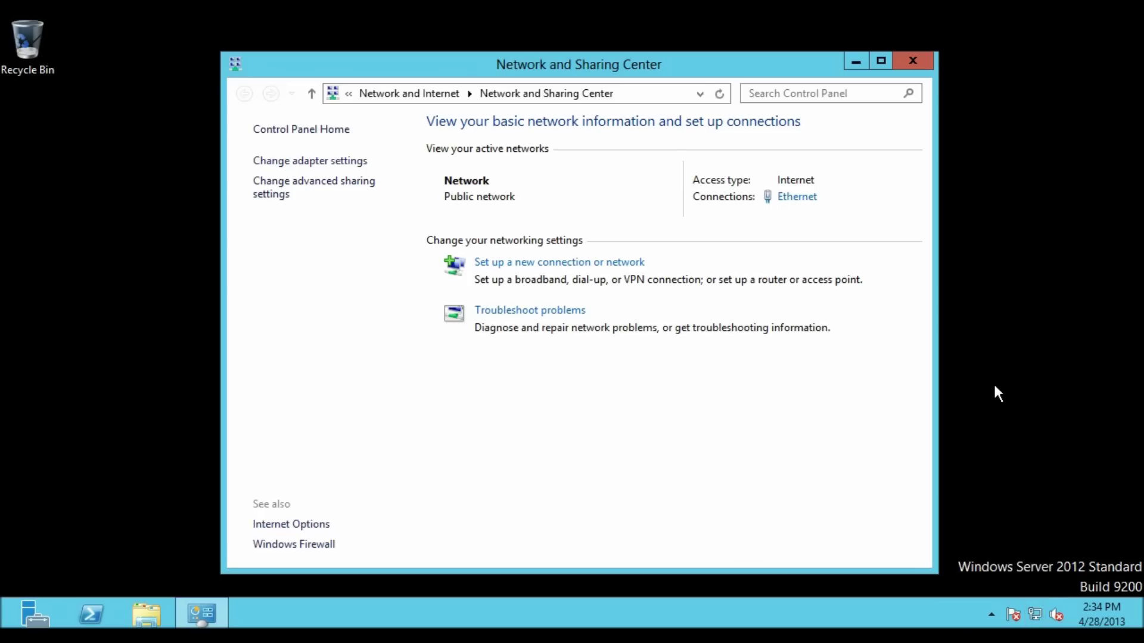
left_click(316, 544)
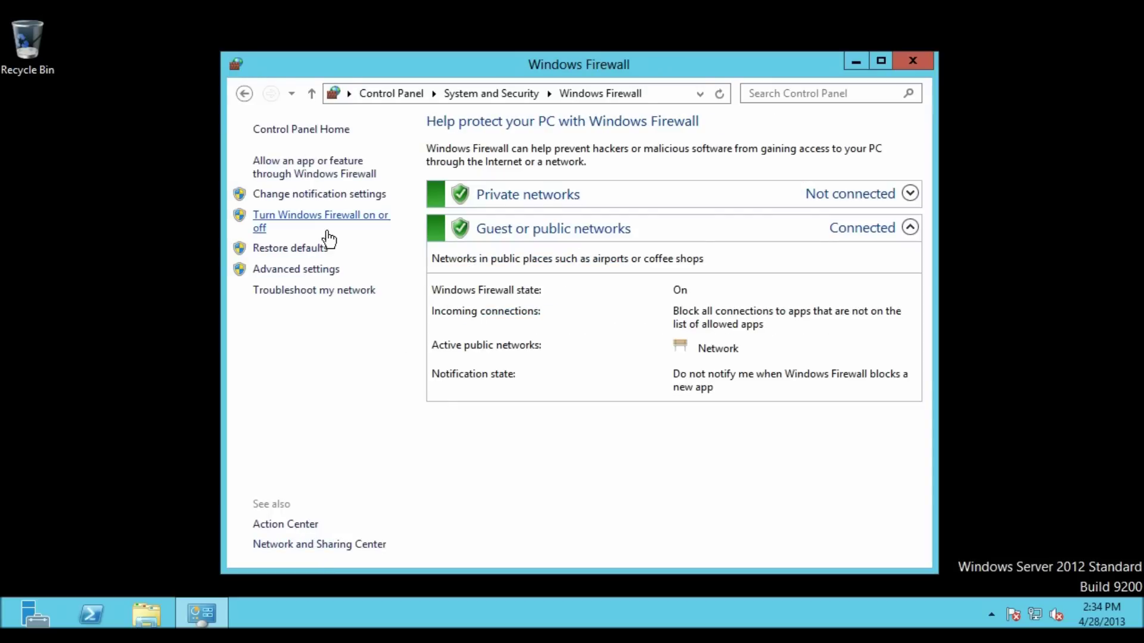
left_click(316, 271)
left_click(116, 110)
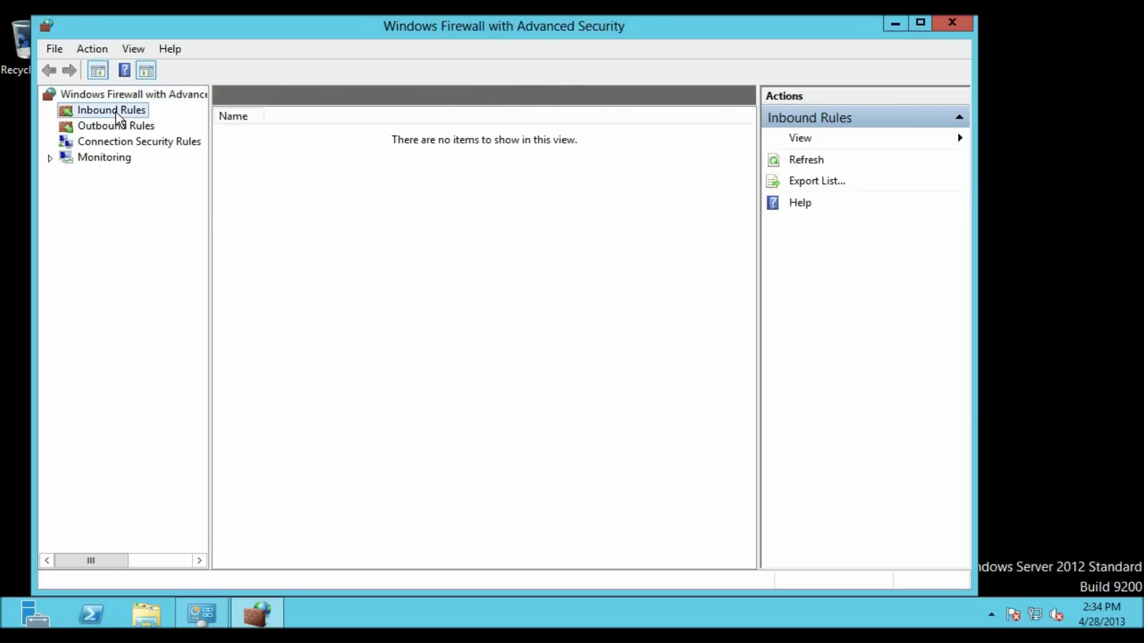
left_click_drag(437, 117, 526, 128)
- Find the Remote Desktop - User Mode TCP-In and UDP-In inbound rules and examine their protocols and local ports
scroll(526, 280, "down", 8)
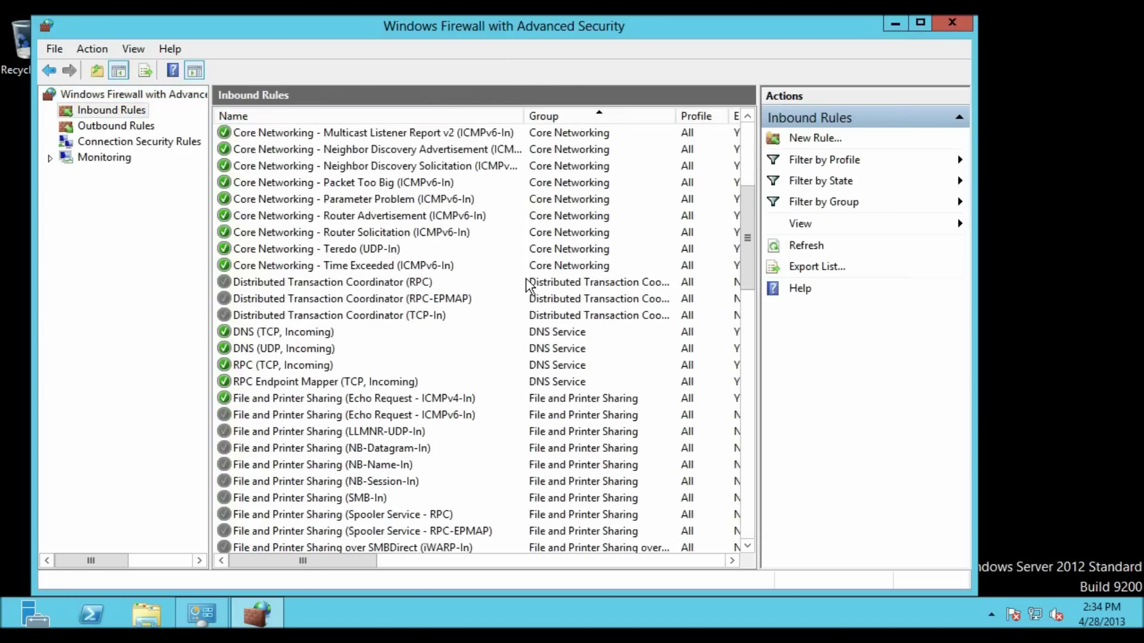
scroll(529, 286, "down", 11)
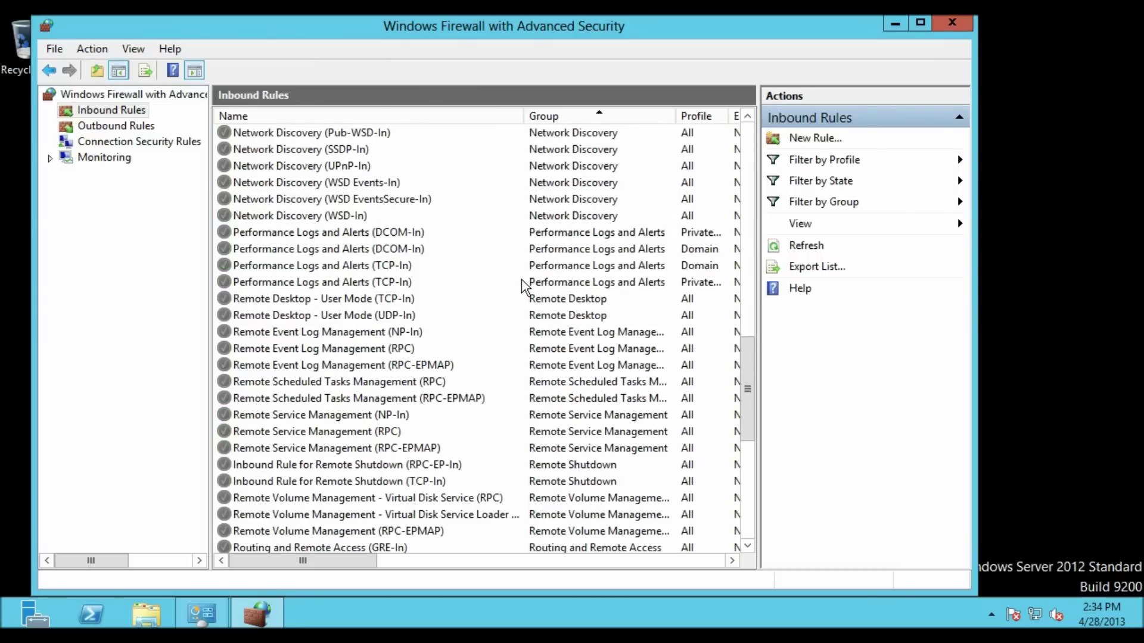
scroll(525, 286, "down", 2)
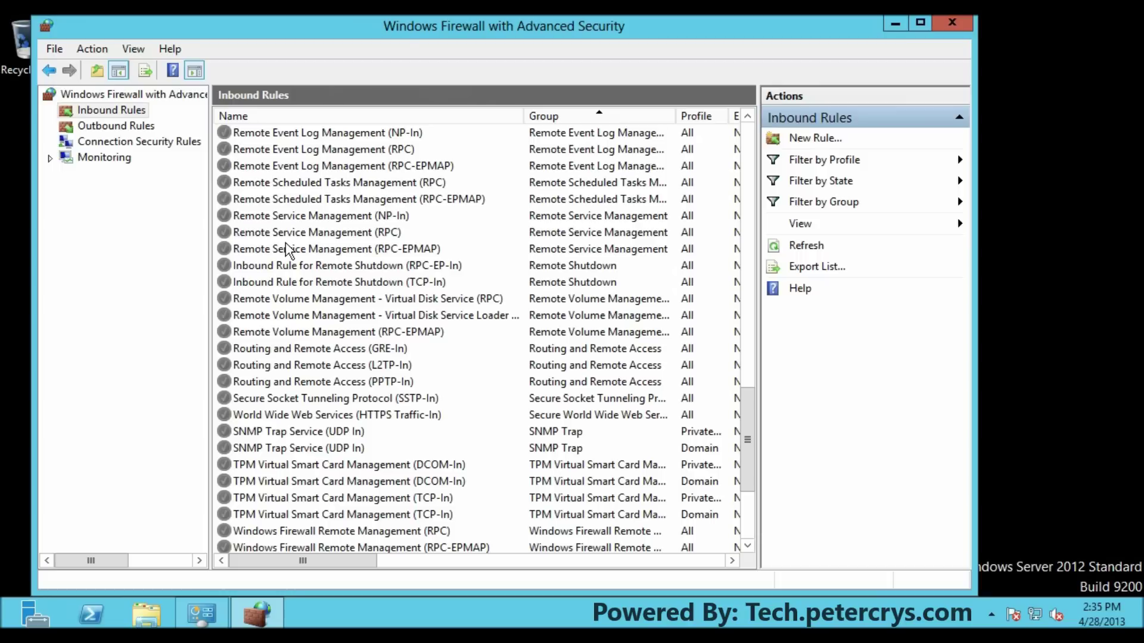
scroll(288, 247, "up", 2)
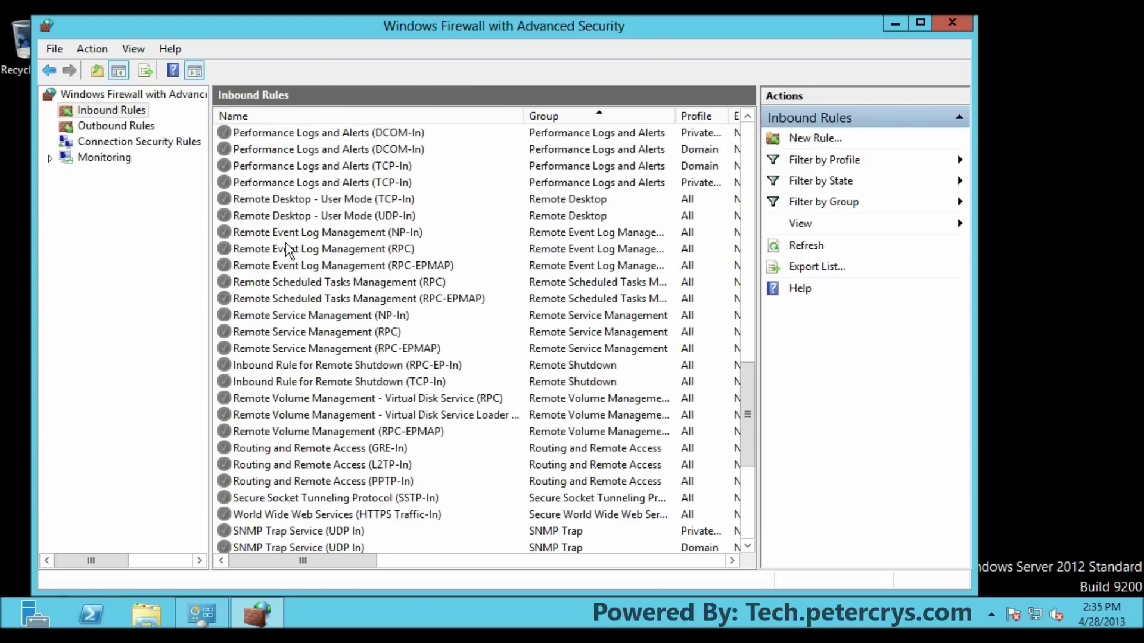
left_click(285, 205)
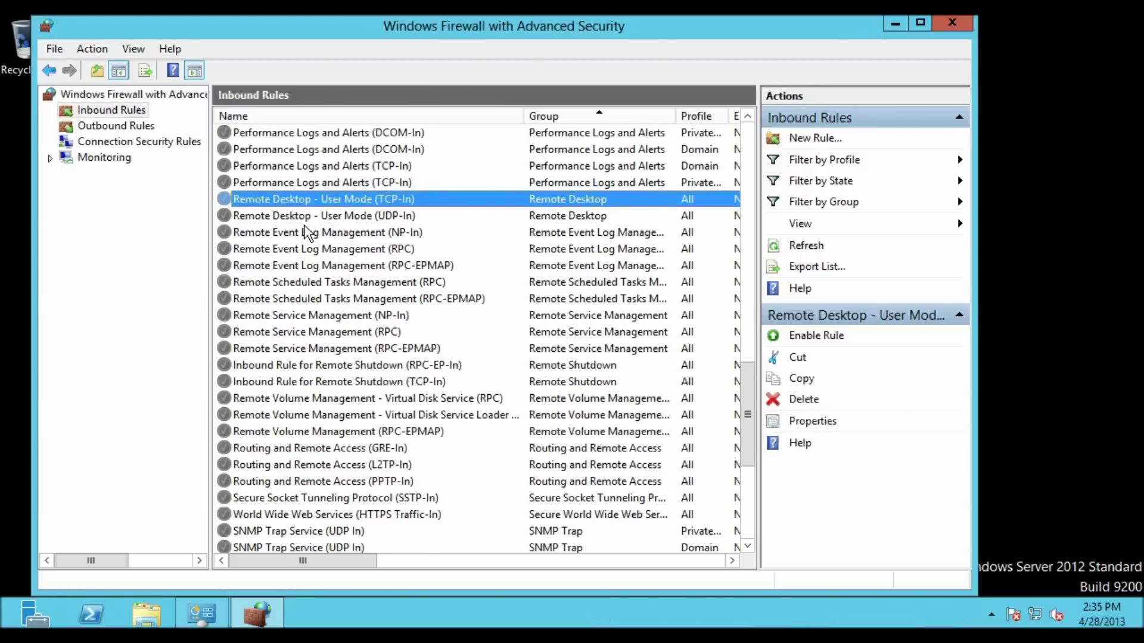
left_click(298, 216, "shift")
left_click_drag(341, 560, 577, 582)
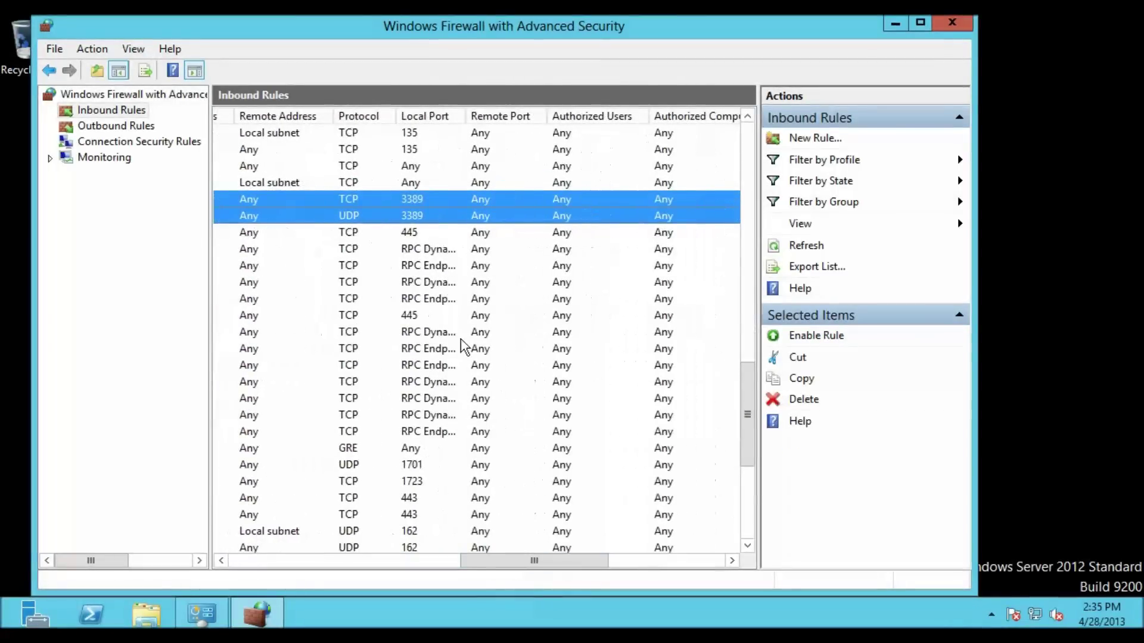
- Enable both Remote Desktop - User Mode inbound rules, TCP-In and UDP-In, and close the advanced firewall window
left_click(411, 203)
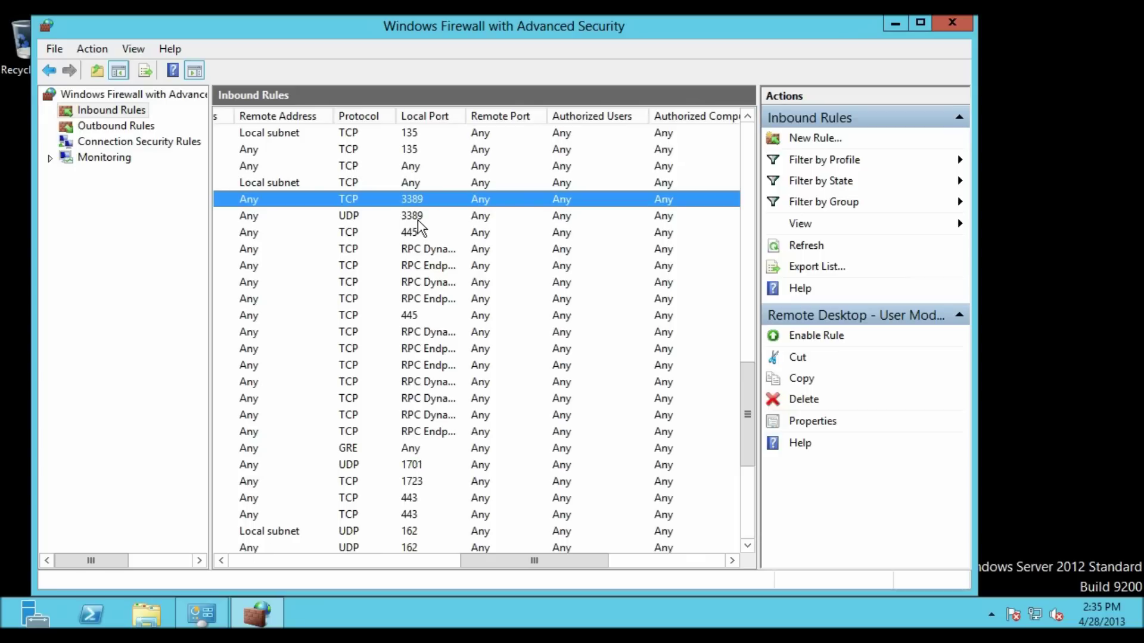
left_click(419, 218, "shift")
left_click_drag(505, 562, 273, 567)
left_click(814, 337)
left_click(387, 249)
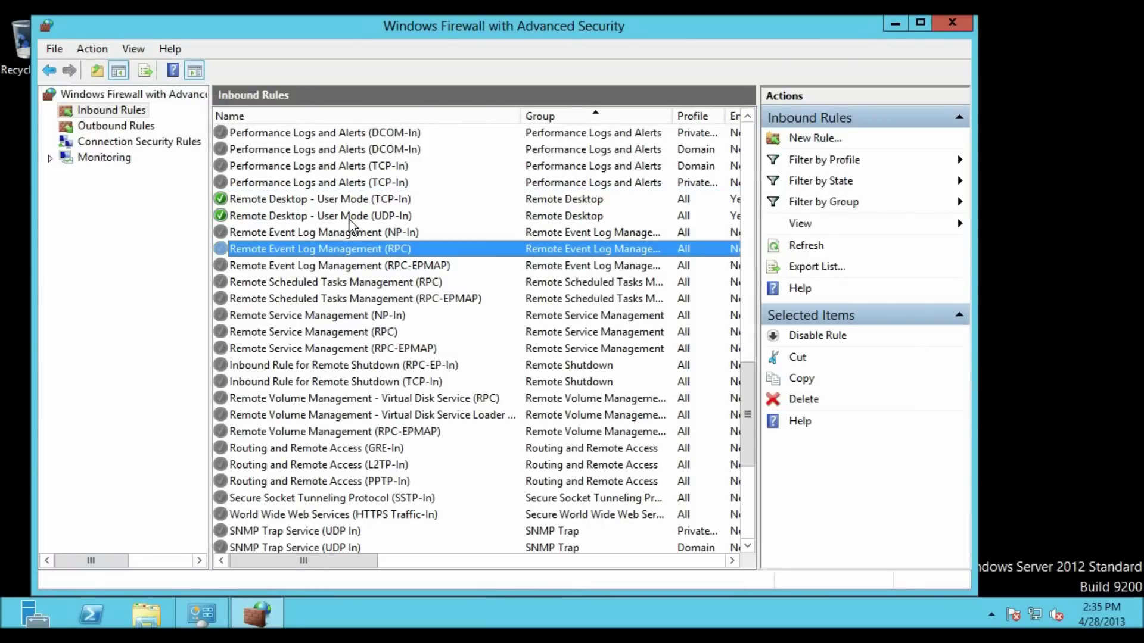
left_click(340, 200)
left_click(340, 216)
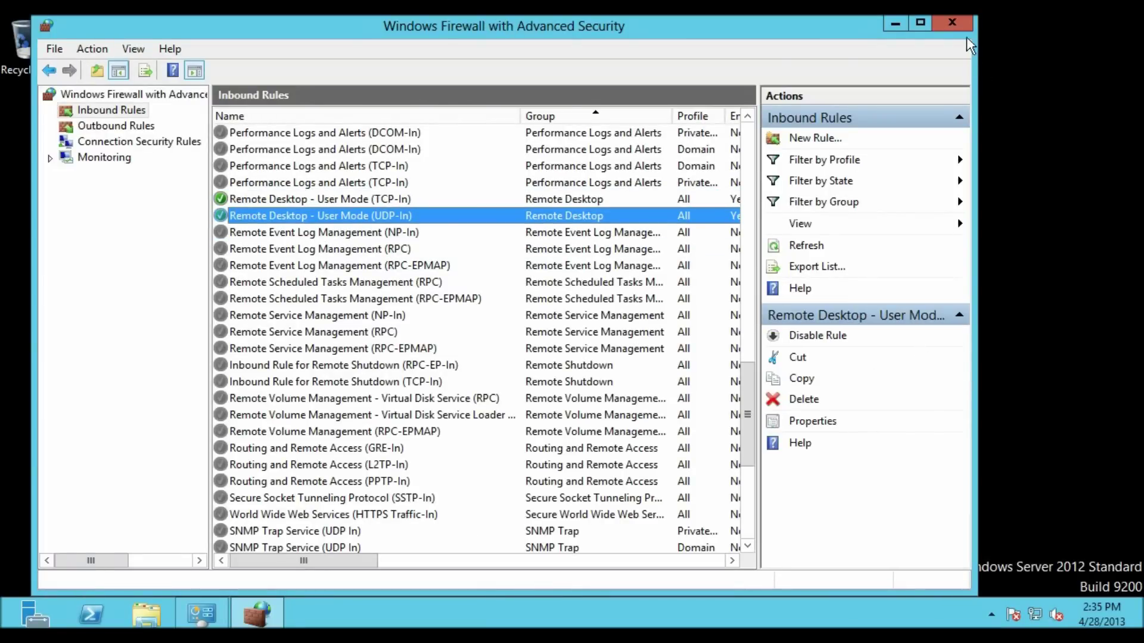
left_click(953, 26)
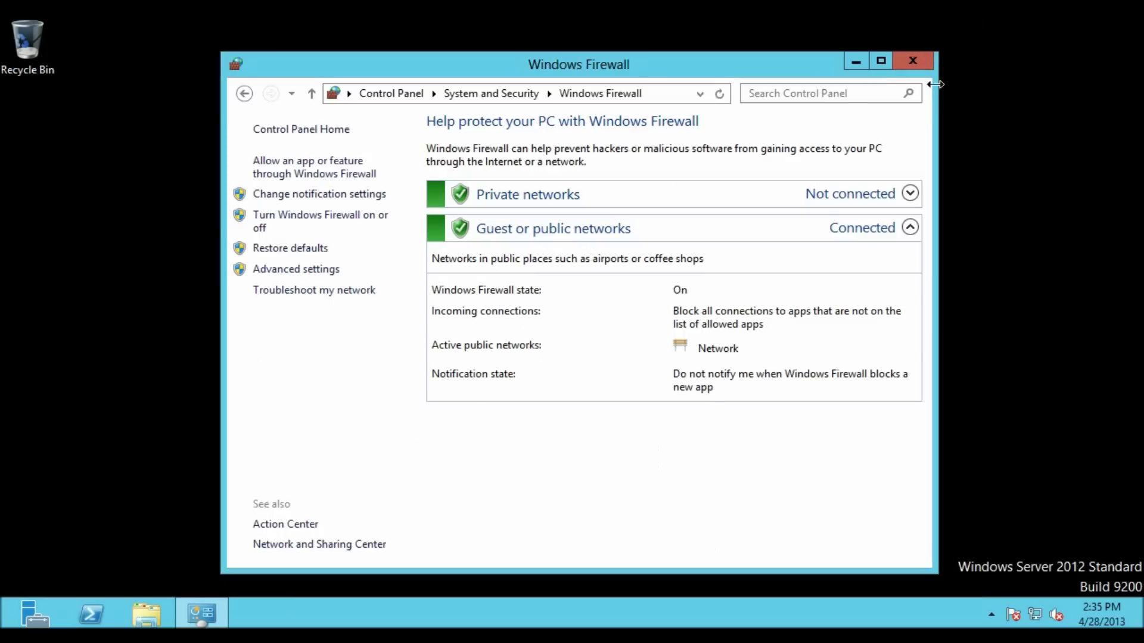
- Close the Windows Firewall window and open the Network and Sharing Center on Server 2
left_click(920, 61)
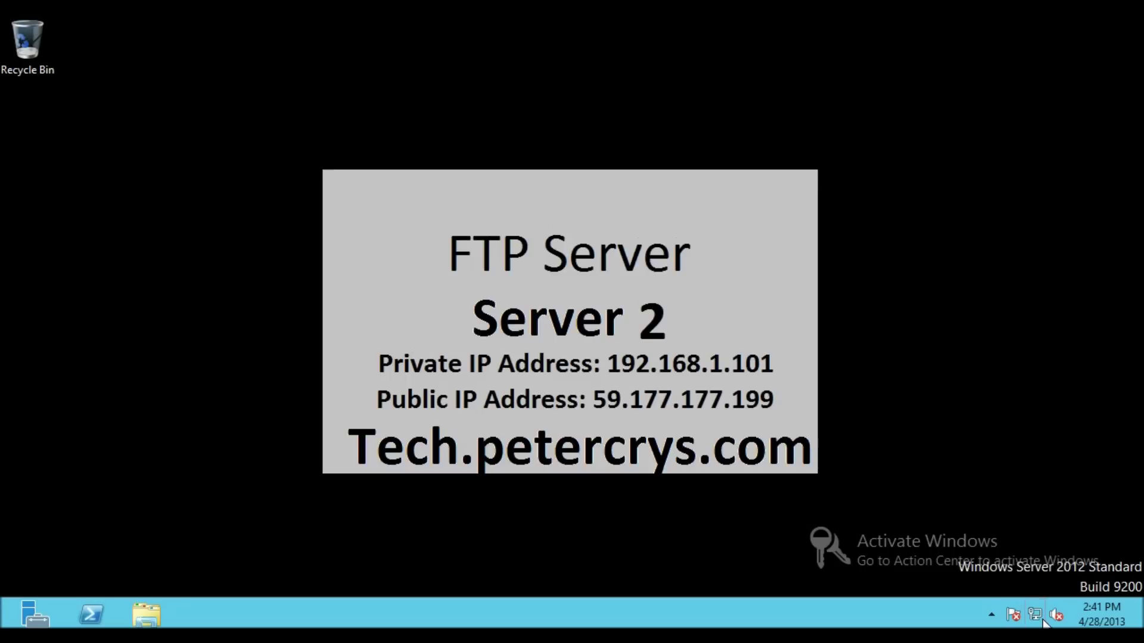
right_click(1035, 588)
left_click(1045, 601)
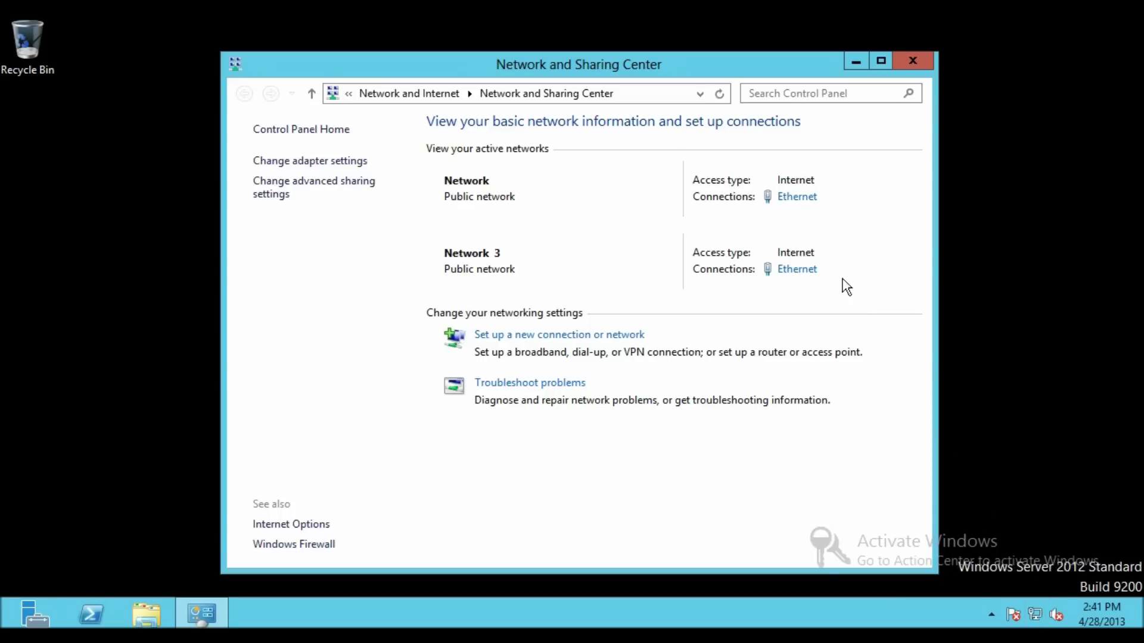
- Examine the IPv4 address and default gateways in the first network's Ethernet connection details, and close the network windows
left_click(798, 197)
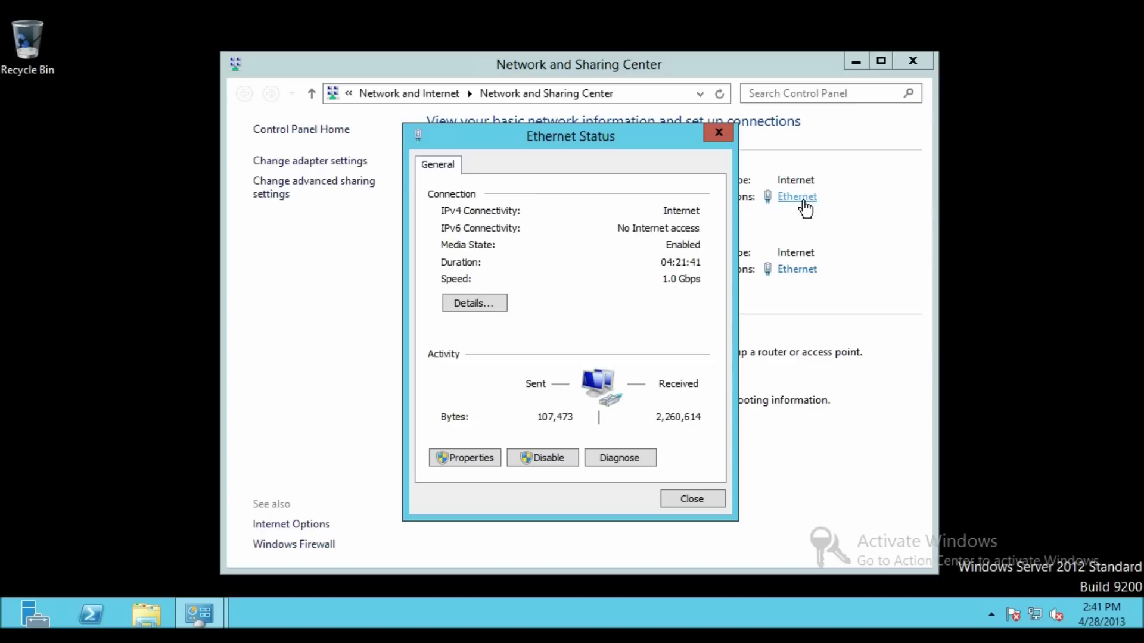
left_click(458, 301)
left_click(590, 290)
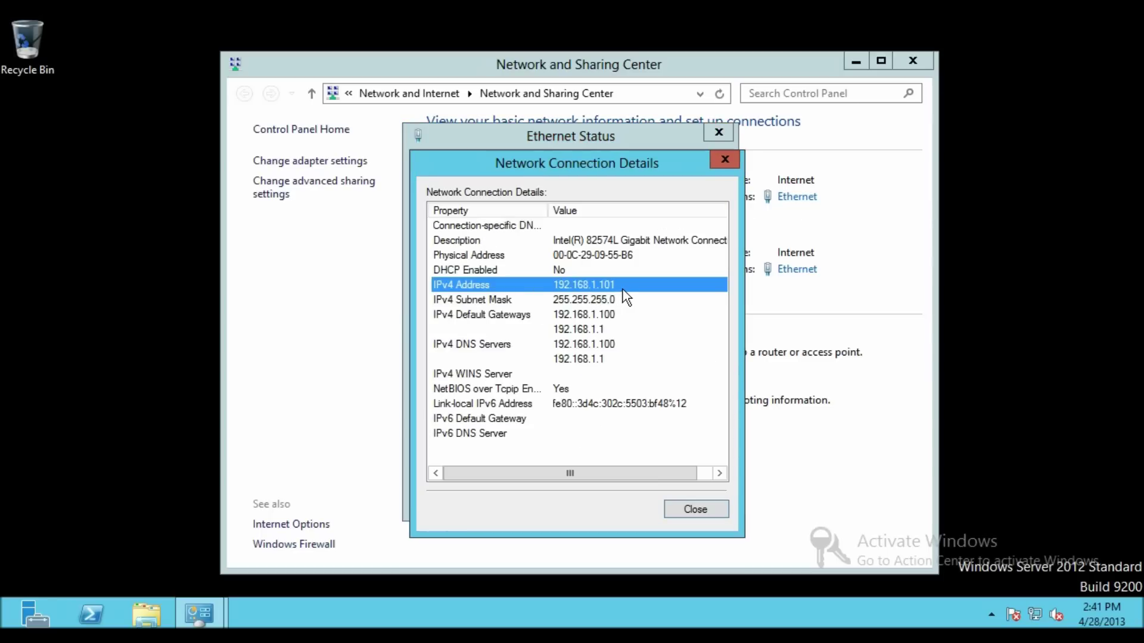
left_click(590, 315)
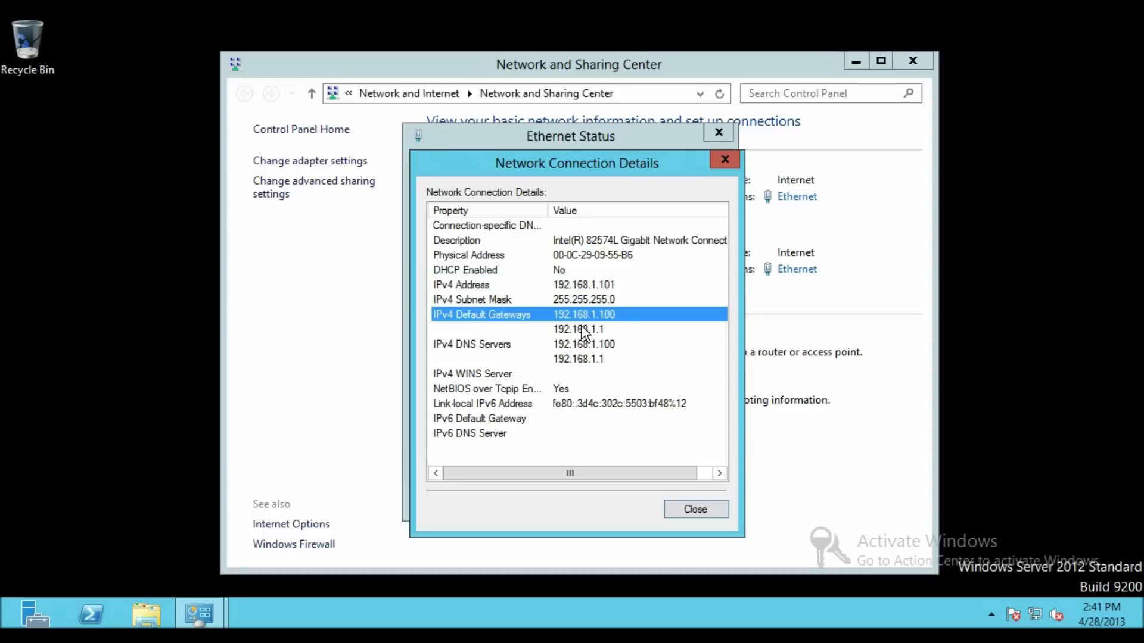
left_click(582, 331)
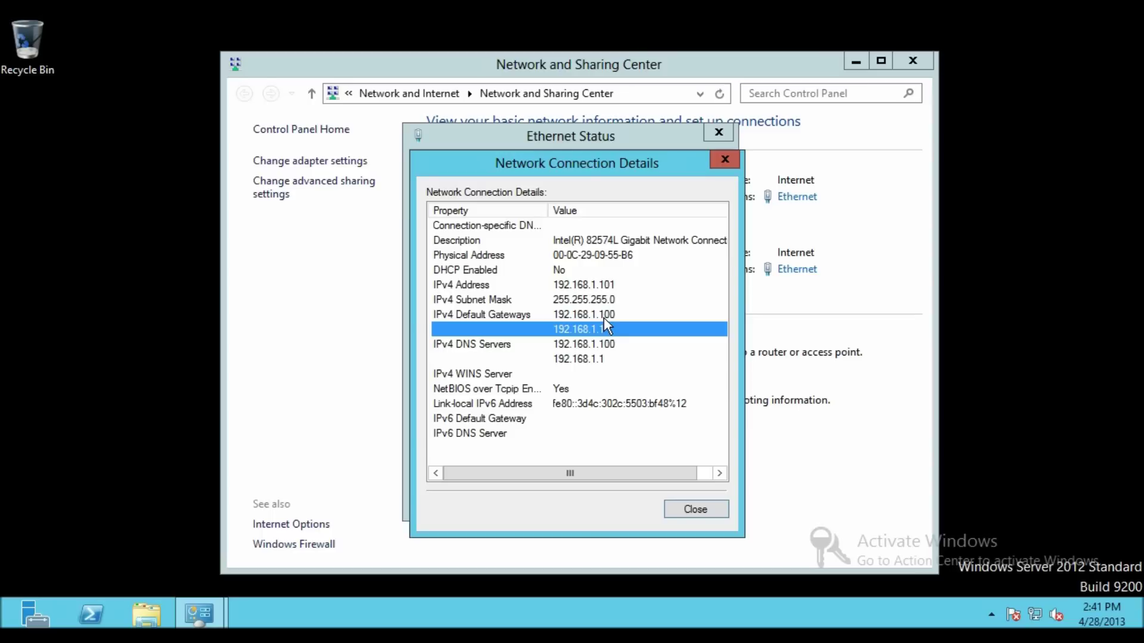
left_click(695, 511)
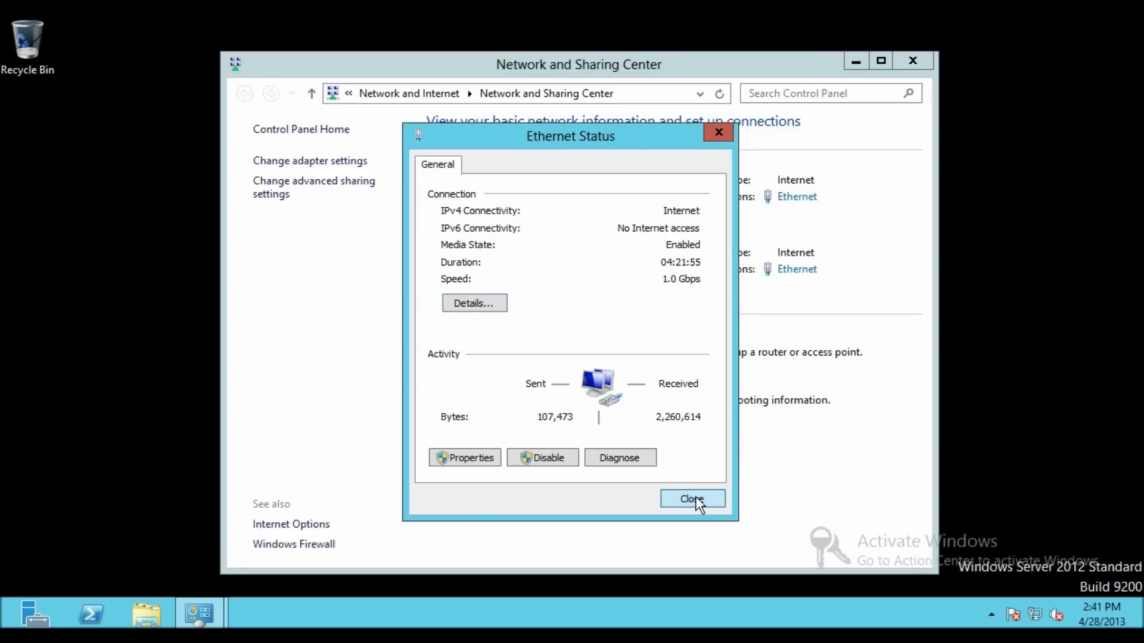
left_click(693, 499)
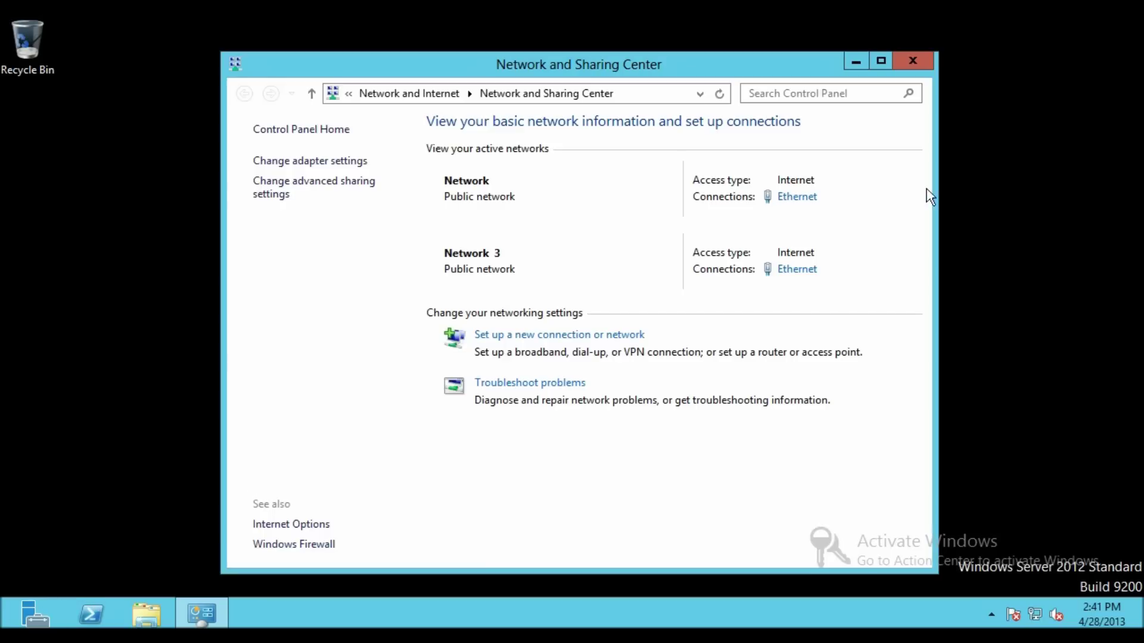
left_click(913, 61)
- Switch to Internet Explorer and open the Google home page
key("super")
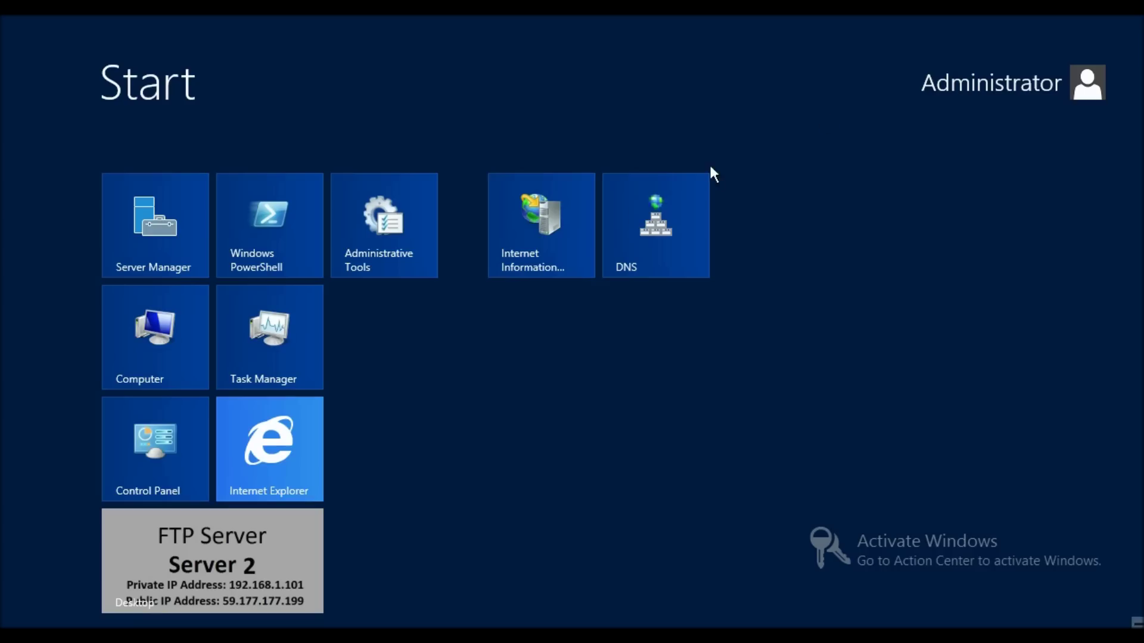
left_click(304, 450)
left_click(471, 51)
type("google")
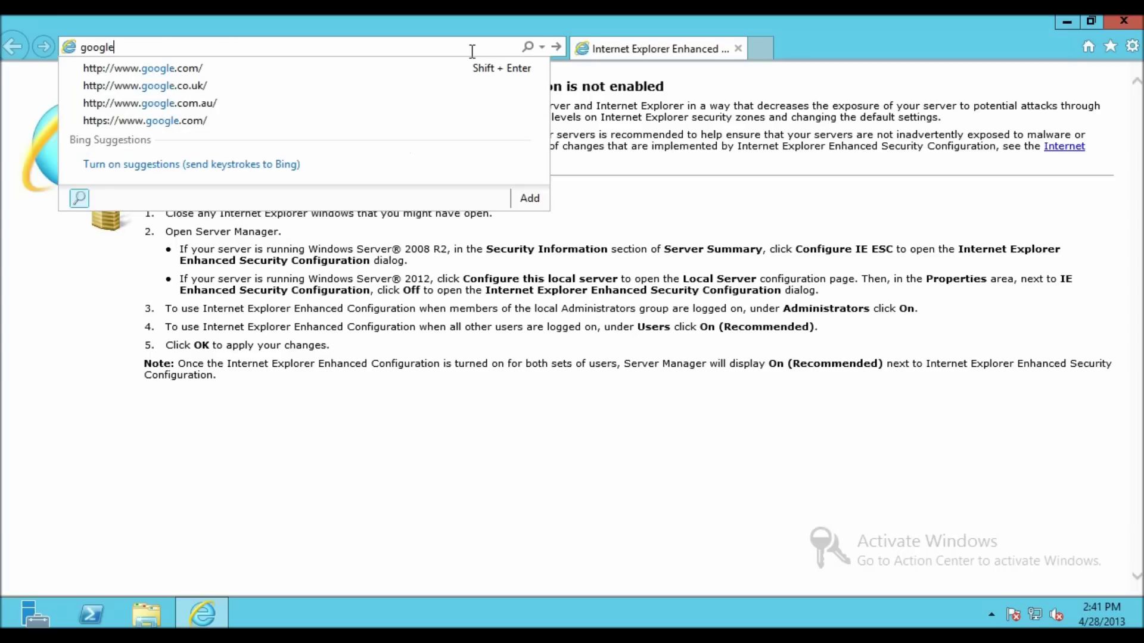
key("shift+Return")
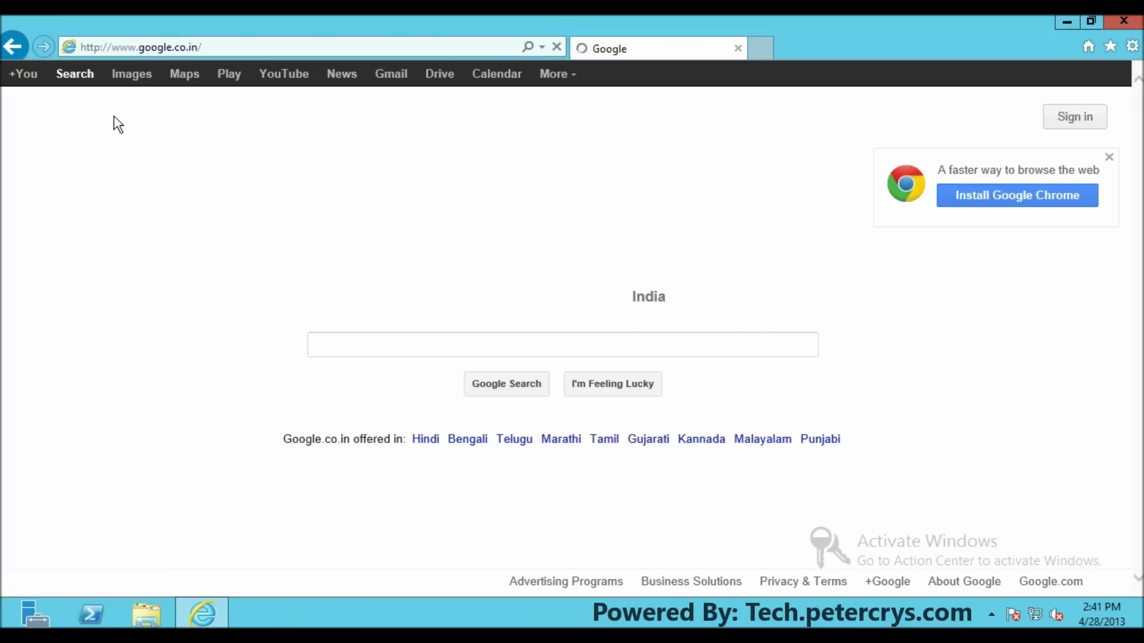
- Search Google for "what is my ip", check the server's public IP address, and close the browser
type("wha")
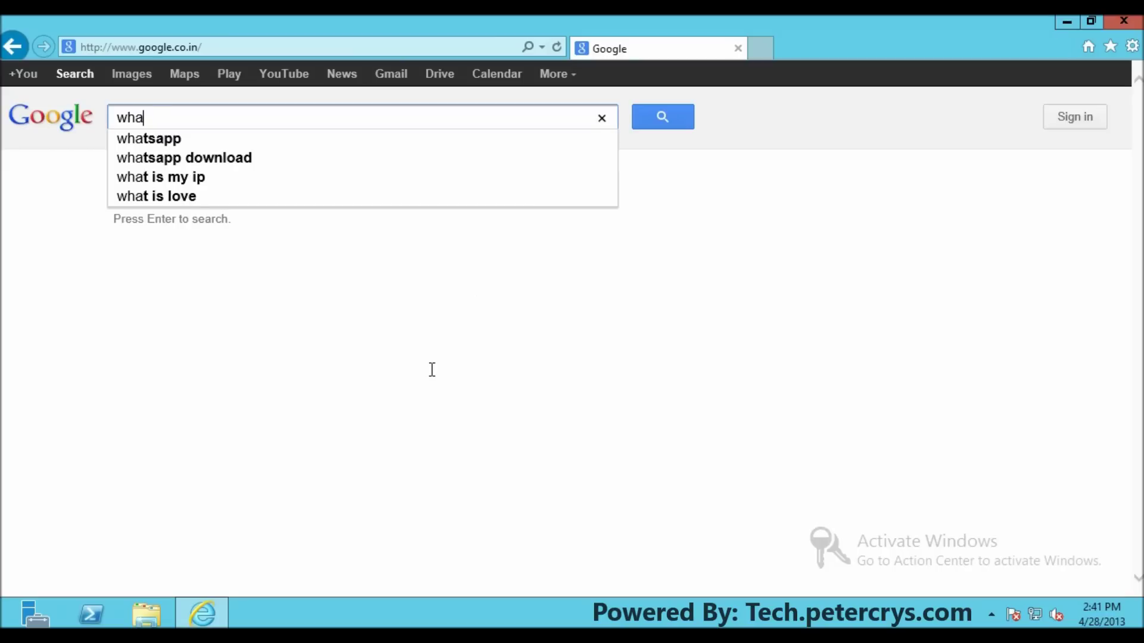
type("t is")
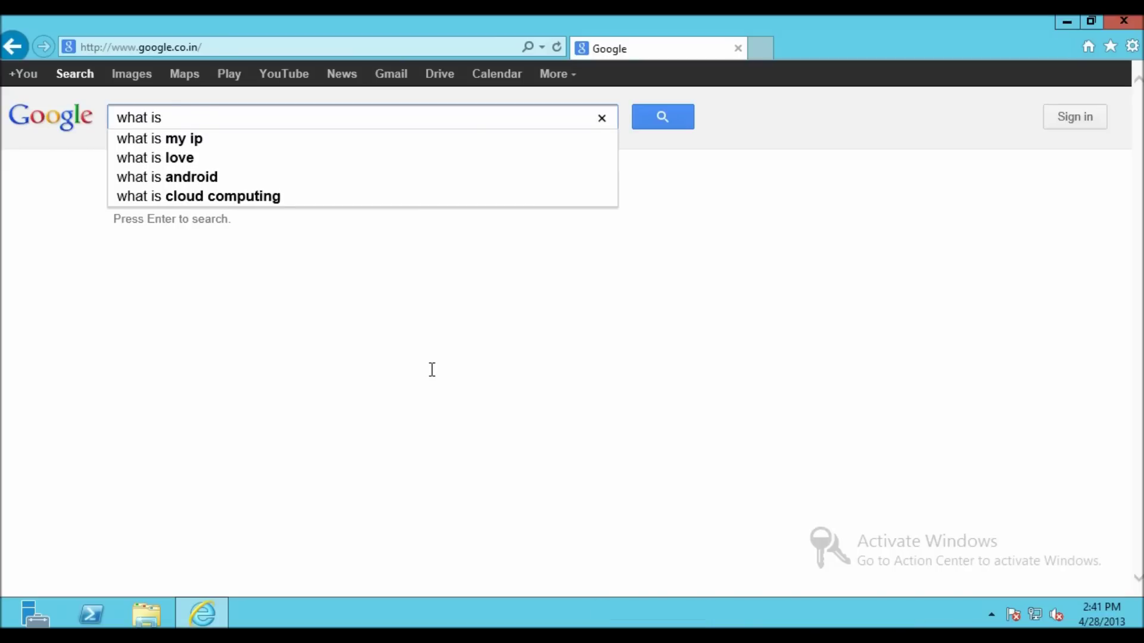
key("Down")
key("Return")
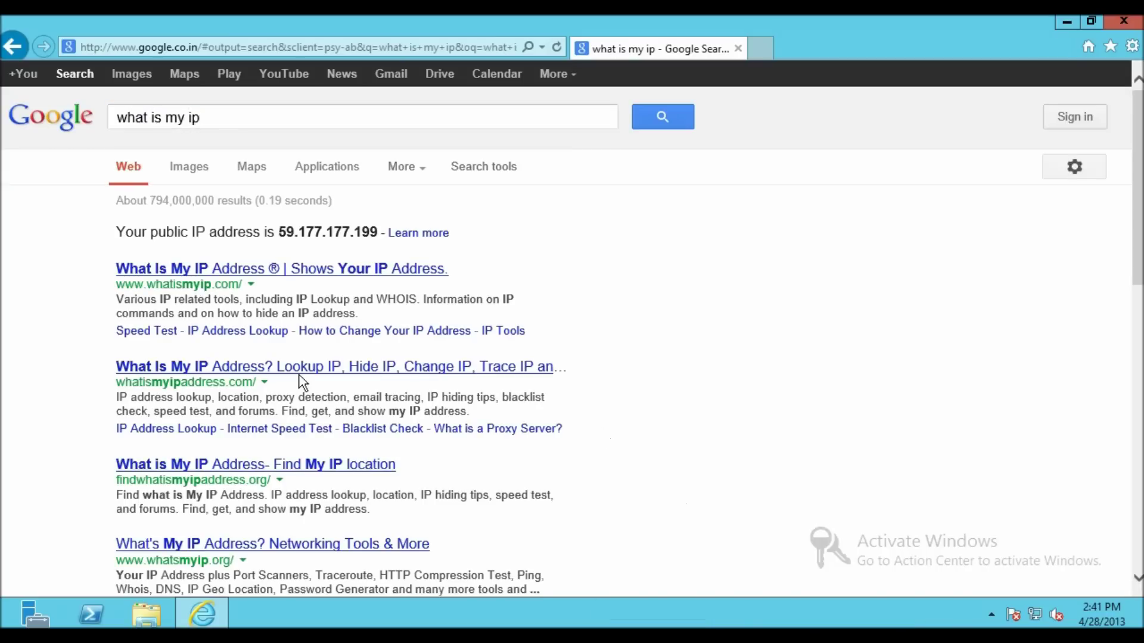
left_click_drag(279, 232, 373, 232)
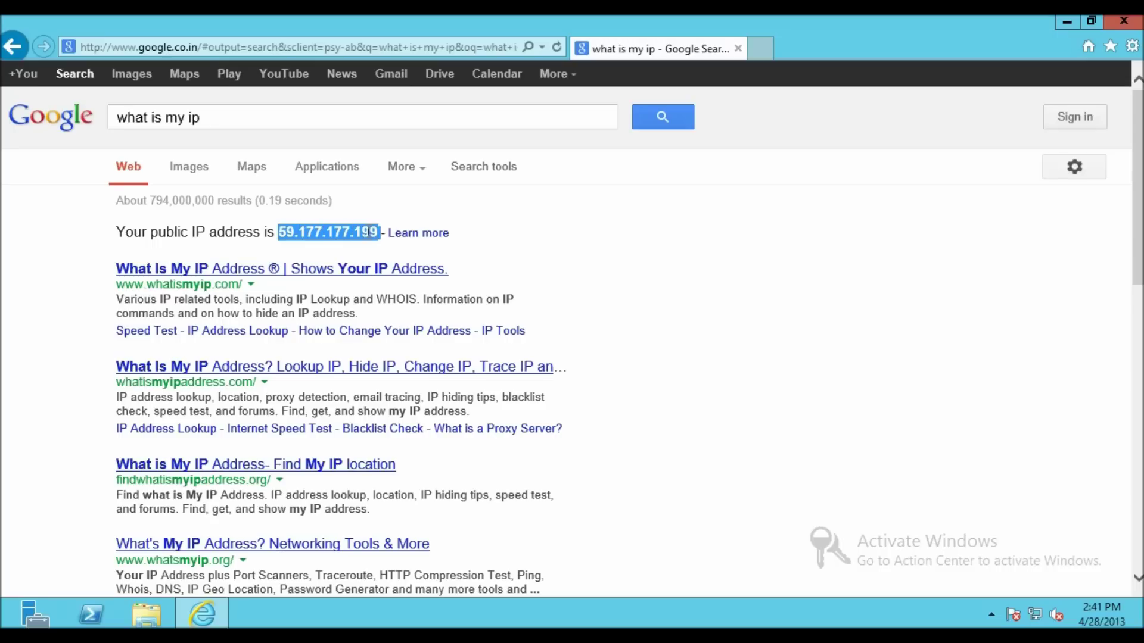
left_click(572, 218)
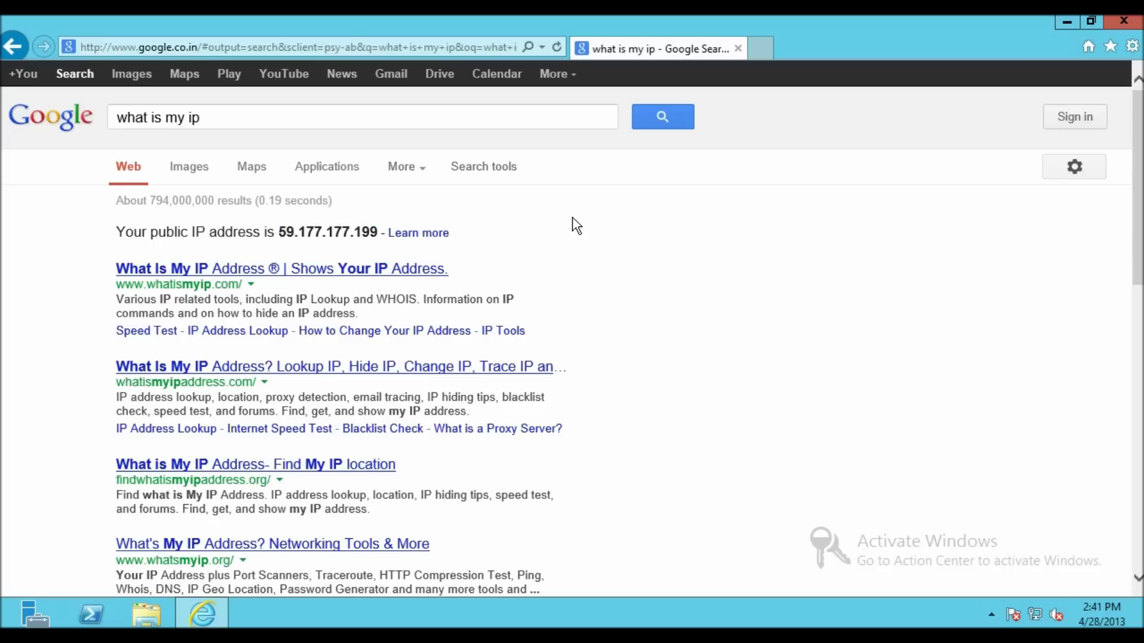
left_click(1134, 27)
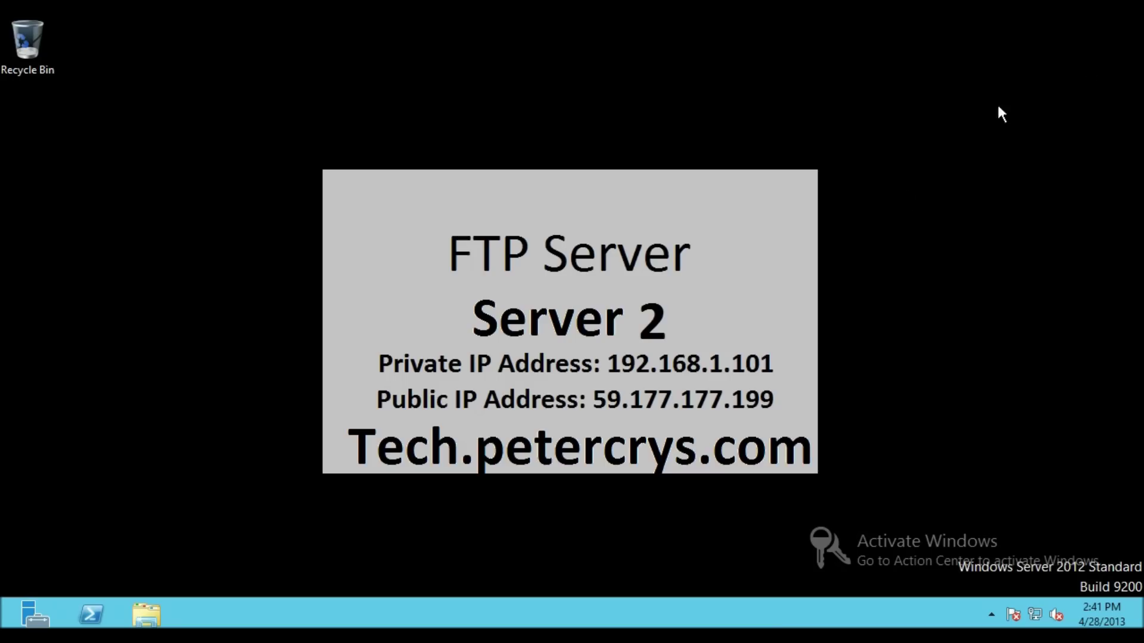
- Open Internet Information Services (IIS) Manager from Server Manager and select the Default FTP site under server2's sites
left_click(35, 614)
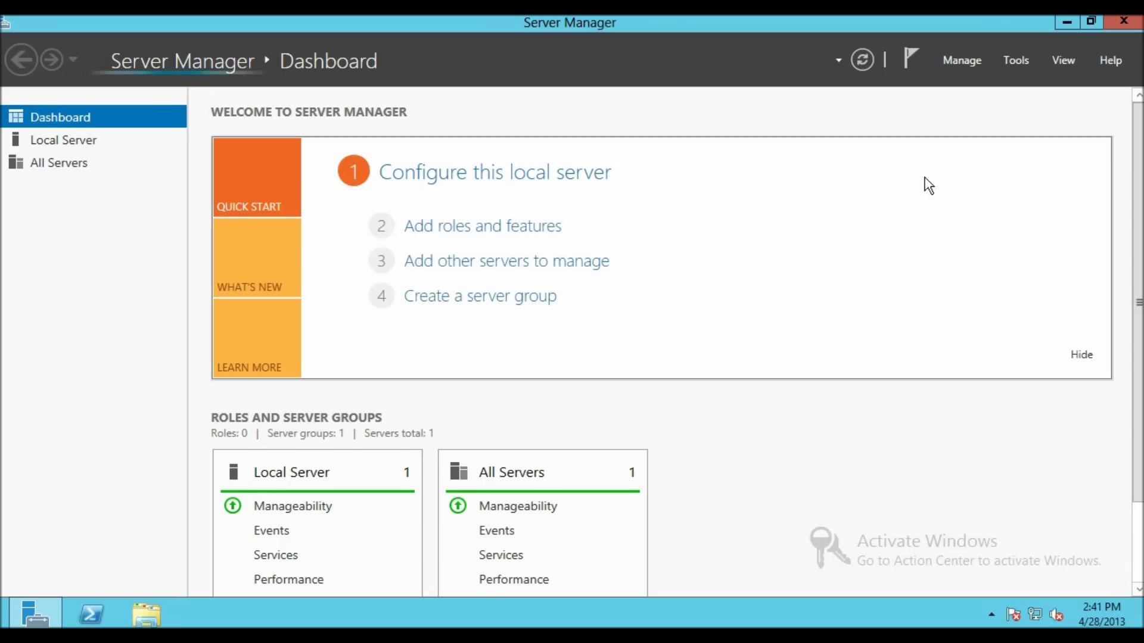
left_click(1007, 59)
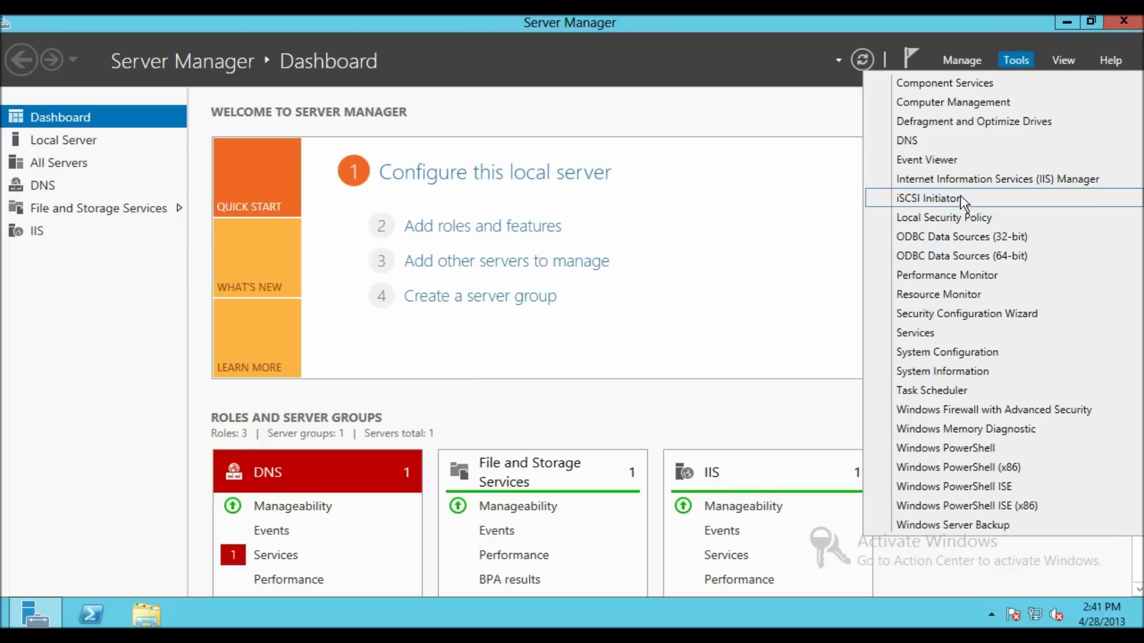
left_click(963, 179)
left_click(38, 151)
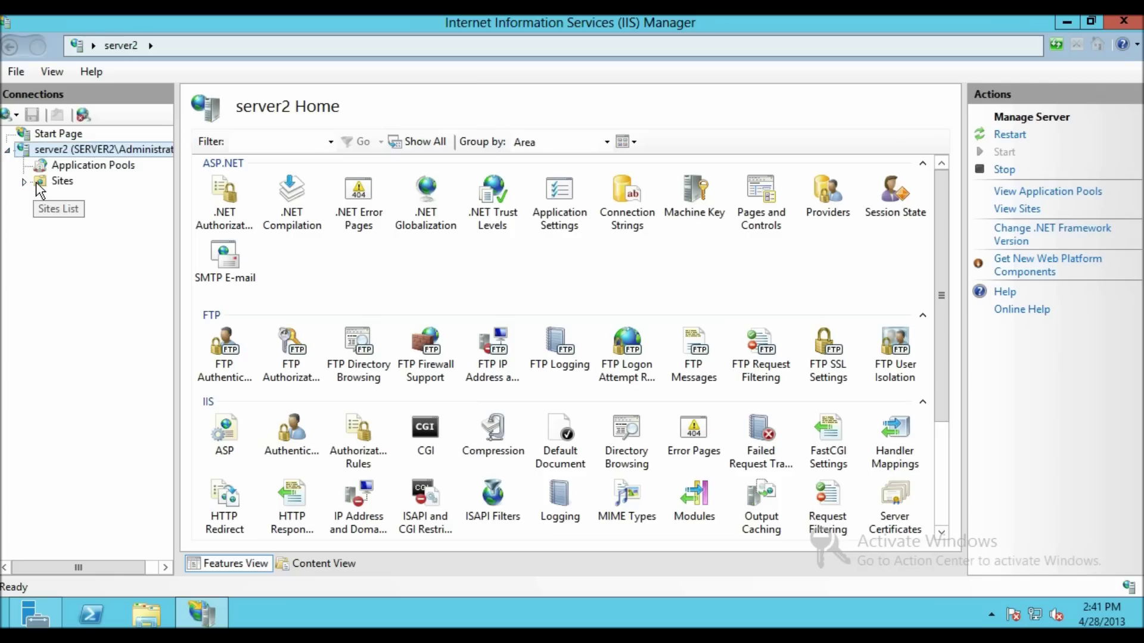
double_click(39, 186)
left_click(65, 202)
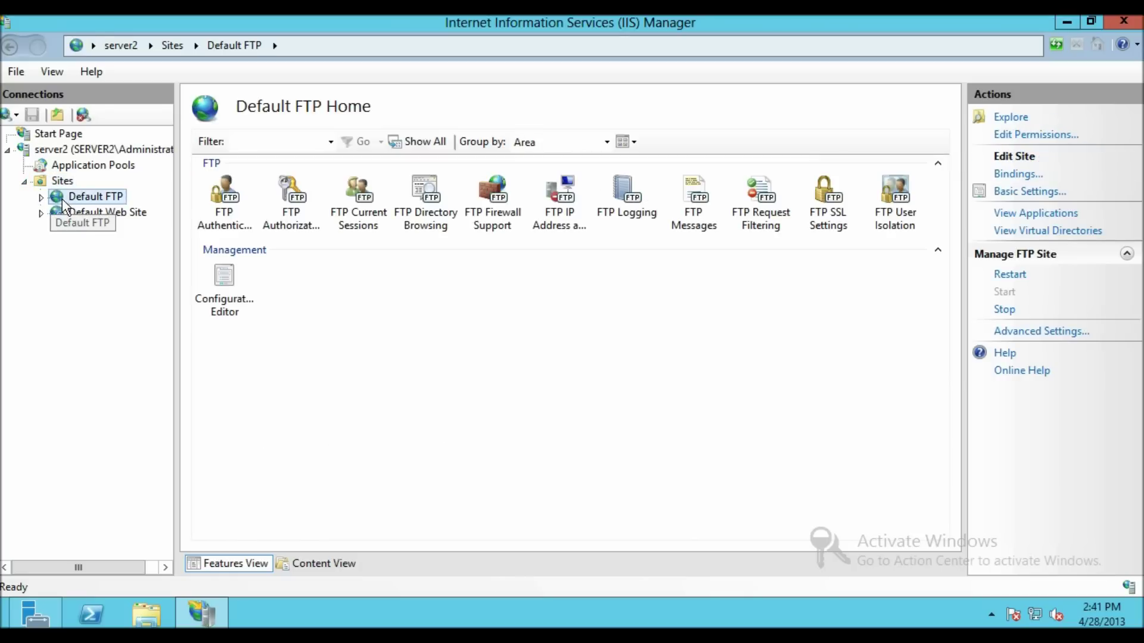
- Review the status of Basic and Anonymous Authentication in the Default FTP site's FTP Authentication settings
double_click(234, 209)
left_click(243, 178)
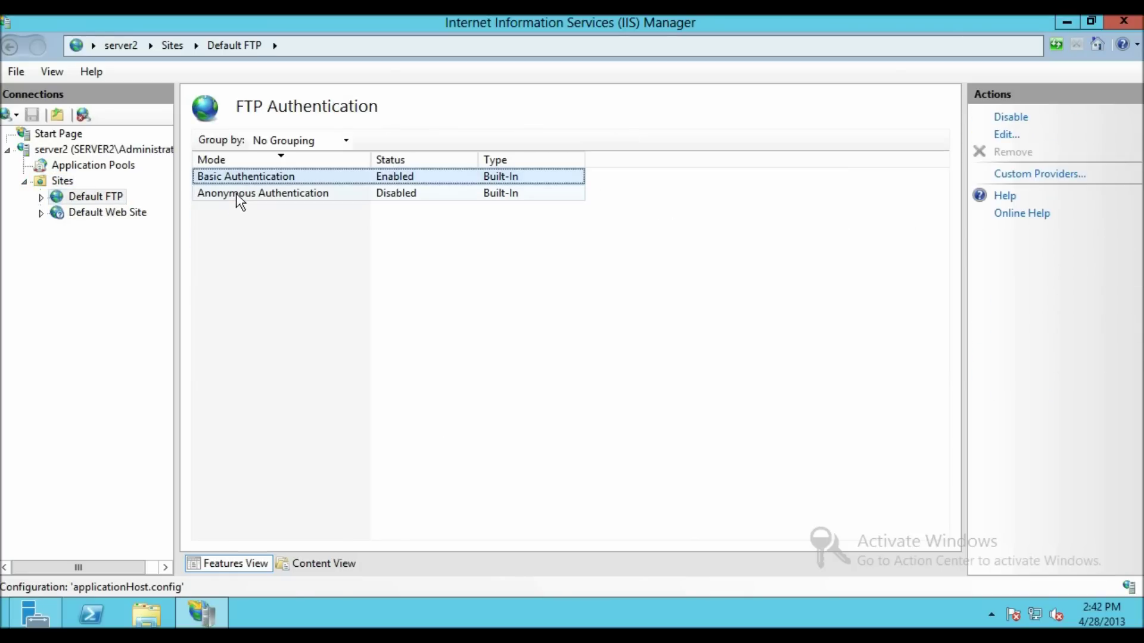
left_click(237, 195)
left_click(240, 183)
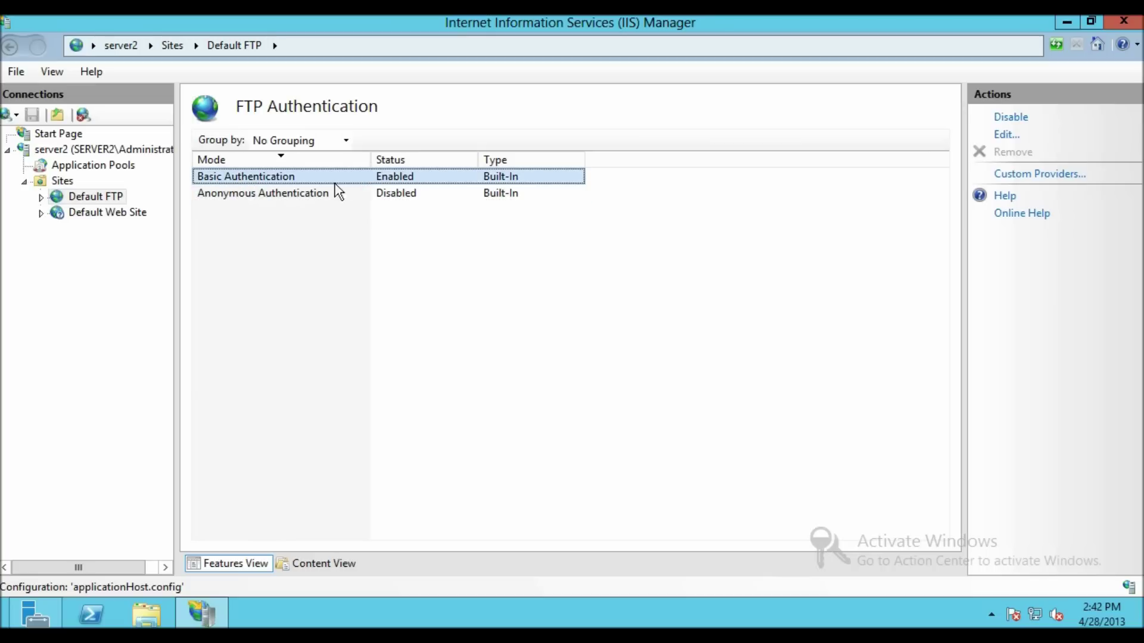
- Review the ftpuser rule in the Default FTP site's FTP Authorization Rules, and close IIS Manager and Server Manager
left_click(95, 197)
double_click(296, 200)
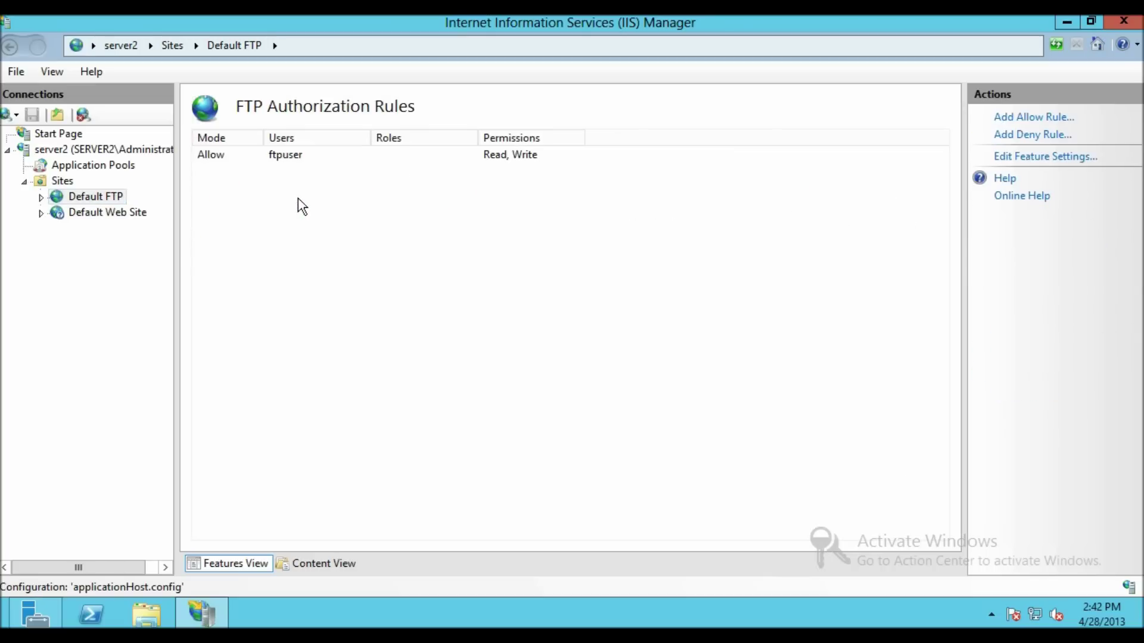
left_click(261, 159)
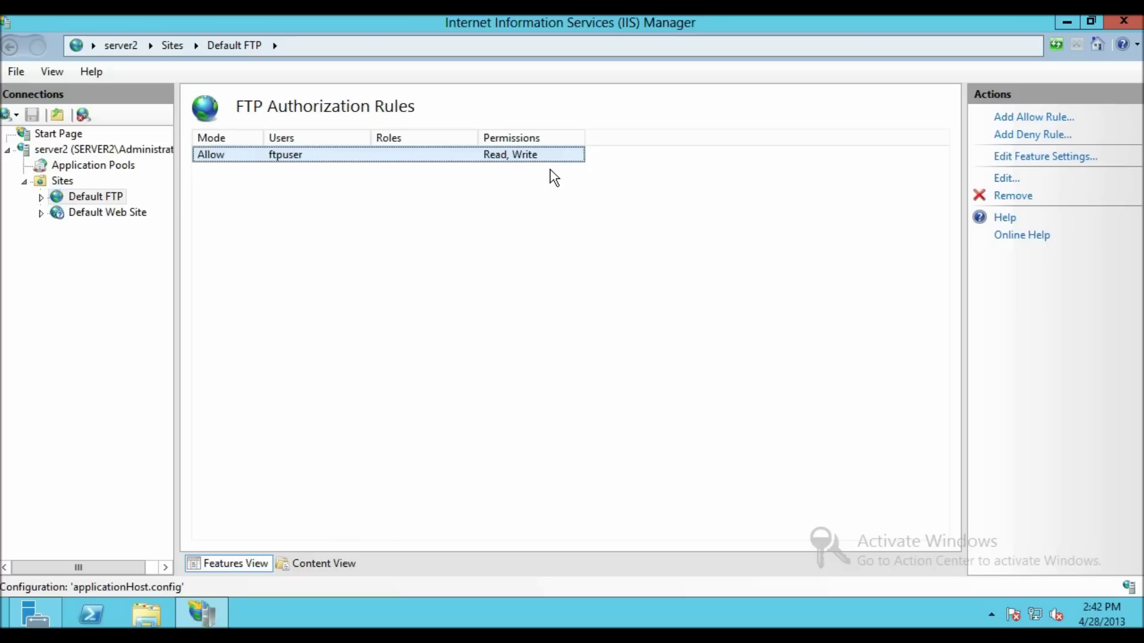
left_click(1120, 24)
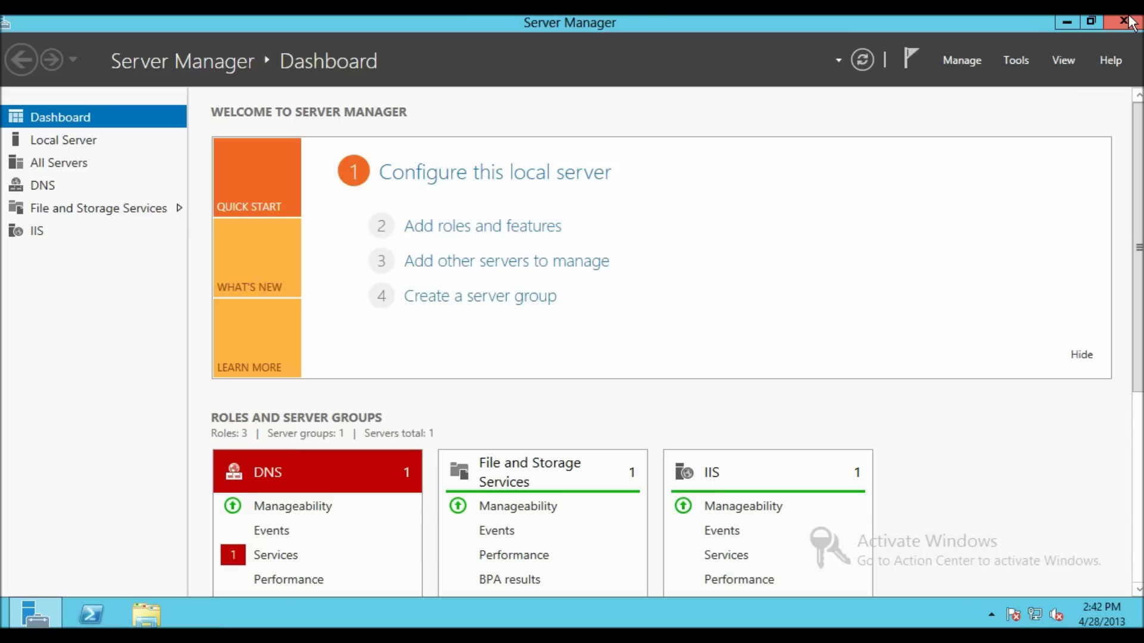
left_click(1118, 22)
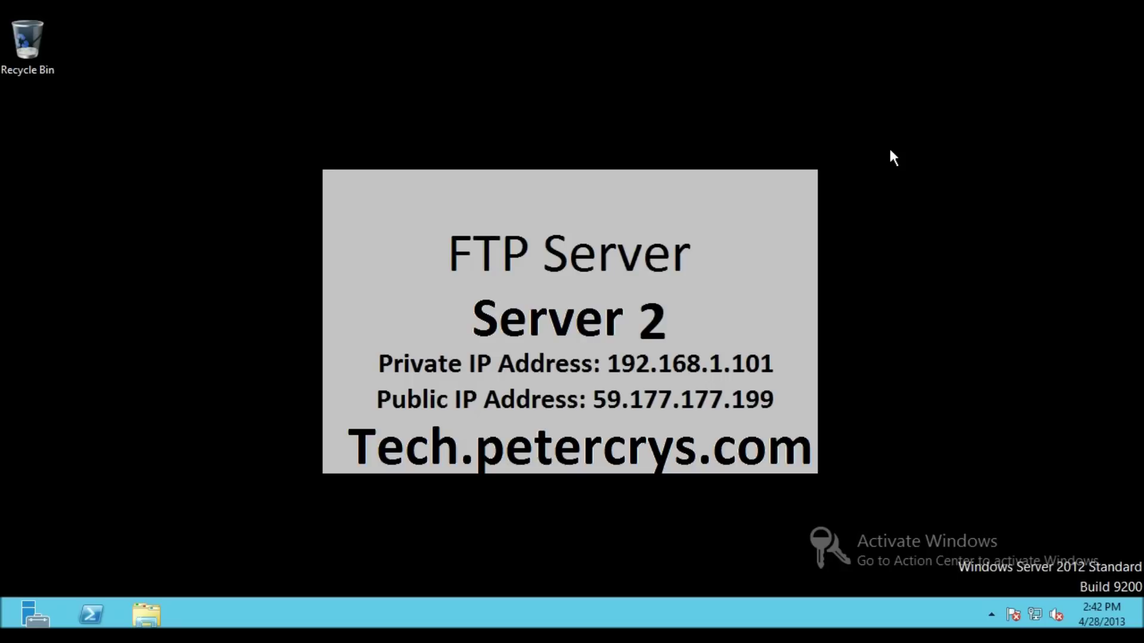
- Open the inbound rules in Windows Firewall's advanced settings on the FTP server
right_click(1038, 612)
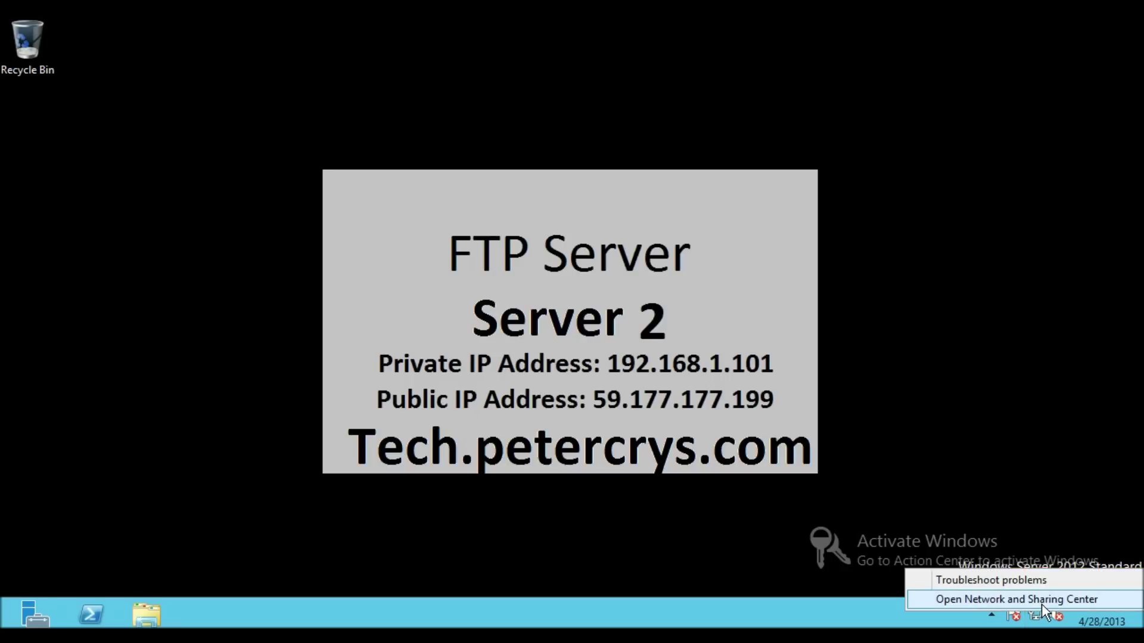
left_click(1041, 603)
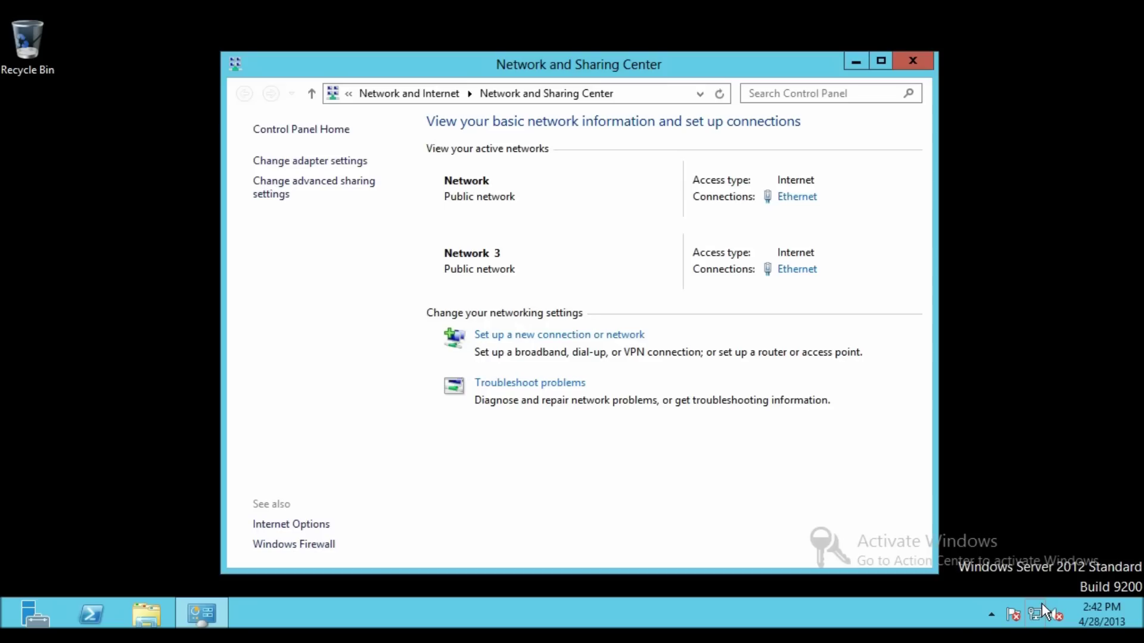
left_click(327, 546)
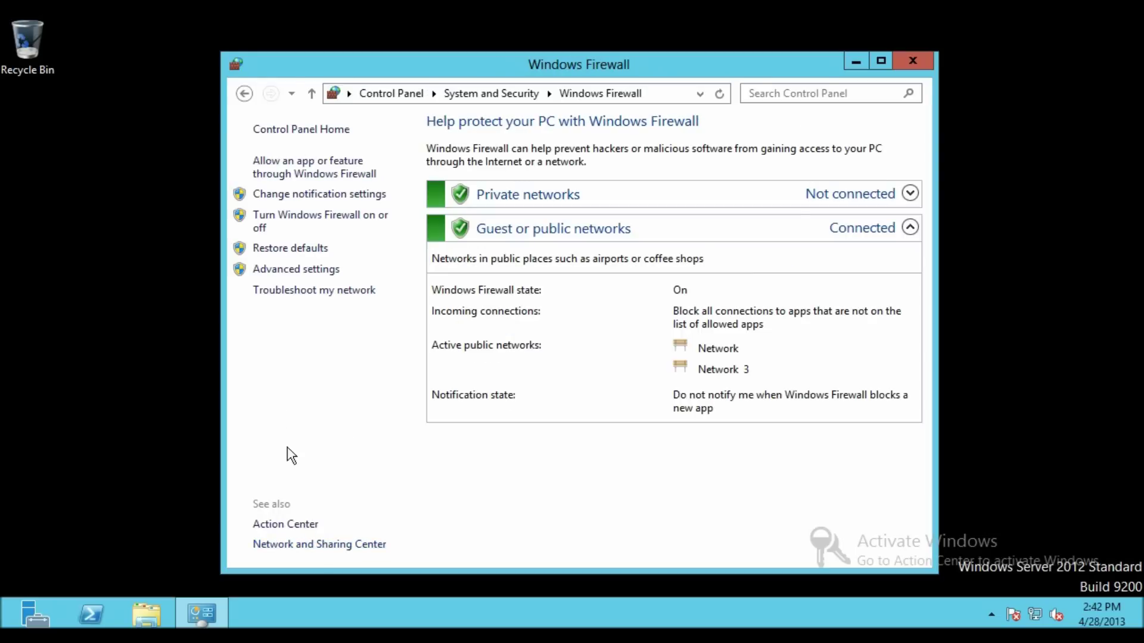
left_click(306, 275)
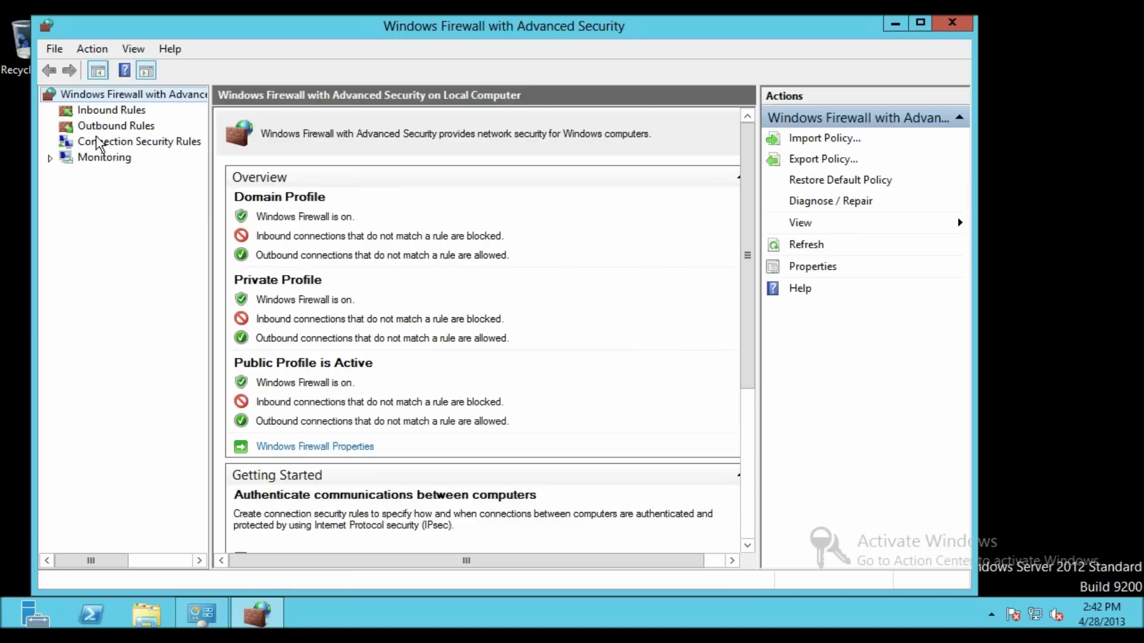
left_click(85, 110)
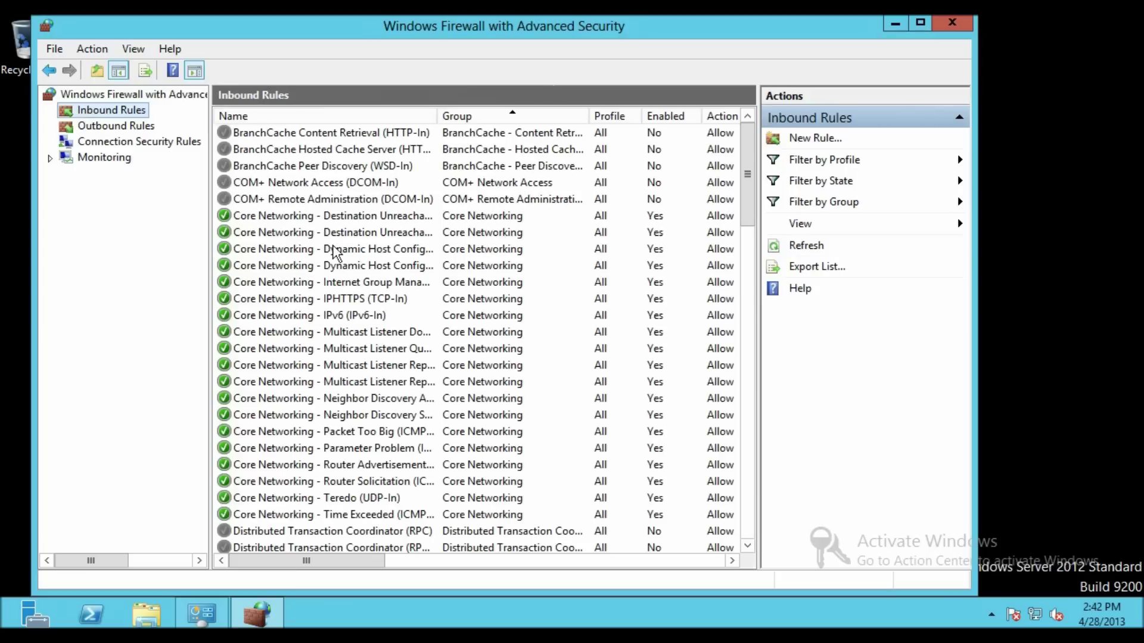
- Locate the FTP Server (FTP Traffic-In) and FTP Server Passive (FTP Passive Traffic-In) inbound rules and select both
left_click(345, 271)
scroll(346, 275, "down", 10)
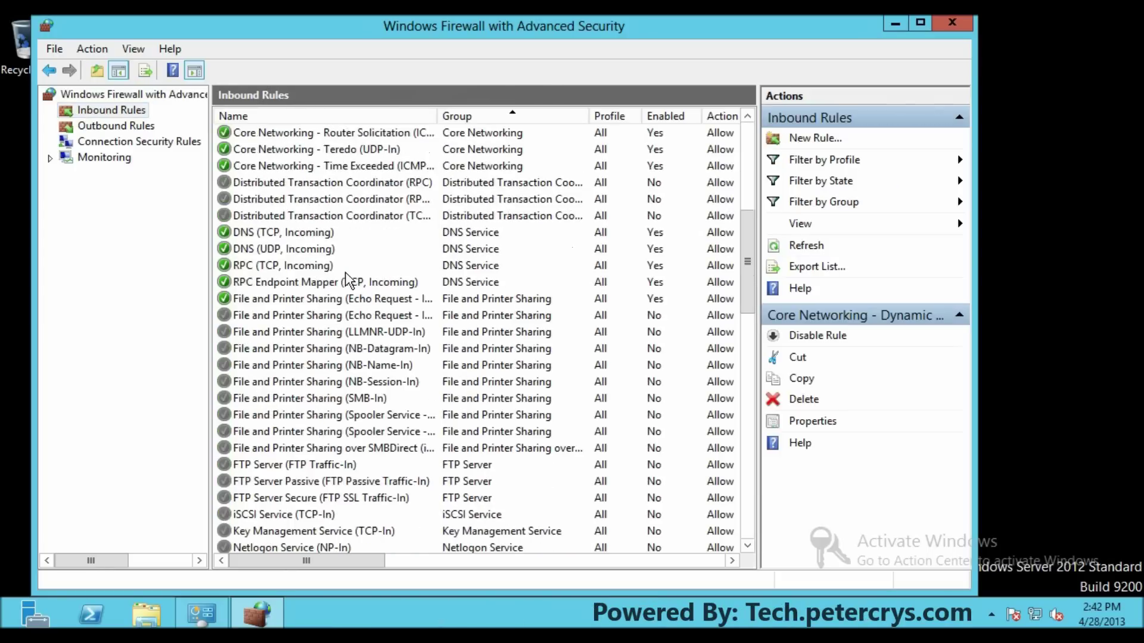
scroll(349, 275, "up", 1)
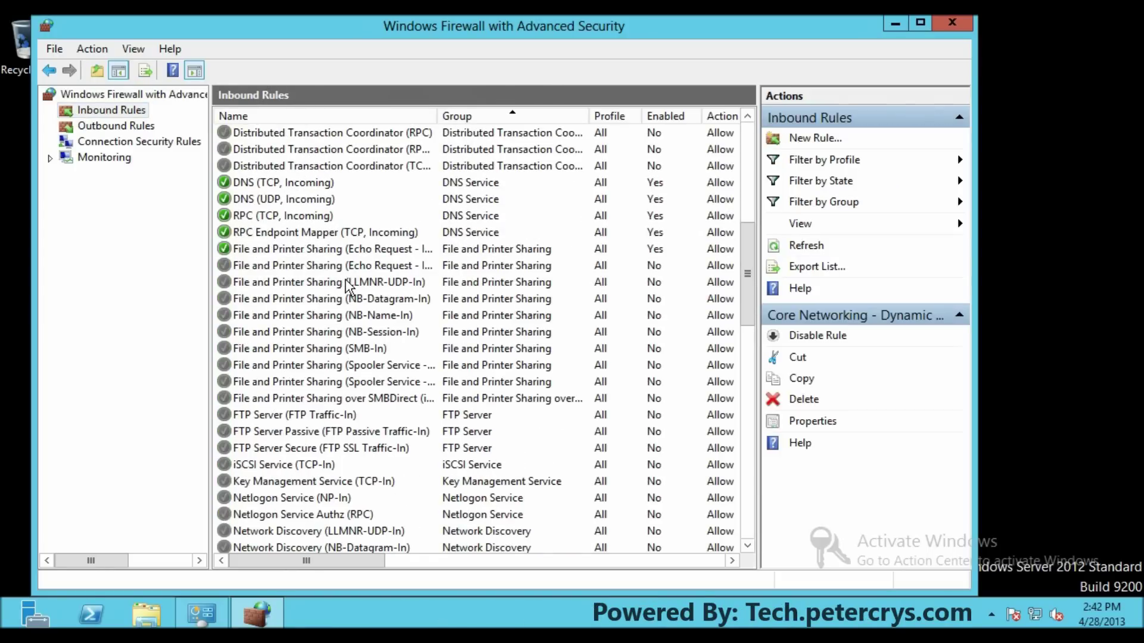
left_click(318, 412)
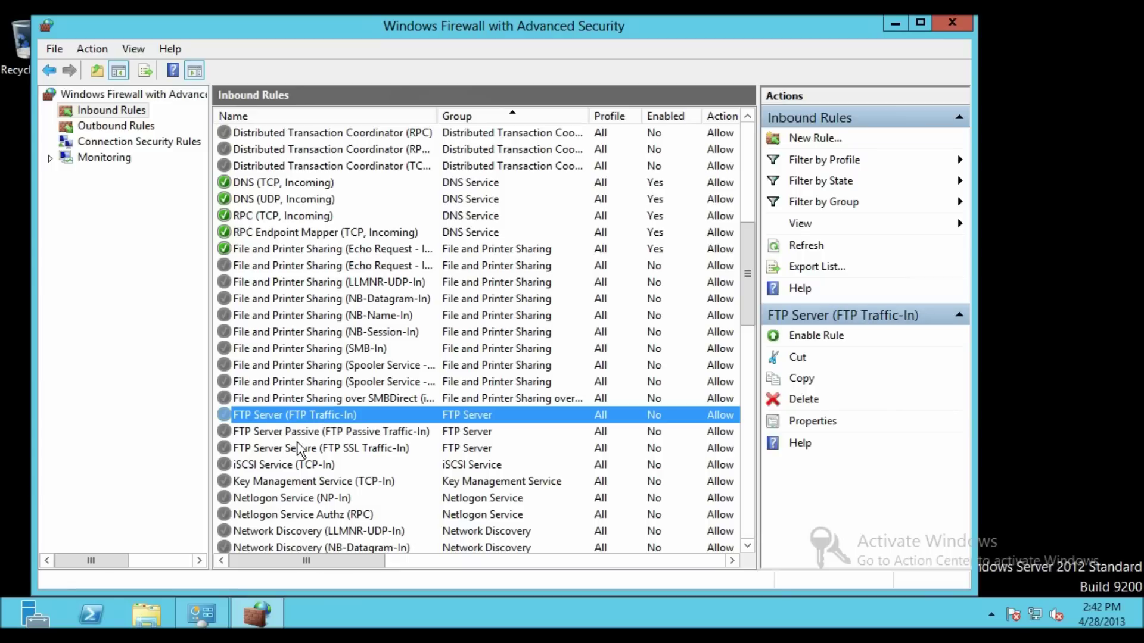
left_click(364, 435)
left_click(345, 416, "ctrl")
- Review the protocol and local port of the FTP Traffic-In and FTP Passive Traffic-In rules
left_click_drag(352, 561, 526, 581)
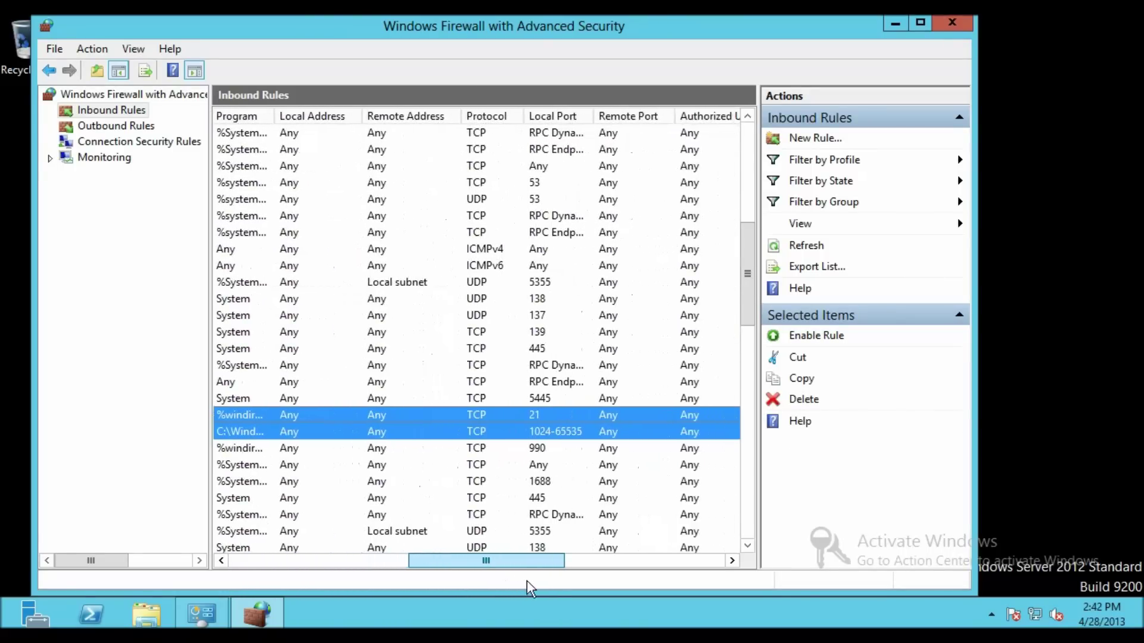
left_click(513, 430)
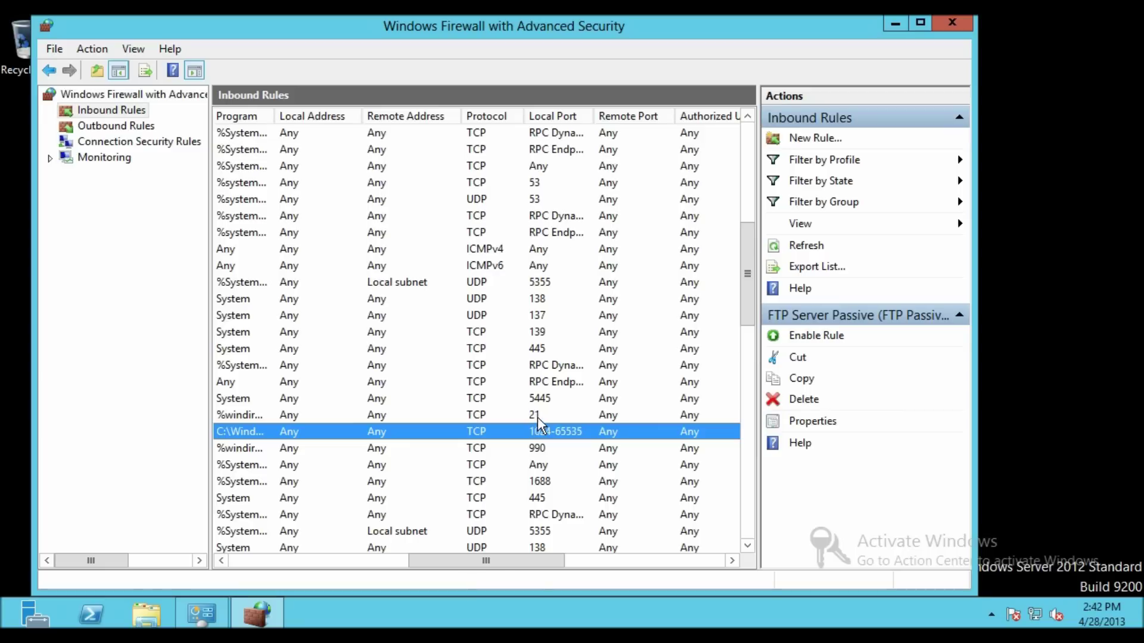
left_click(538, 417)
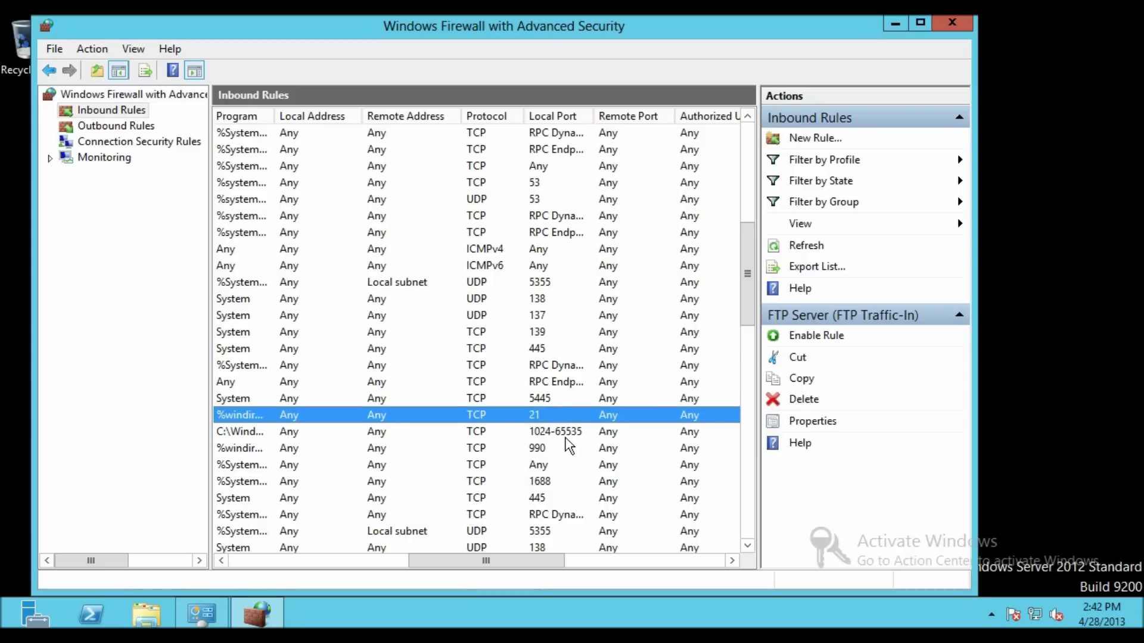
left_click(501, 434)
left_click(523, 419)
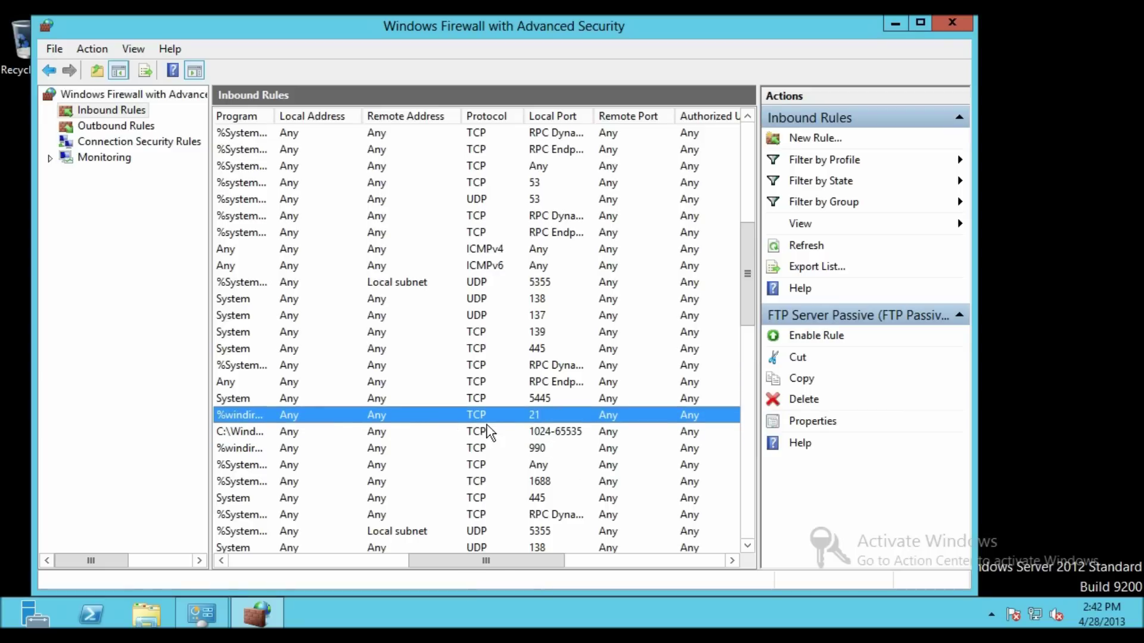
- Enable the FTP Server (FTP Traffic-In) and FTP Server Passive (FTP Passive Traffic-In) inbound rules, and close the firewall windows
left_click_drag(481, 561, 262, 571)
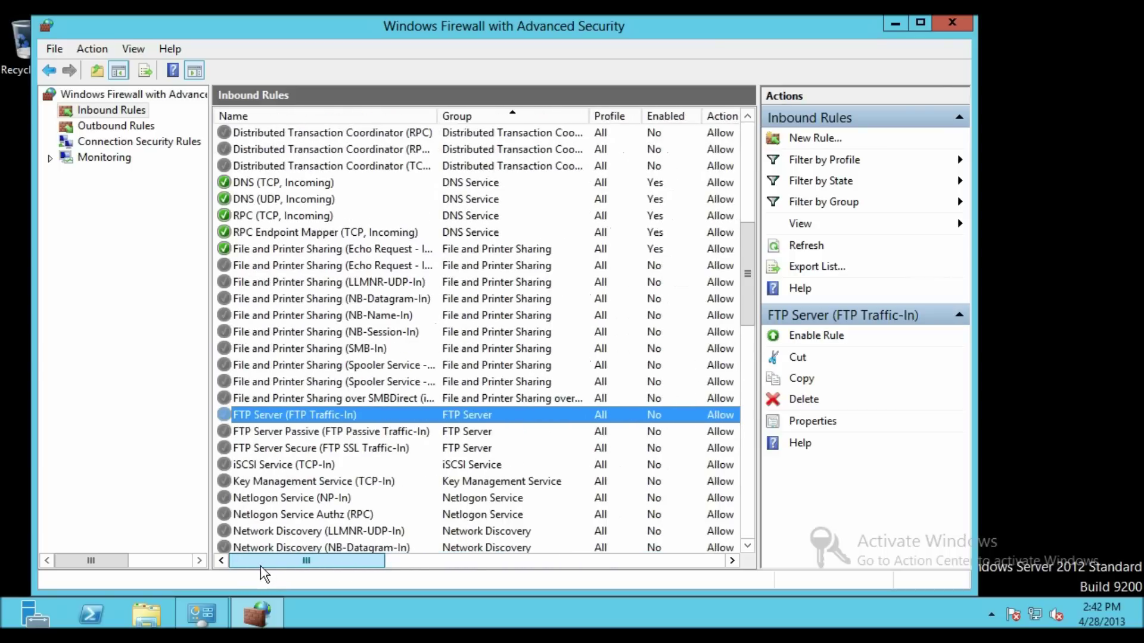
left_click(288, 432, "ctrl")
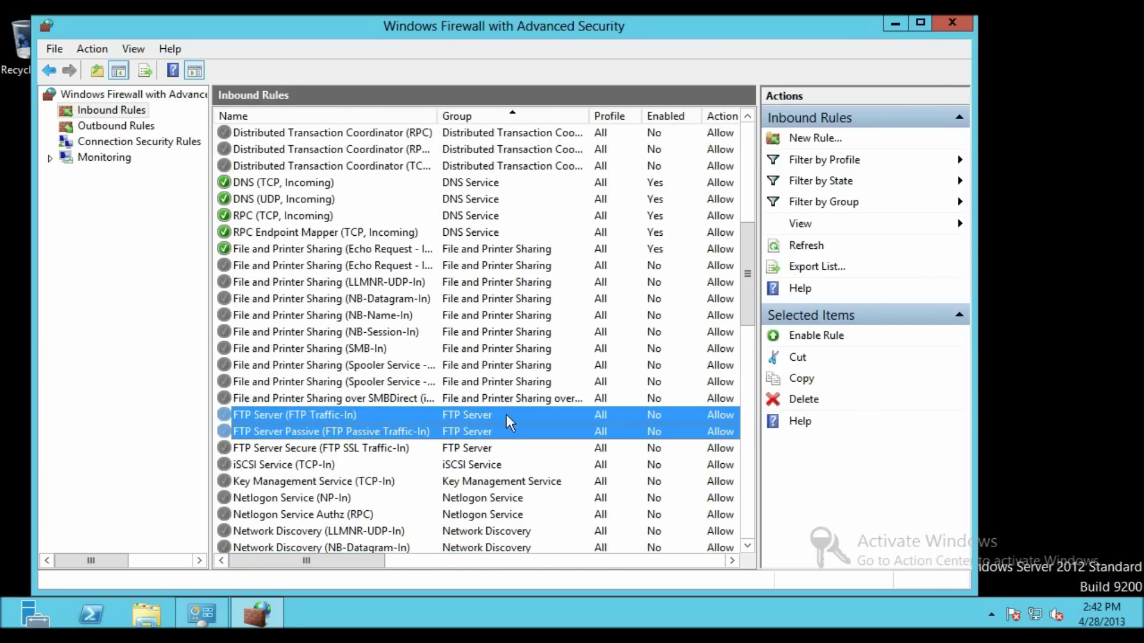
left_click(797, 337)
left_click(466, 466)
left_click(294, 415)
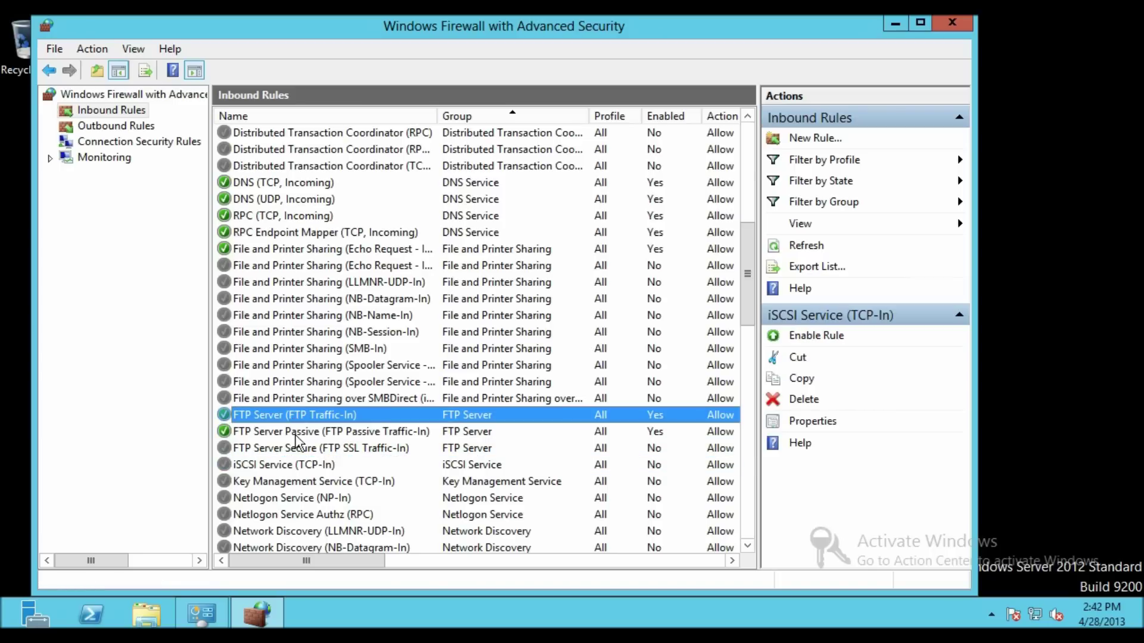
left_click(293, 433)
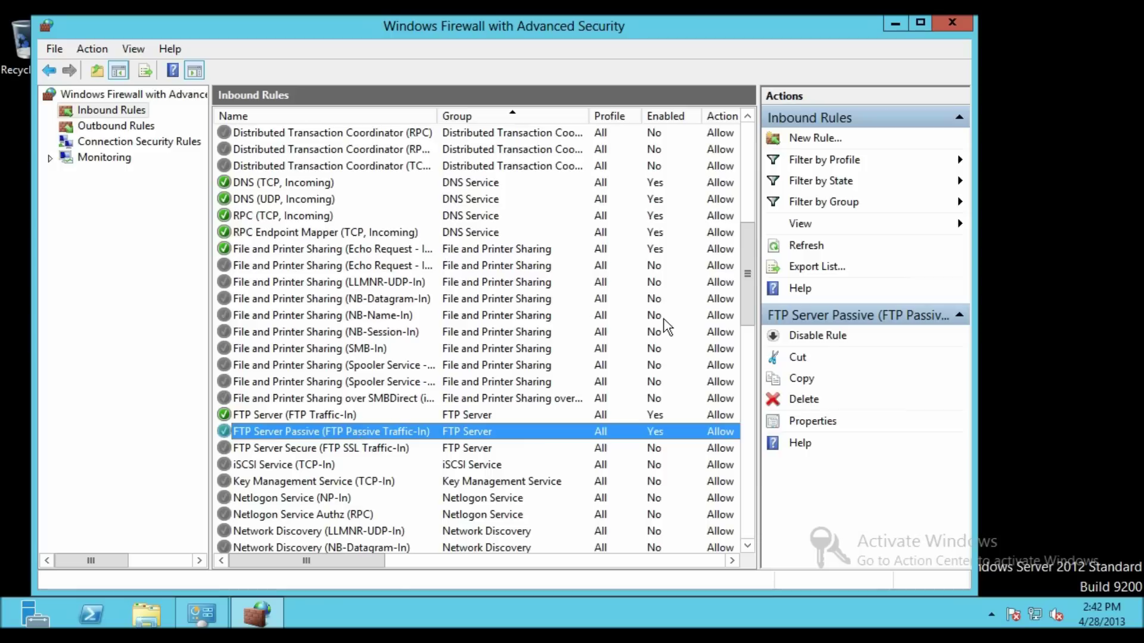
left_click(951, 18)
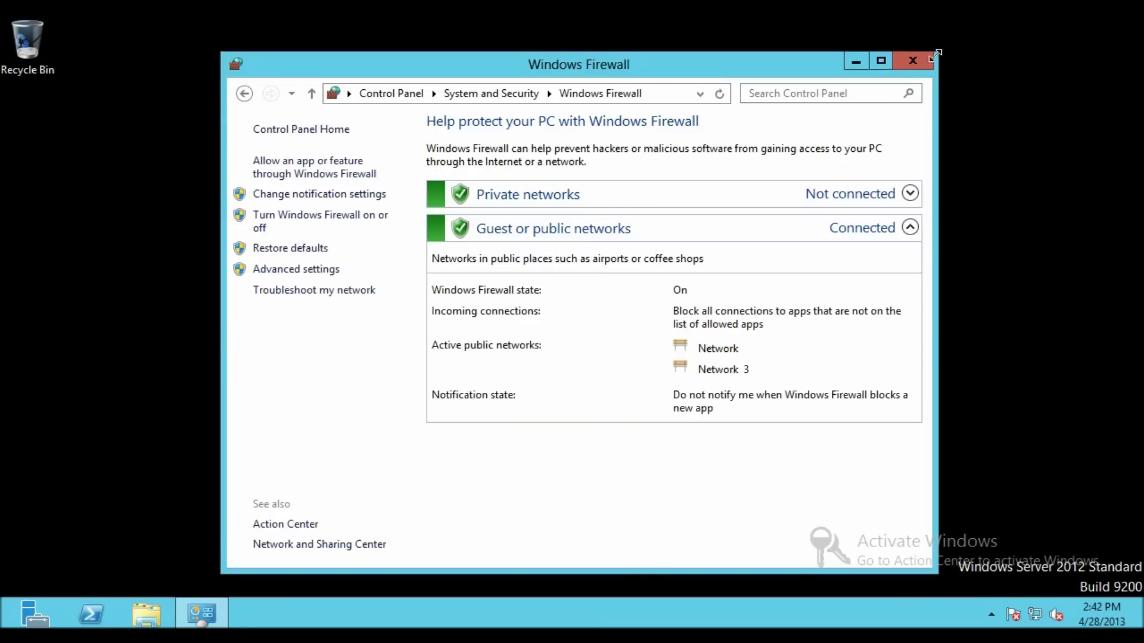
left_click(930, 59)
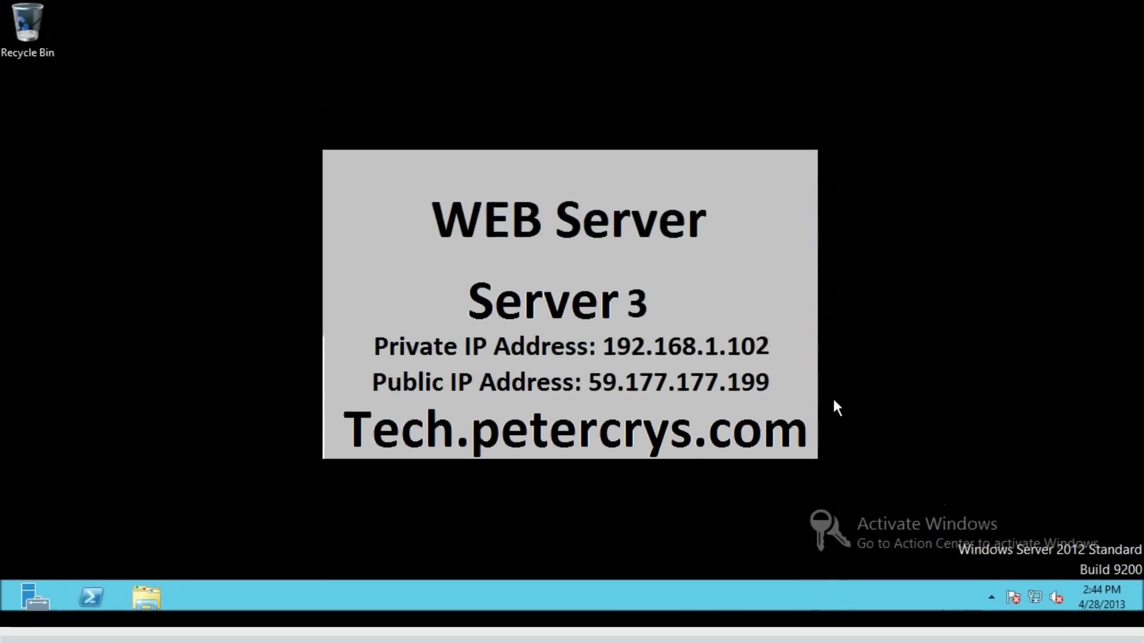
- On Server 3, review the IPv4 address and default gateways in the Ethernet connection details, and close Network and Sharing Center
right_click(1034, 614)
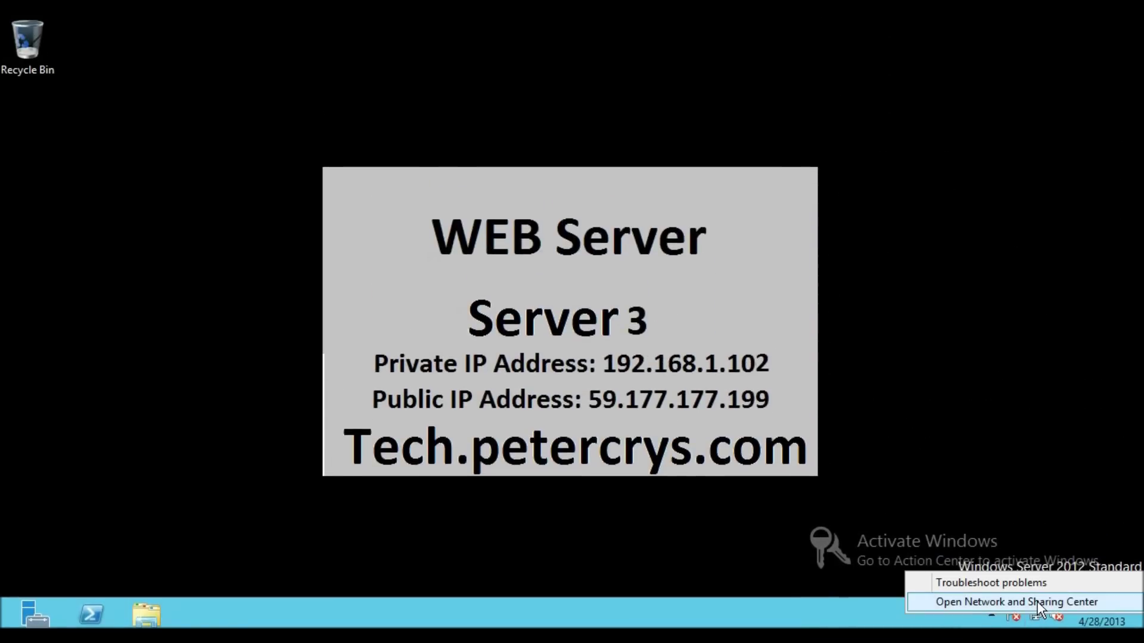
left_click(1013, 603)
left_click(796, 197)
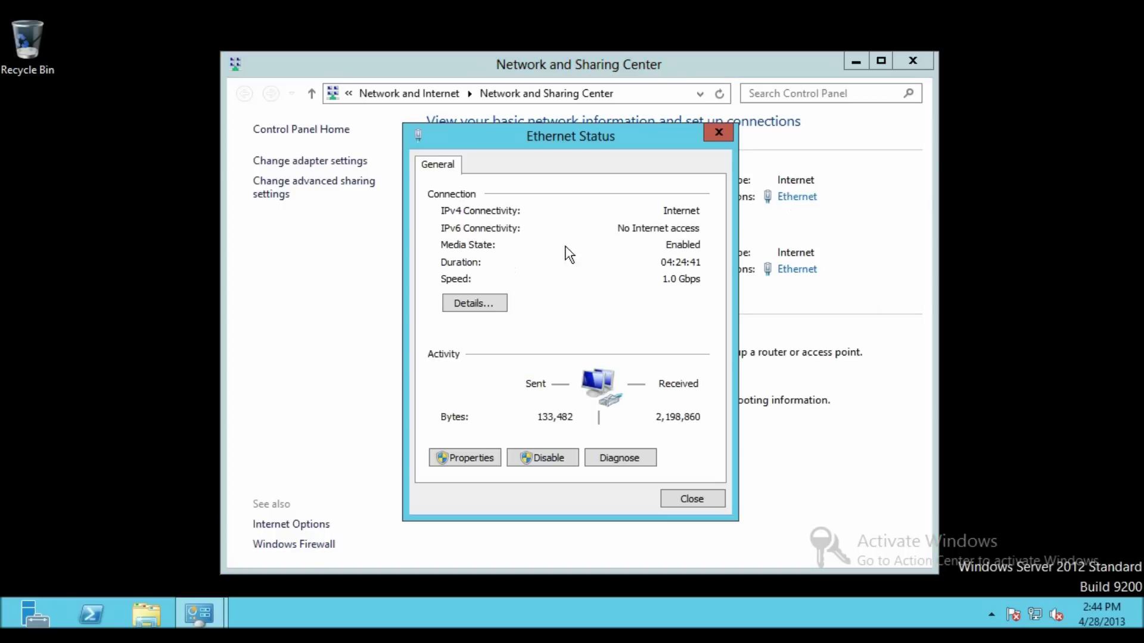
left_click(485, 301)
left_click(571, 287)
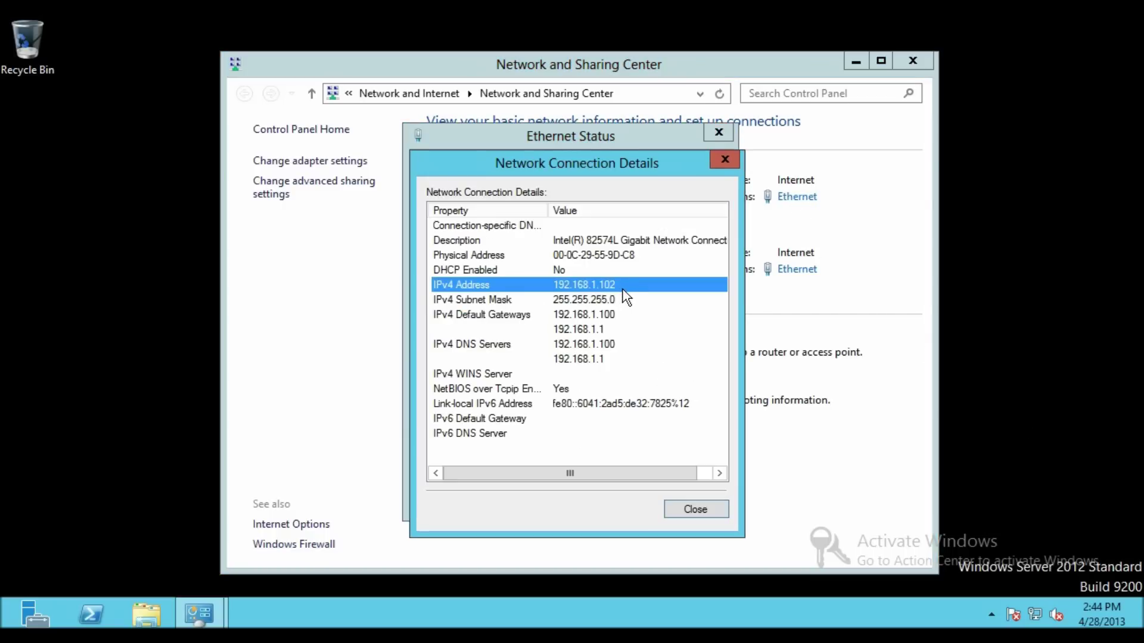
left_click(570, 334)
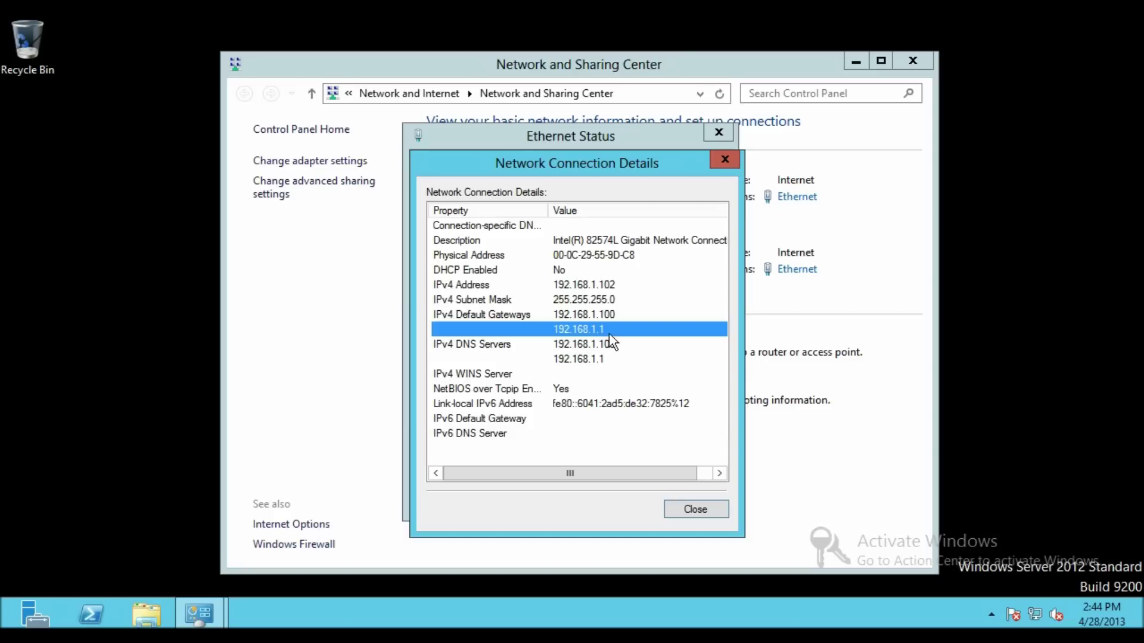
left_click(695, 514)
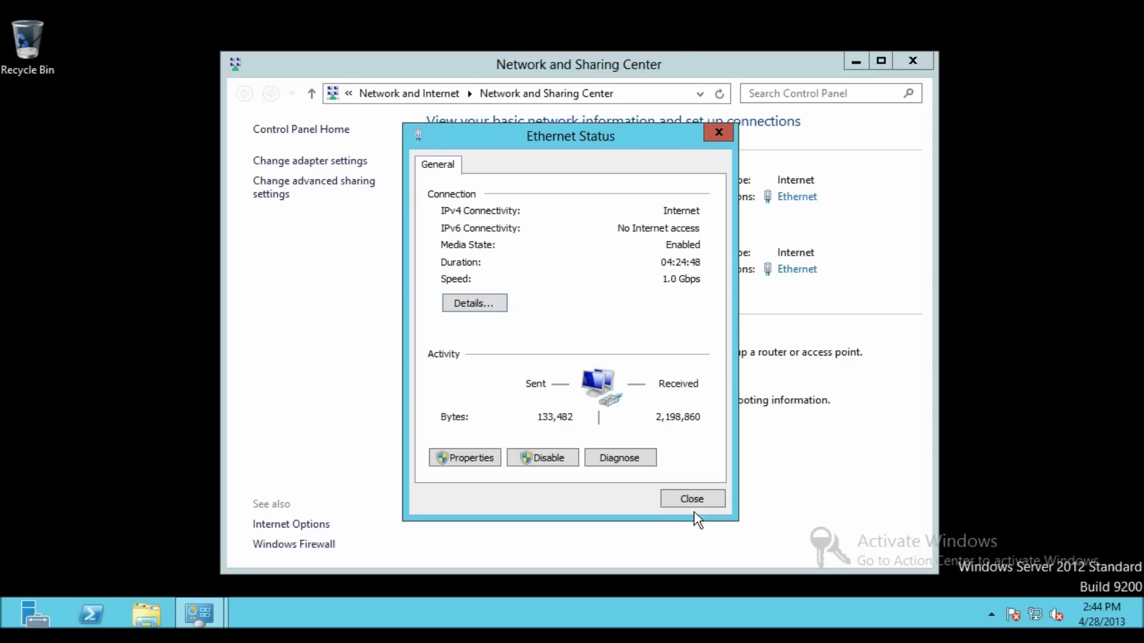
left_click(695, 499)
left_click(913, 62)
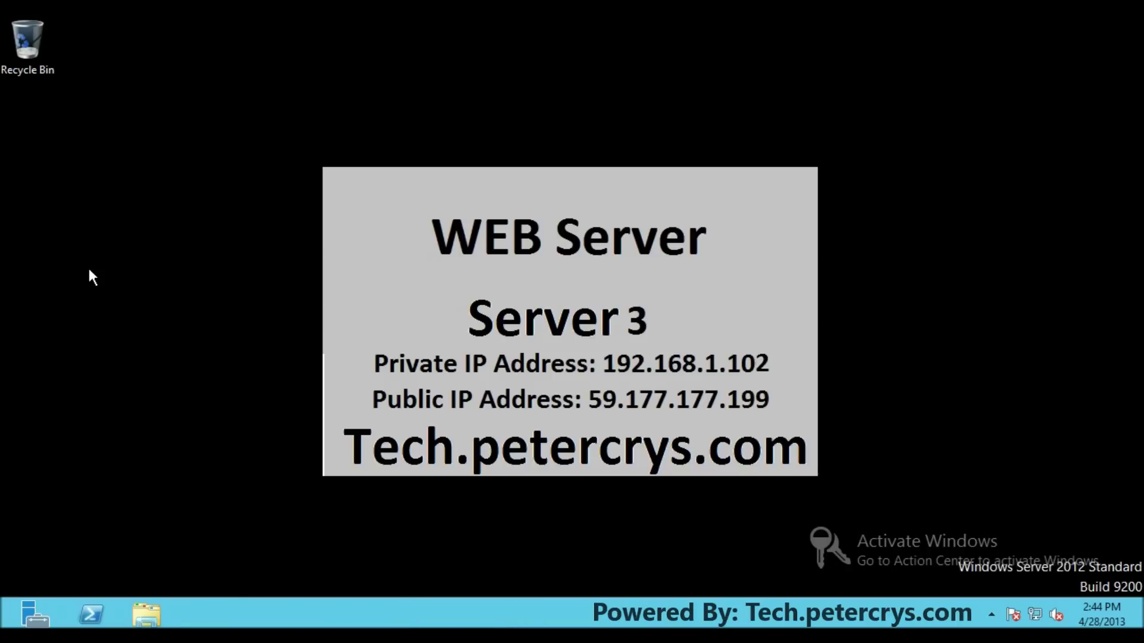
- Open Internet Explorer on Server 3 and go to the Google home page
key("super")
left_click(262, 441)
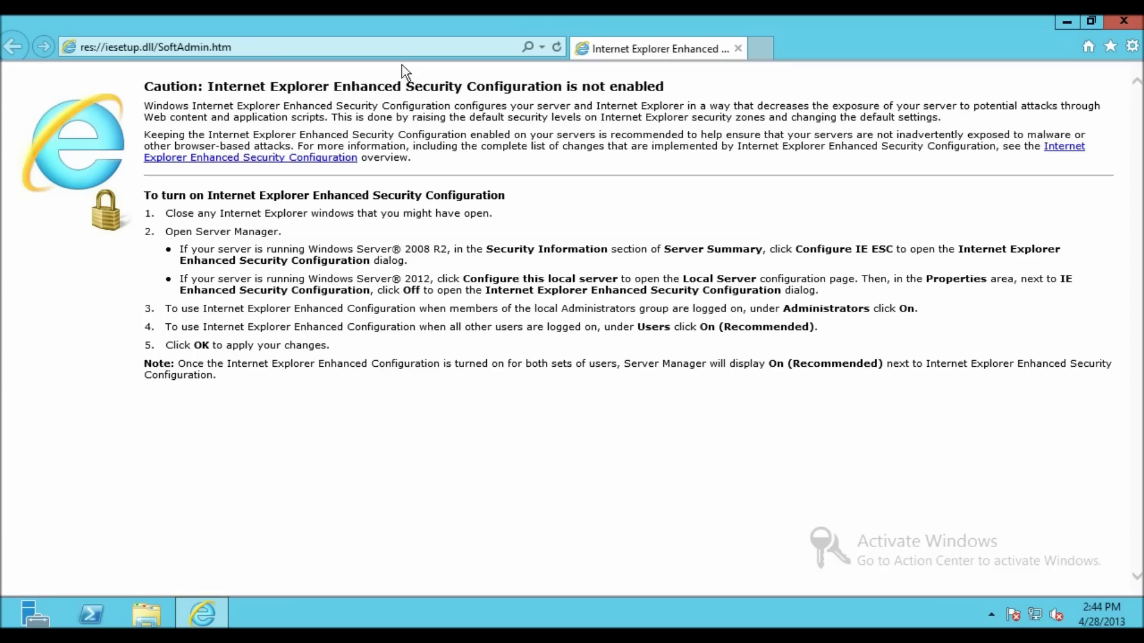
left_click(393, 48)
type("goog;")
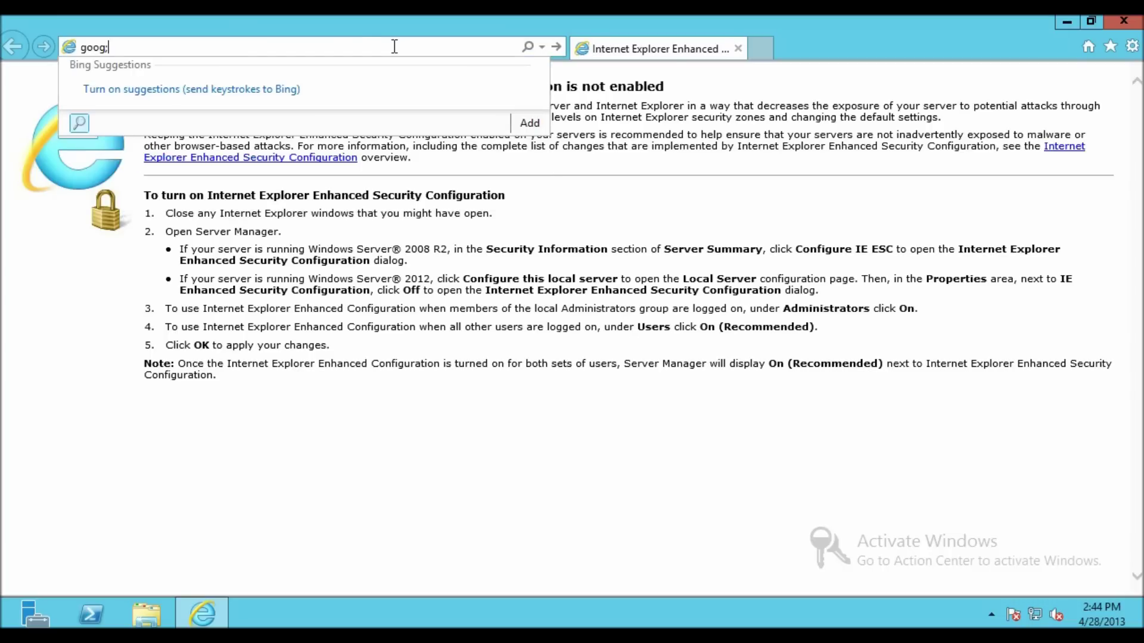
type("e")
key("Return")
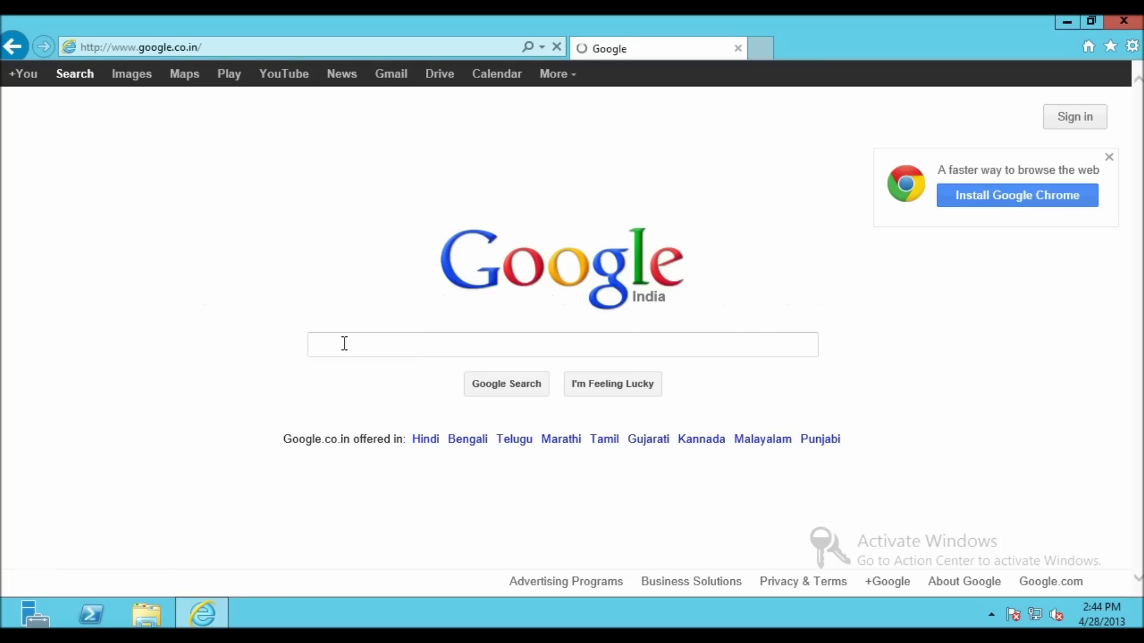
- Search Google for "what is my ip" to check the server's public IP address, and close the browser
left_click(343, 366)
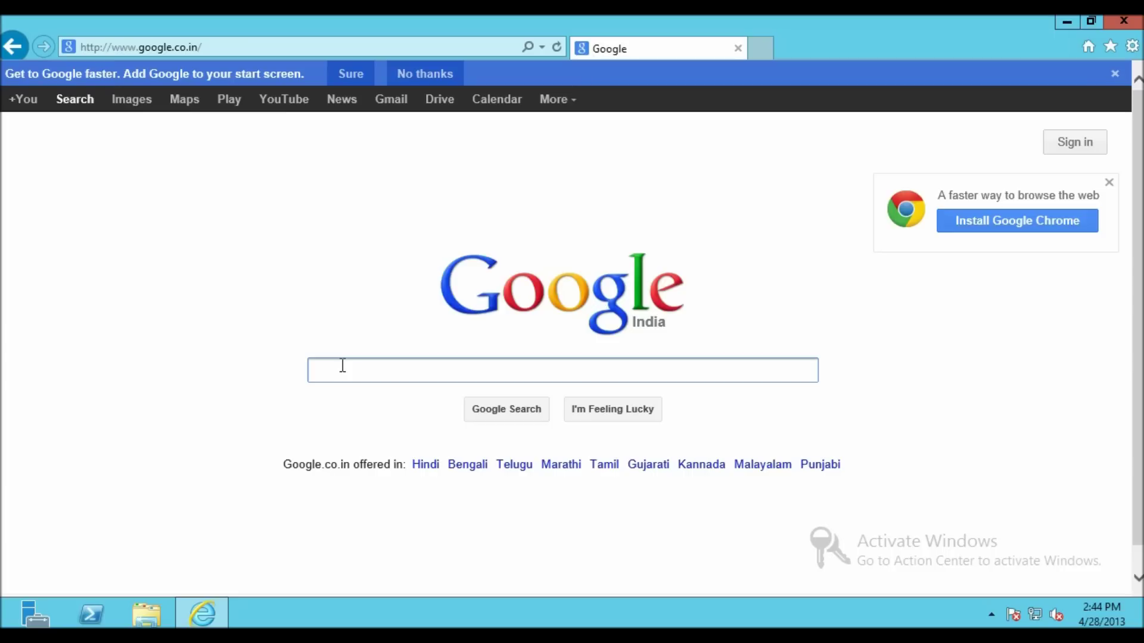
type("whwat")
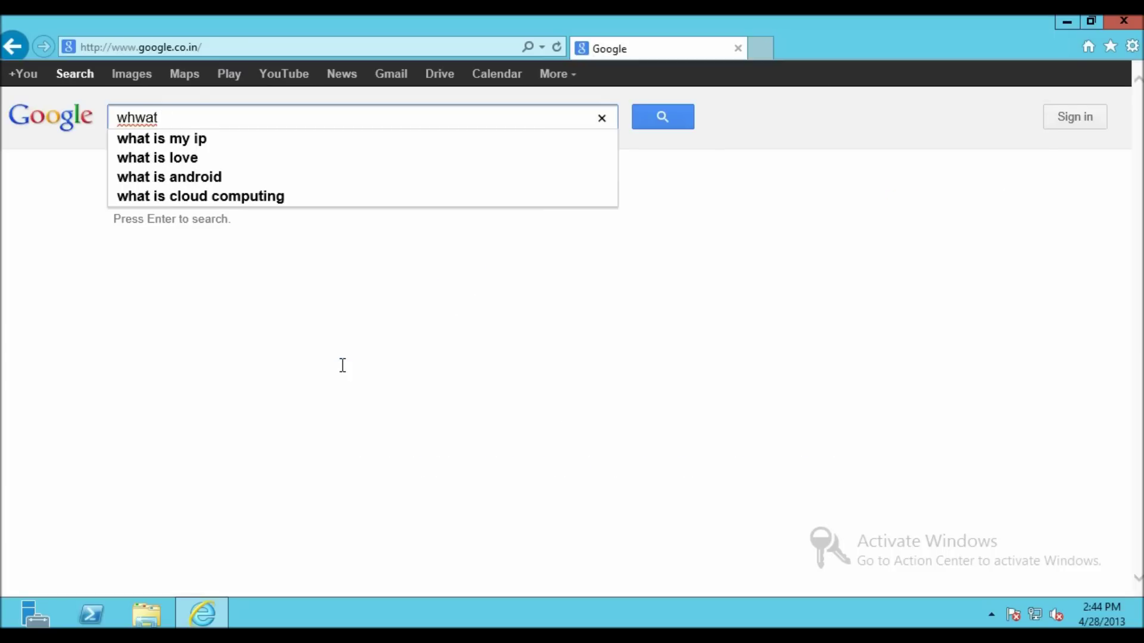
key("BackSpace")
key("BackSpace")
key("BackSpace")
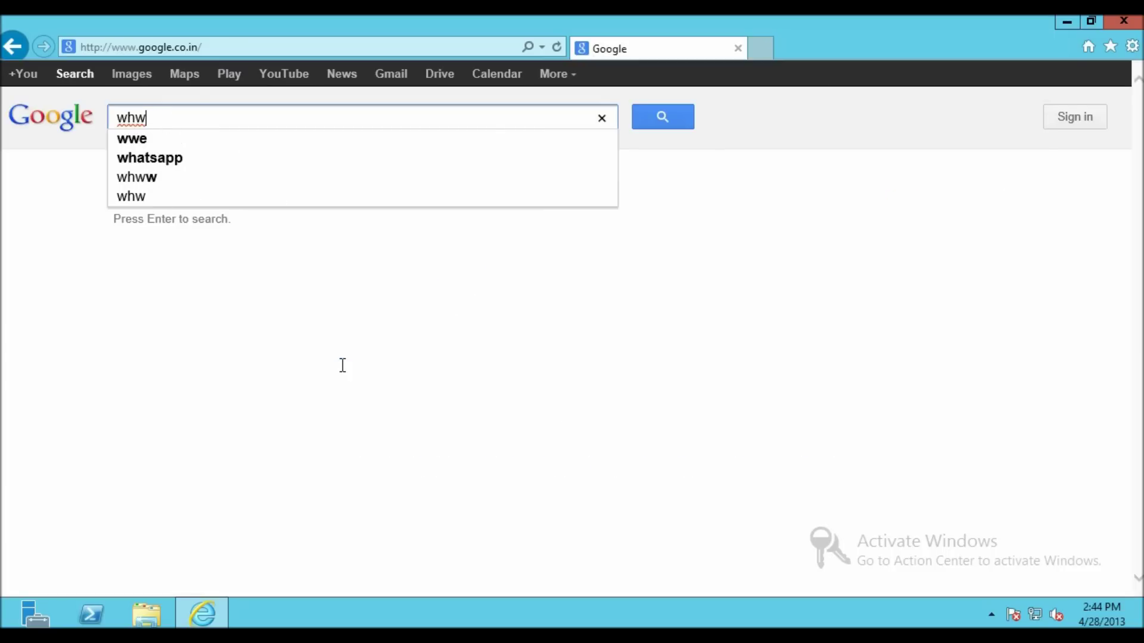
key("Down")
key("Down")
key("Down")
key("Down")
key("Return")
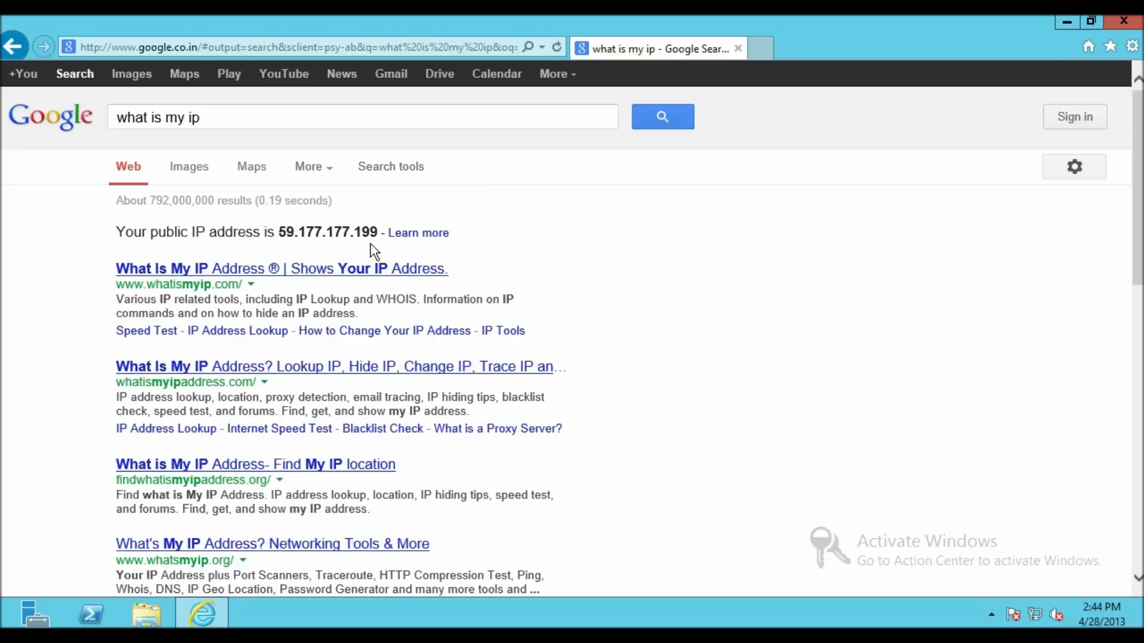
left_click(1123, 23)
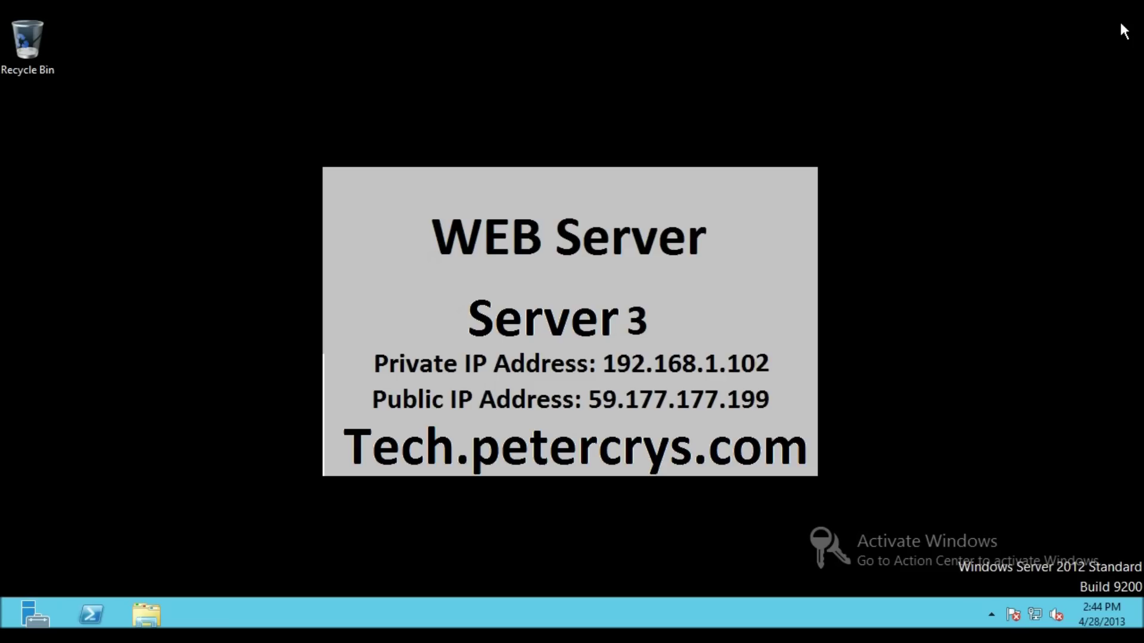
- Open Internet Information Services (IIS) Manager from Server Manager and select Default Web Site under server3's sites
key("super")
key("super")
left_click(35, 613)
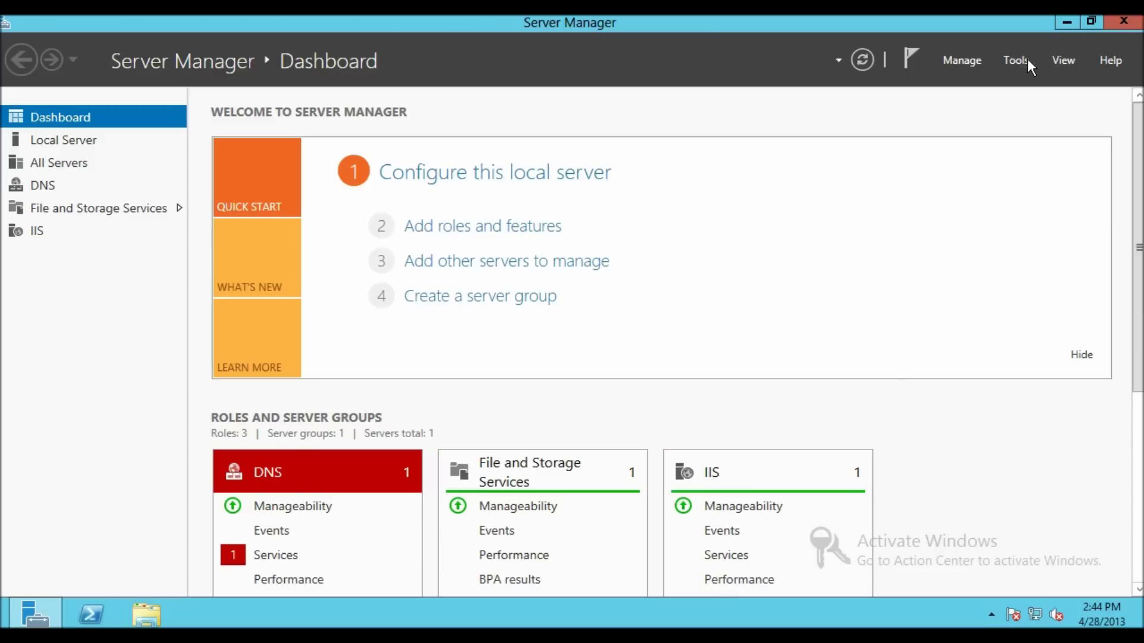
left_click(1026, 59)
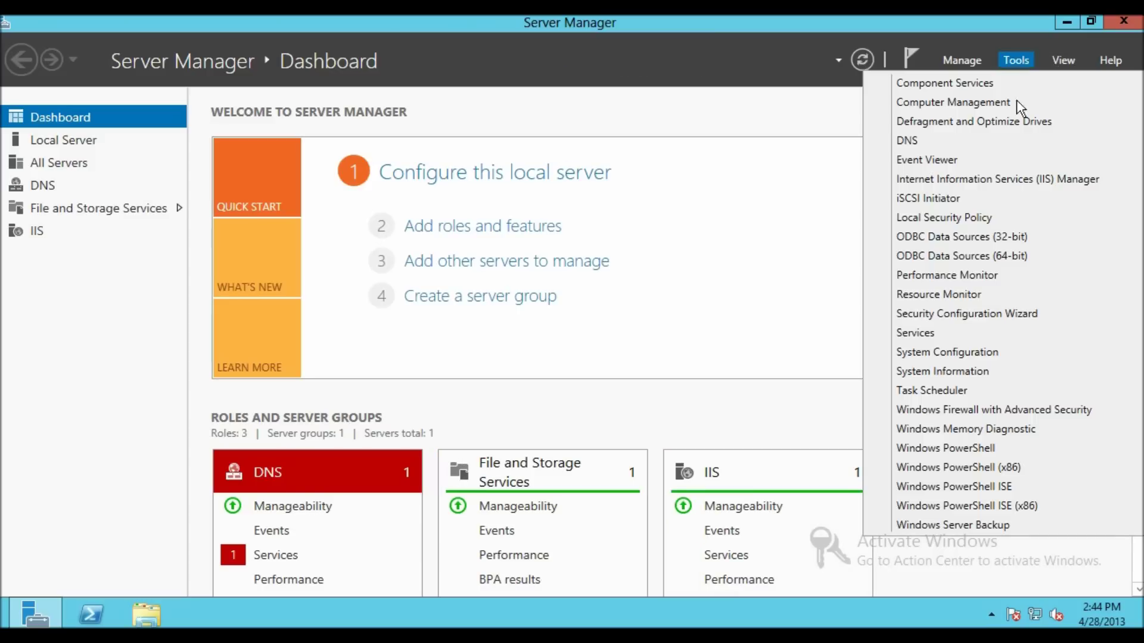
left_click(1018, 178)
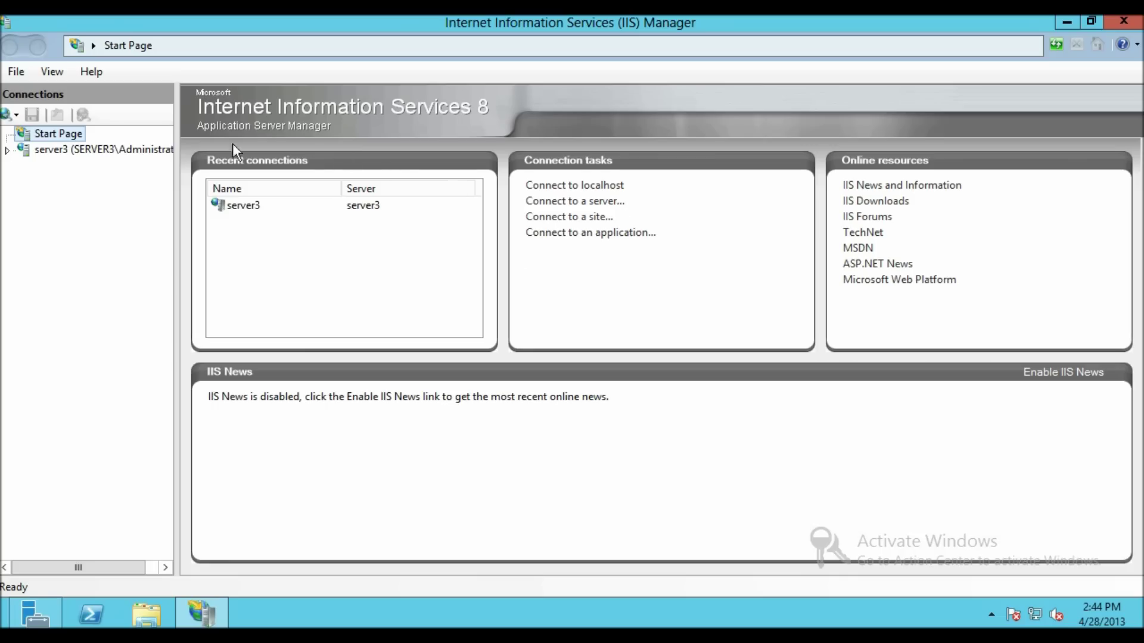
left_click(27, 150)
left_click(7, 150)
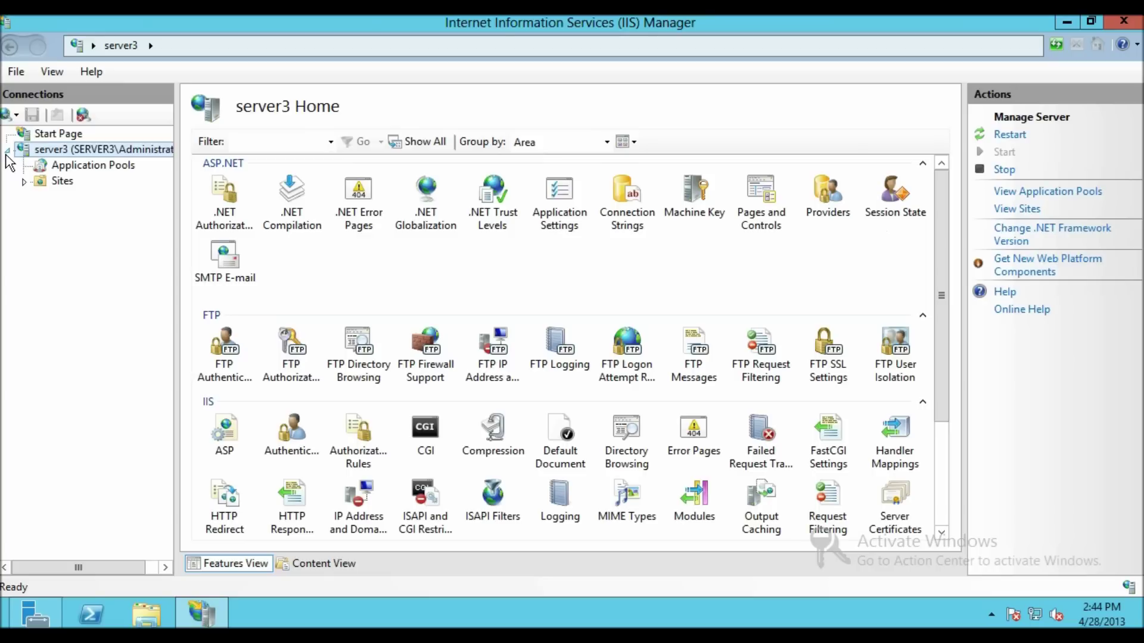
left_click(24, 181)
left_click(107, 197)
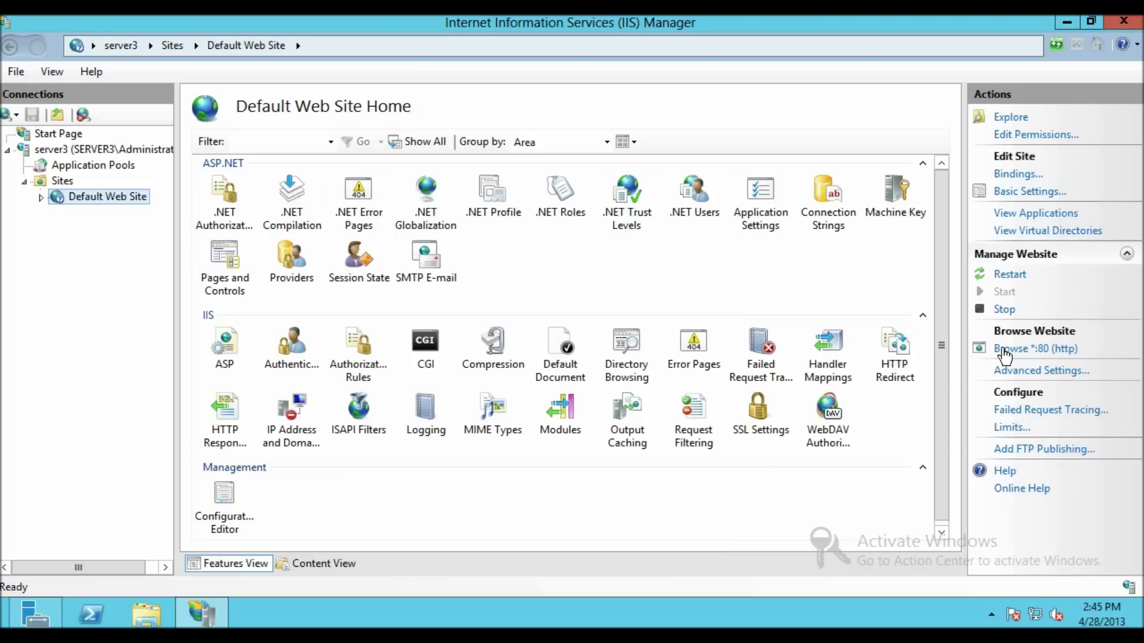
- Browse Default Web Site on port 80 to check its page and site address, and close the browser, IIS Manager and Server Manager
left_click(1017, 350)
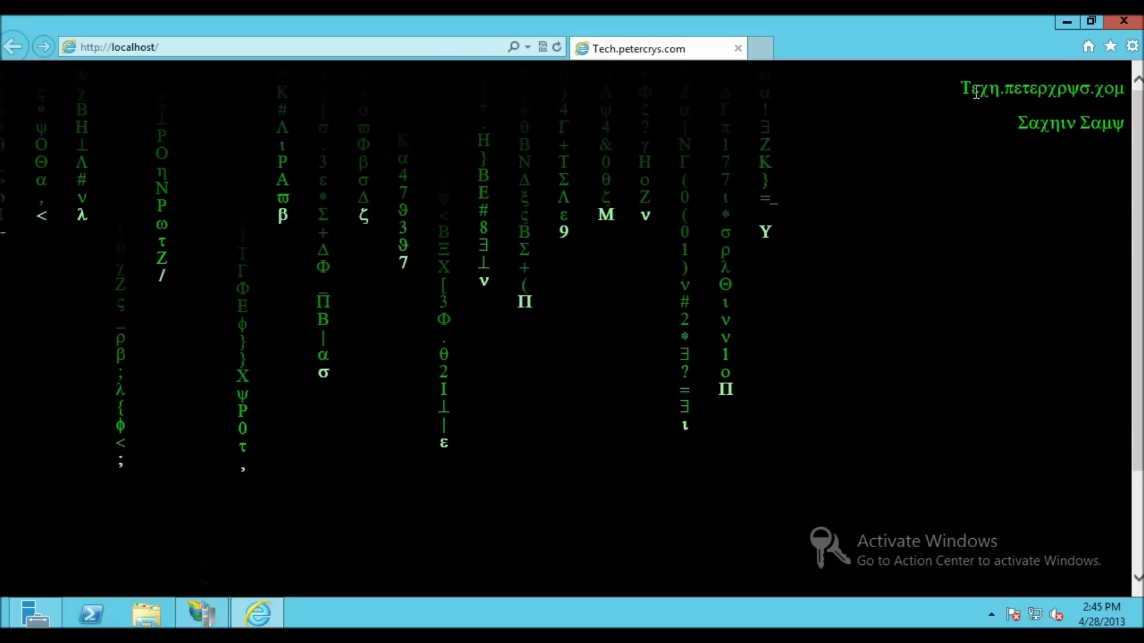
left_click_drag(966, 89, 1128, 99)
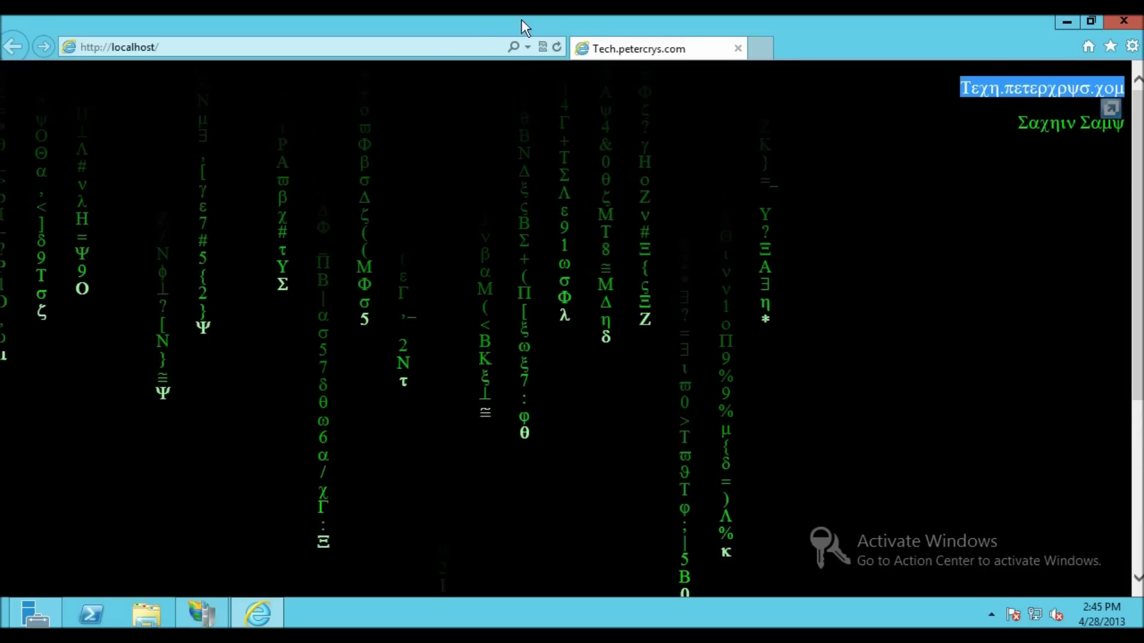
left_click(434, 48)
type("Tech.petercrys.com")
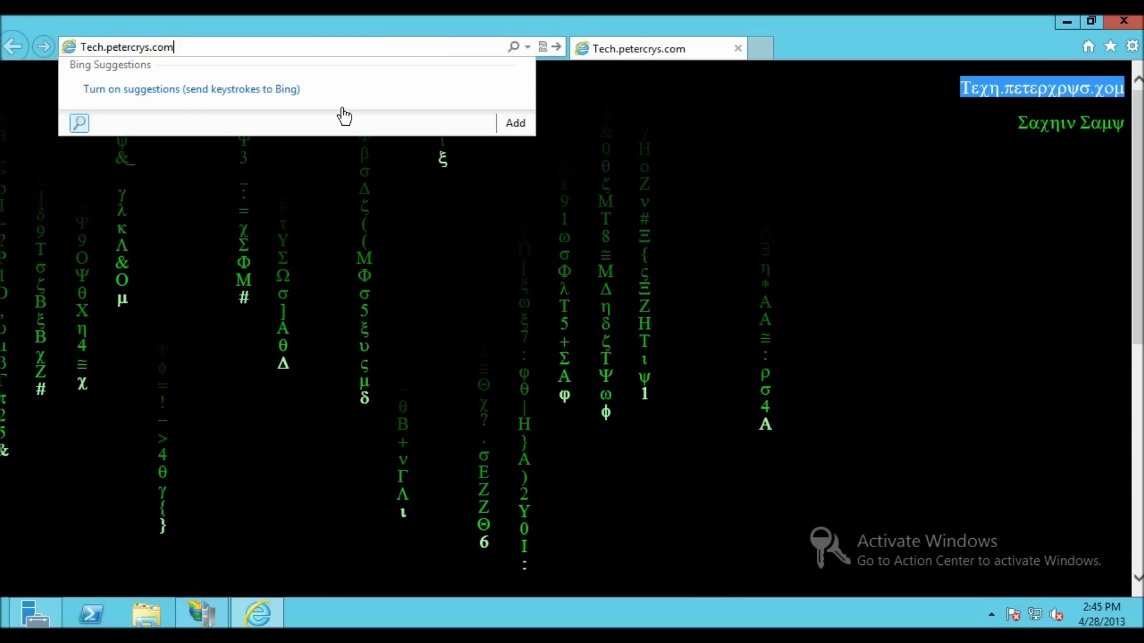
left_click(656, 232)
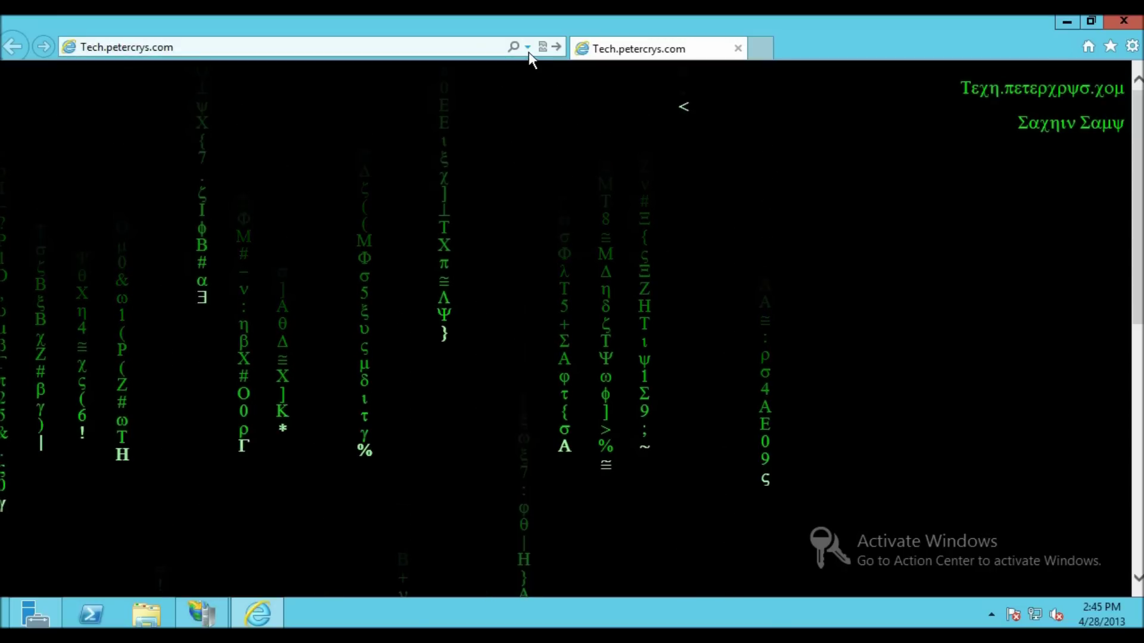
left_click(1126, 23)
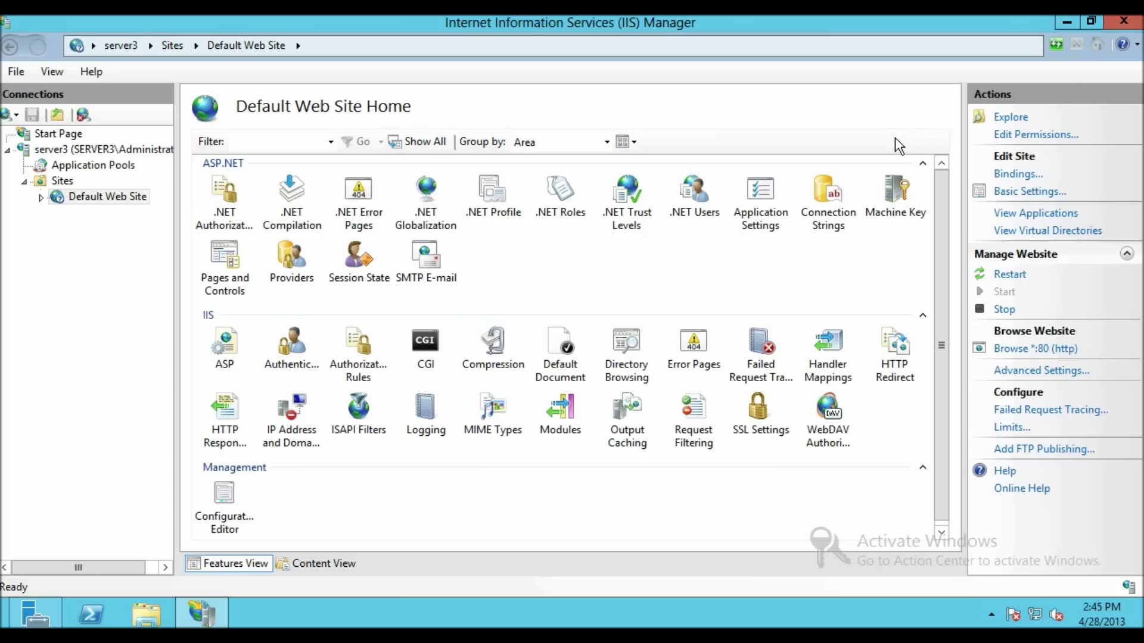
left_click(1124, 23)
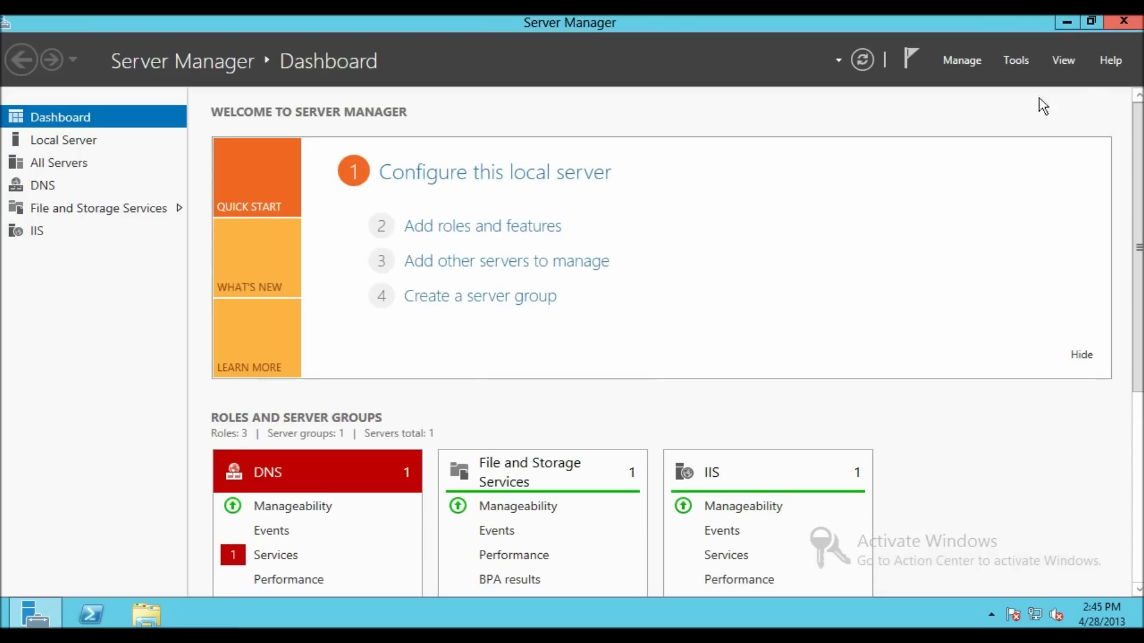
left_click(1120, 24)
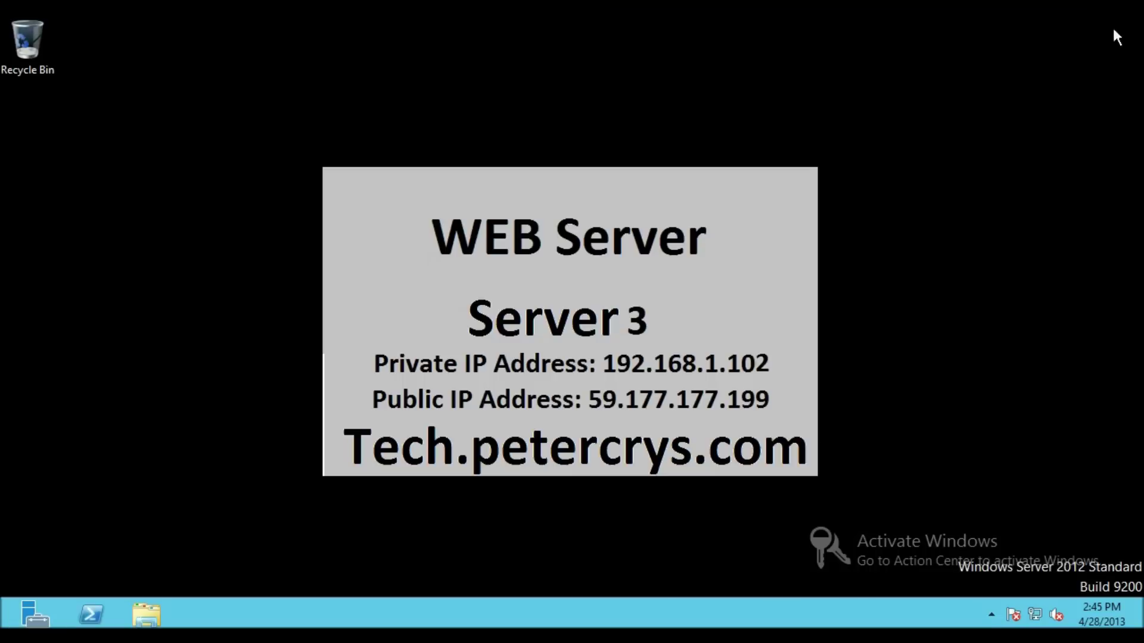
- Open the Inbound Rules of Windows Firewall with Advanced Security from Server 3's Network and Sharing Center
right_click(1035, 616)
left_click(1028, 600)
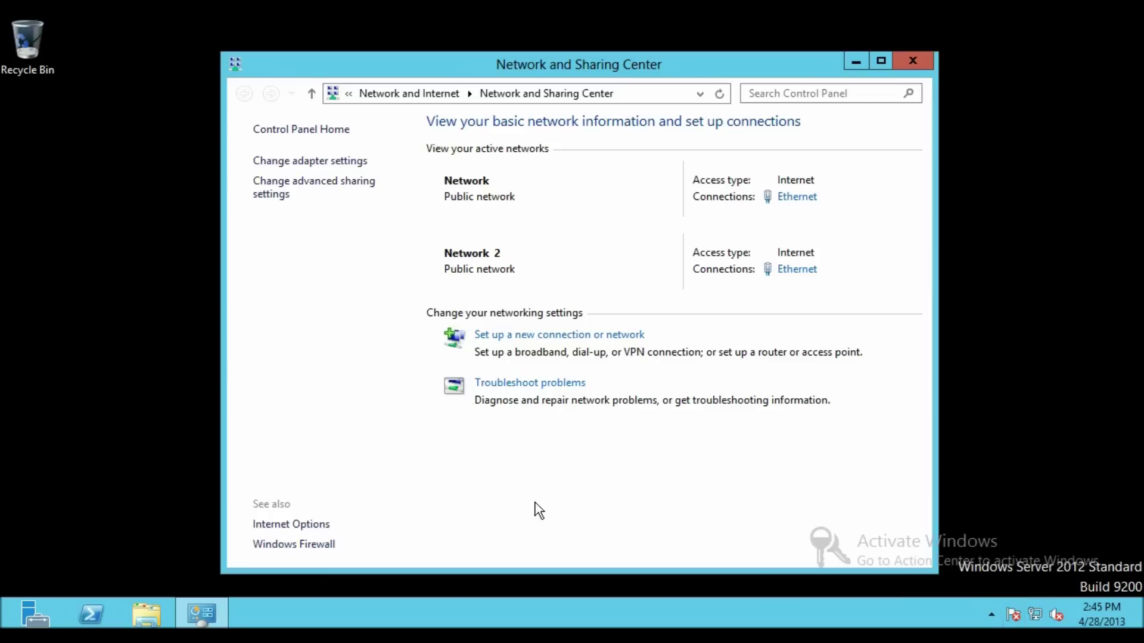
left_click(293, 544)
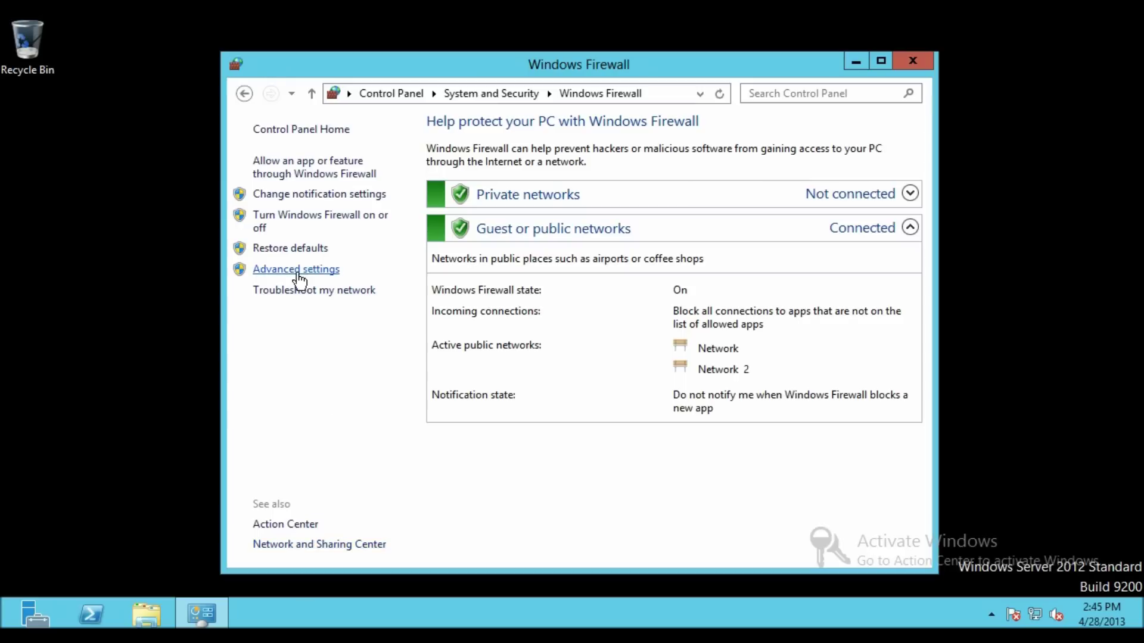
left_click(297, 271)
left_click(111, 111)
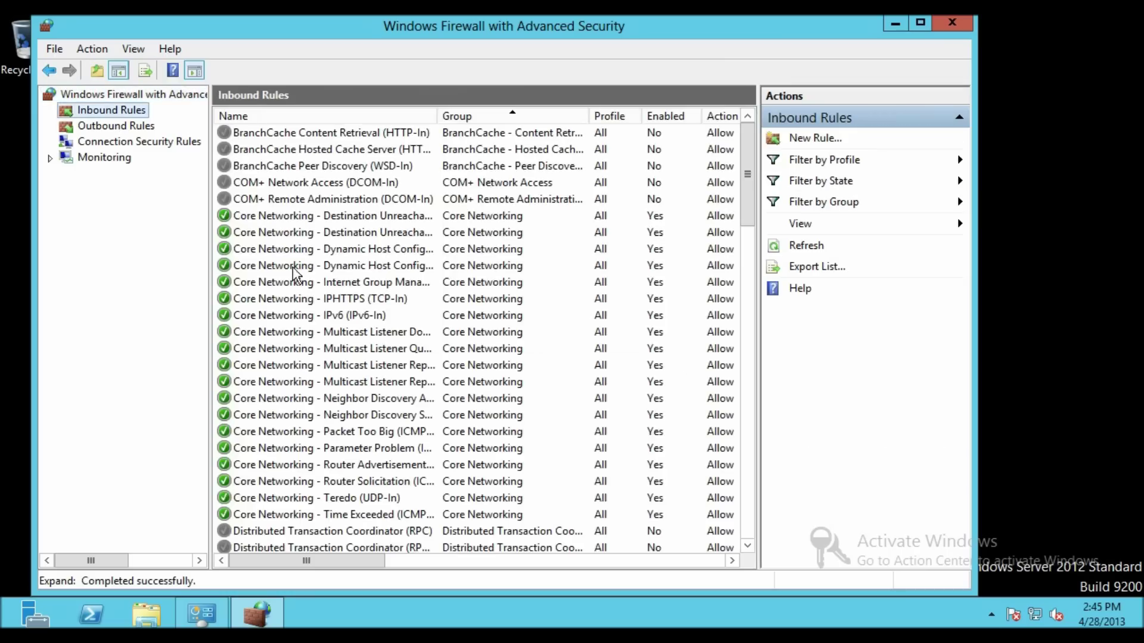
- Check the local port of the BranchCache Content Retrieval (HTTP-In) inbound rule and enable the rule
left_click(368, 137)
left_click_drag(375, 561, 542, 573)
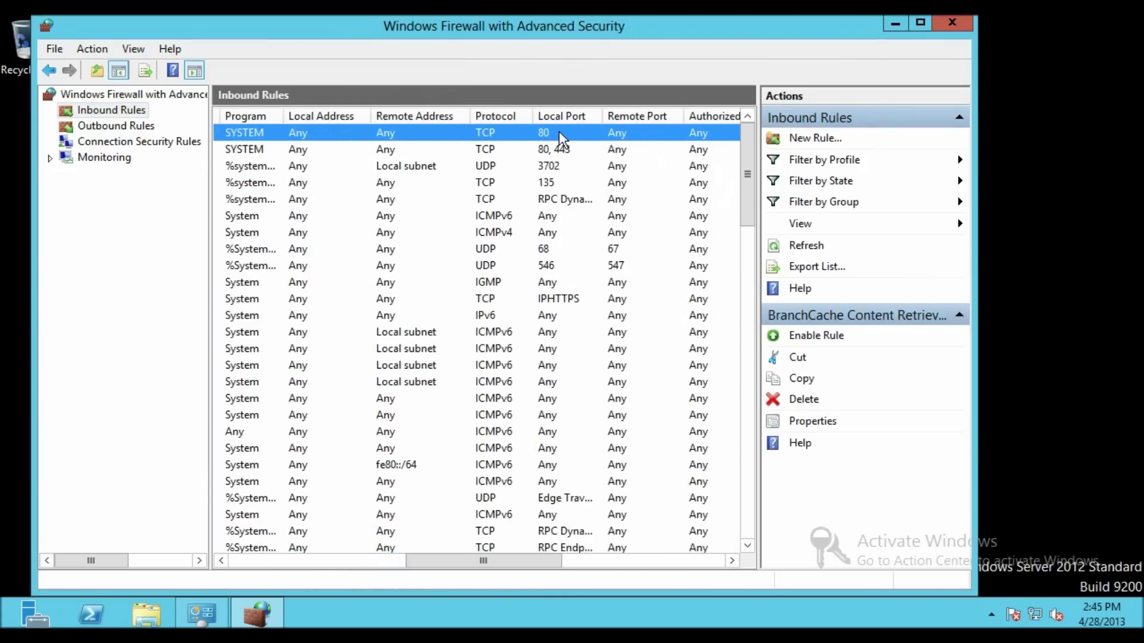
left_click_drag(514, 568, 297, 569)
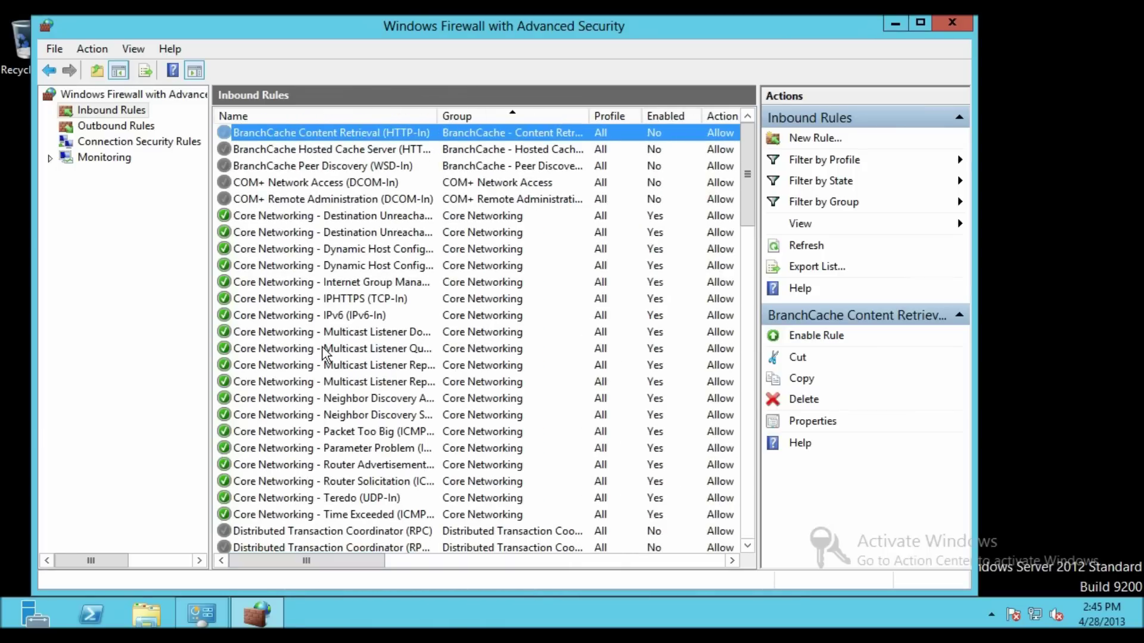
left_click(834, 337)
- Compare the local ports of the BranchCache Hosted Cache Server and Content Retrieval rules, and close the firewall windows
left_click(384, 148)
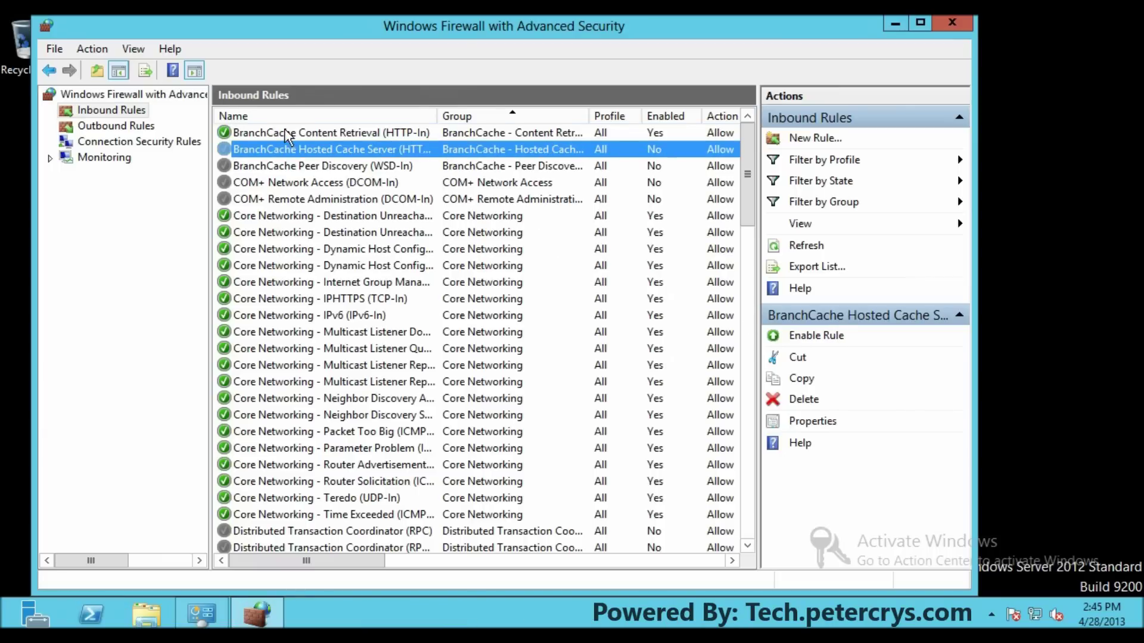
left_click_drag(347, 561, 542, 571)
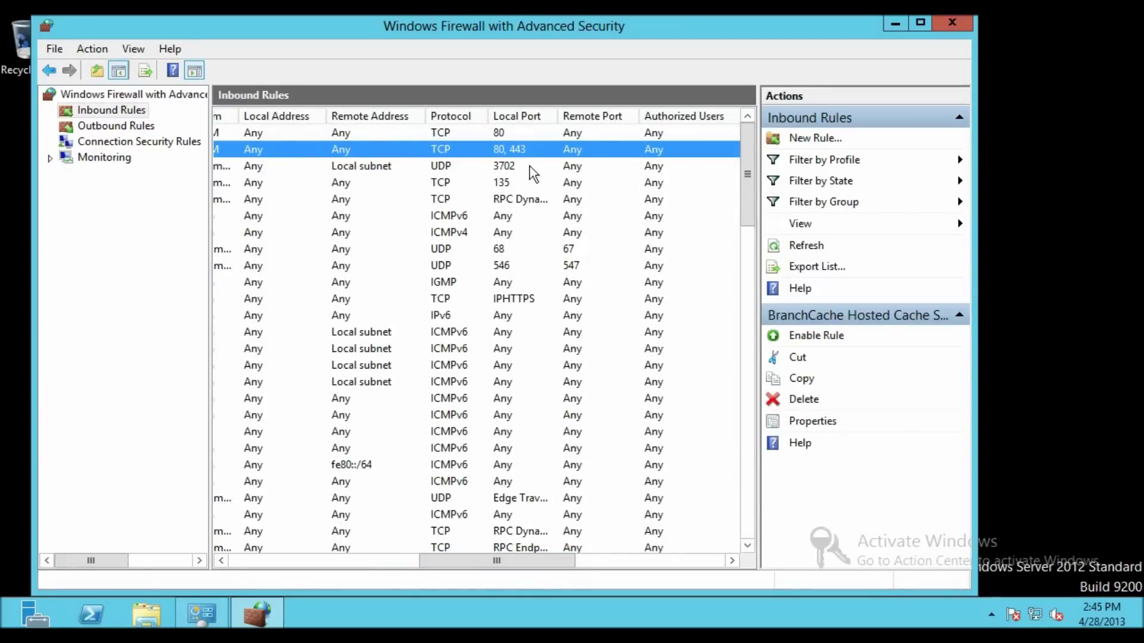
left_click(498, 134)
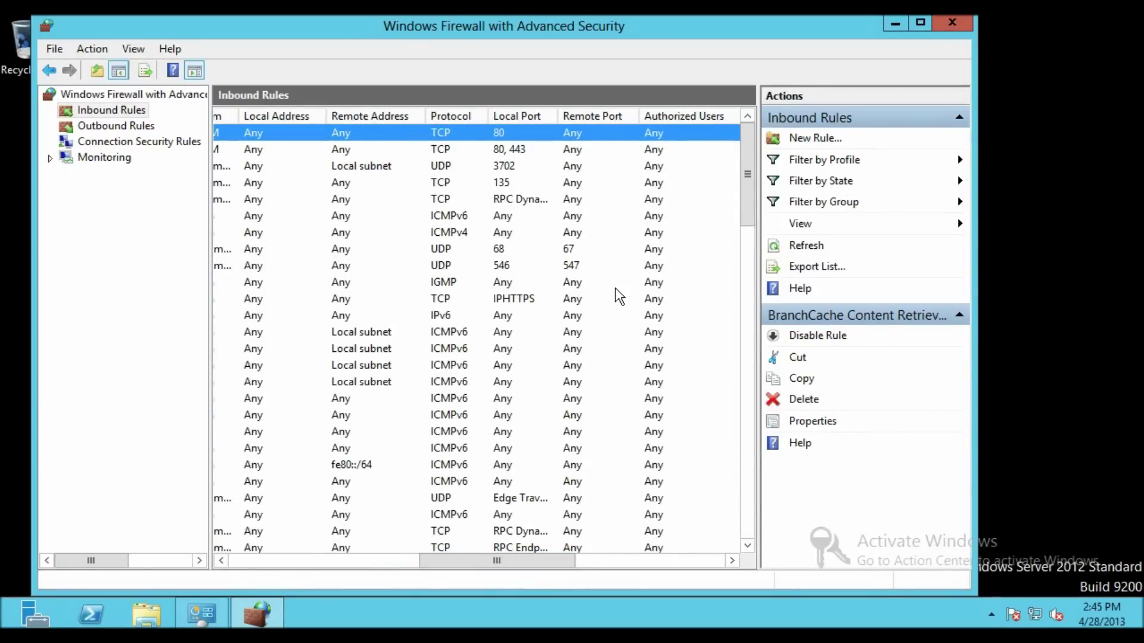
left_click(958, 21)
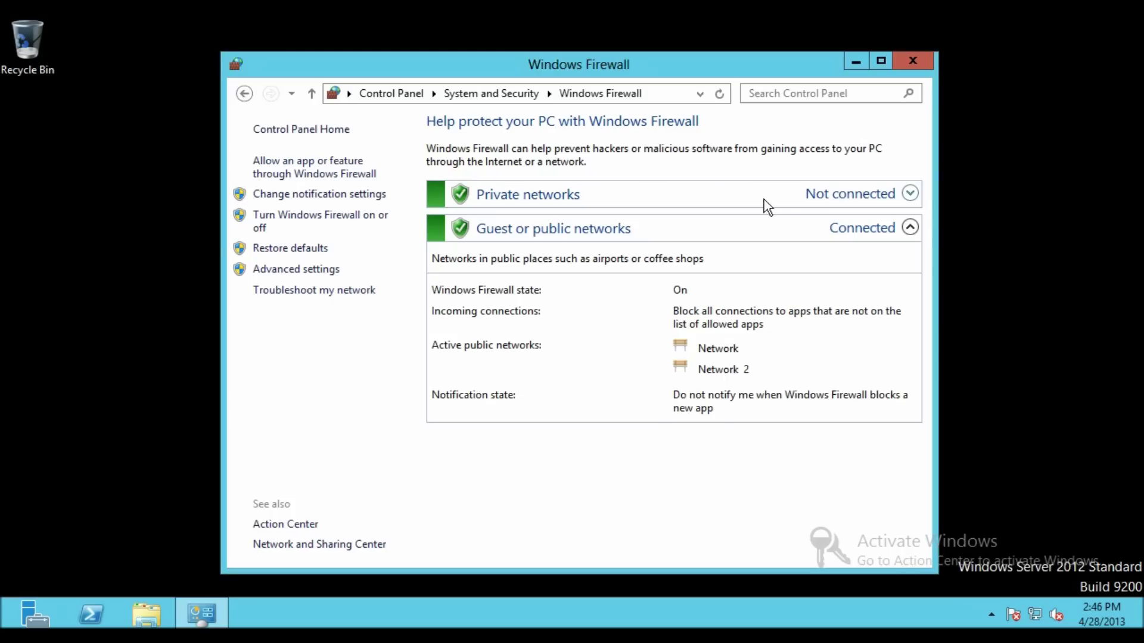
left_click(920, 61)
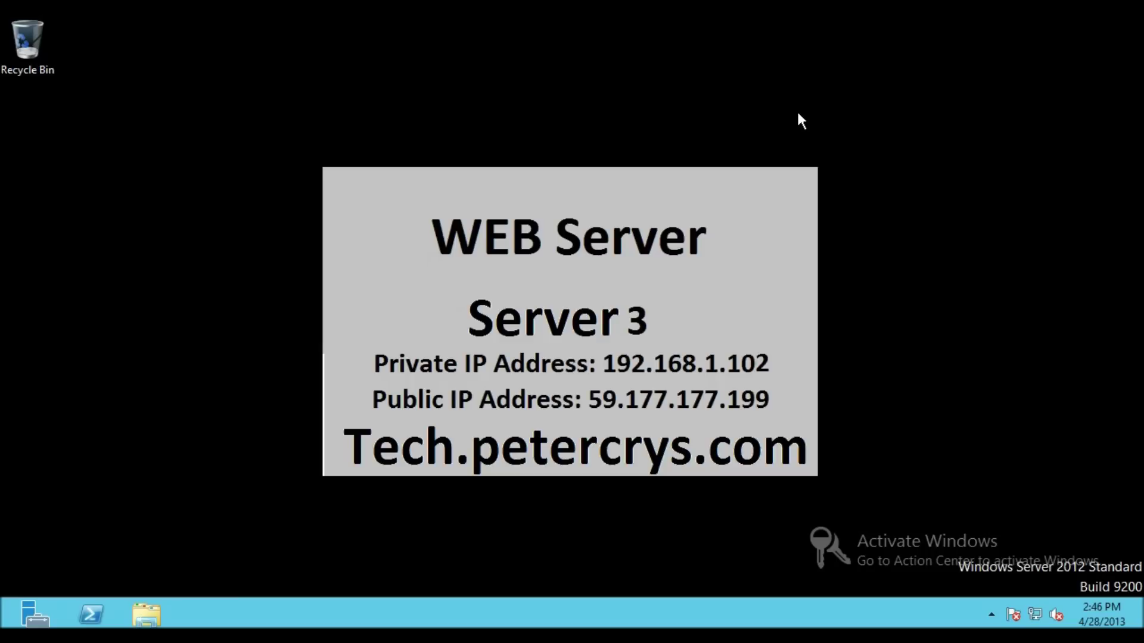
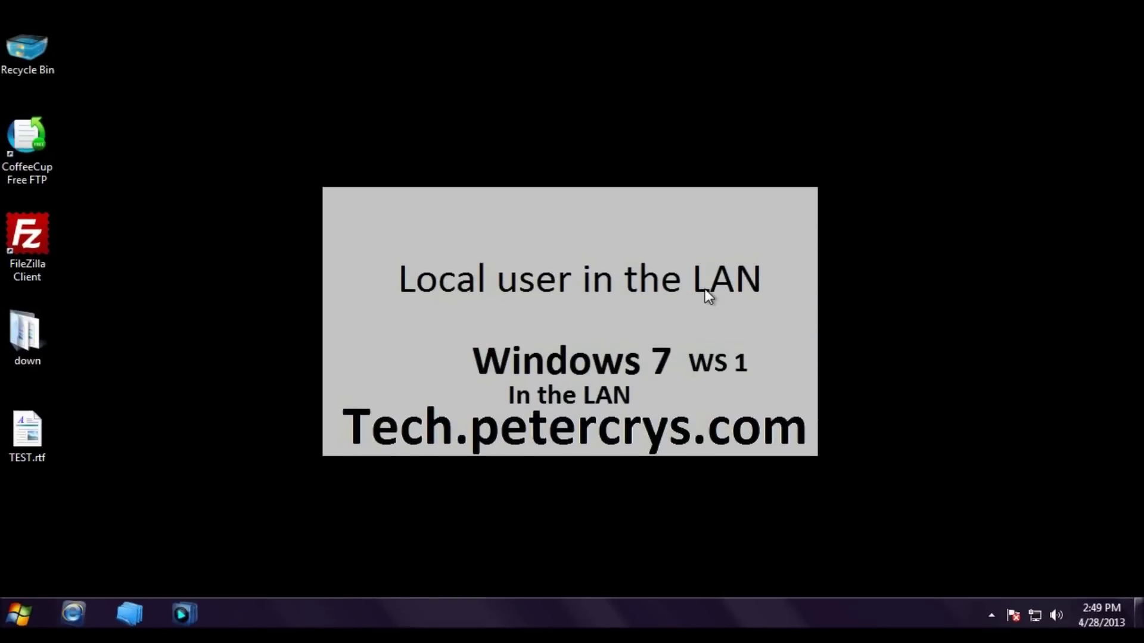
- On the Windows 7 WS 1 machine, review the IPv4 address in the Local Area Connection details, and close Network and Sharing Center
right_click(1040, 620)
left_click(1031, 602)
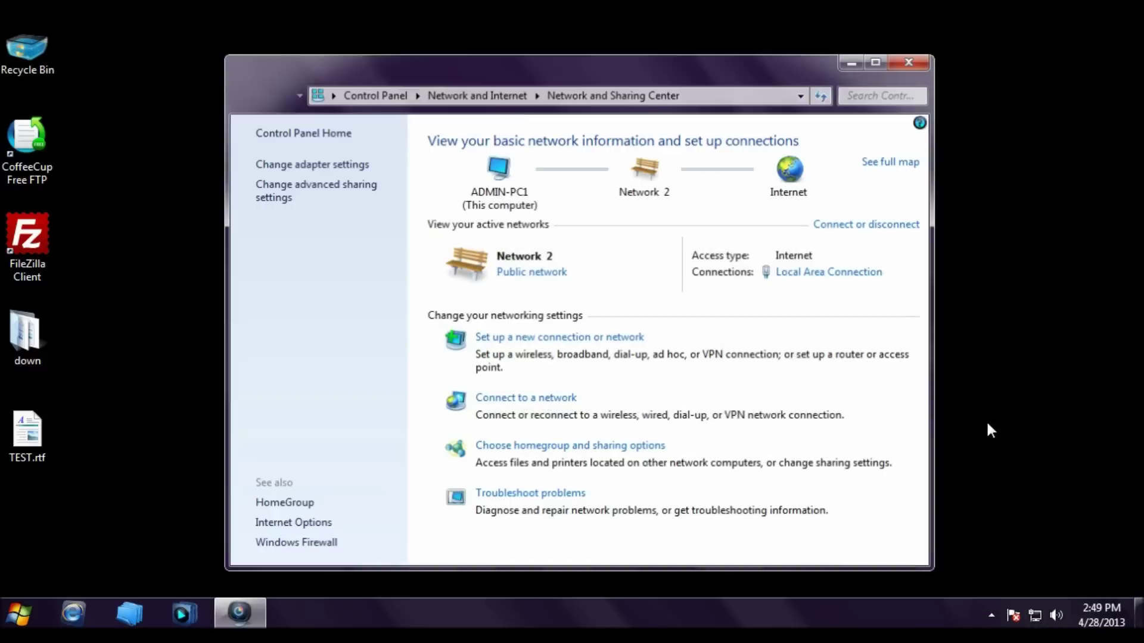
left_click(836, 274)
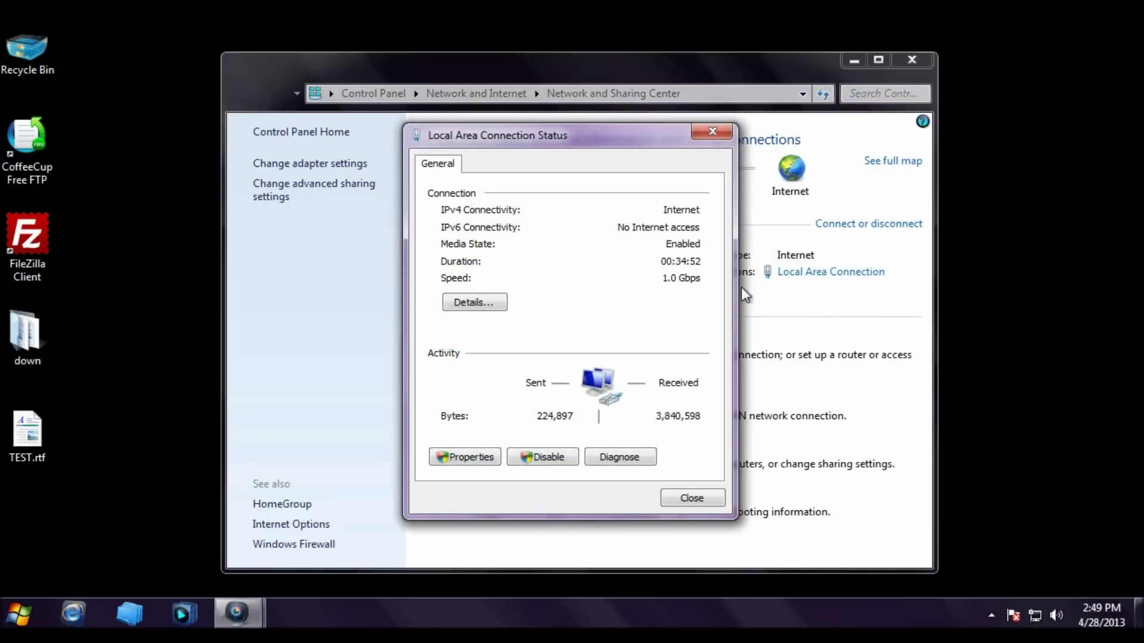
left_click(490, 303)
left_click(584, 293)
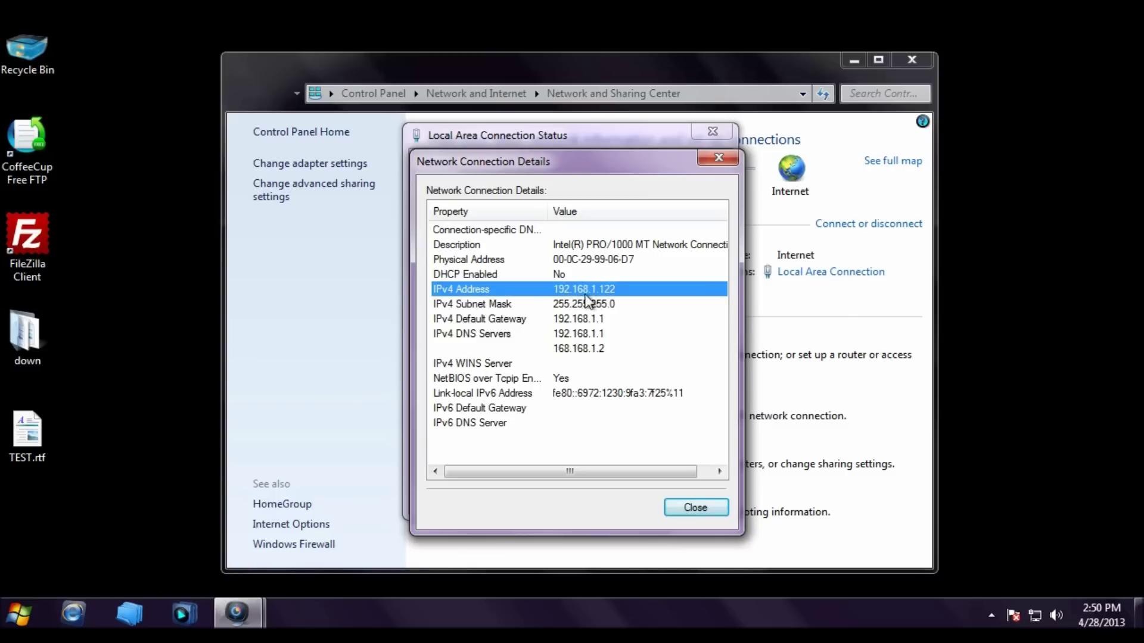
left_click(695, 508)
left_click(692, 500)
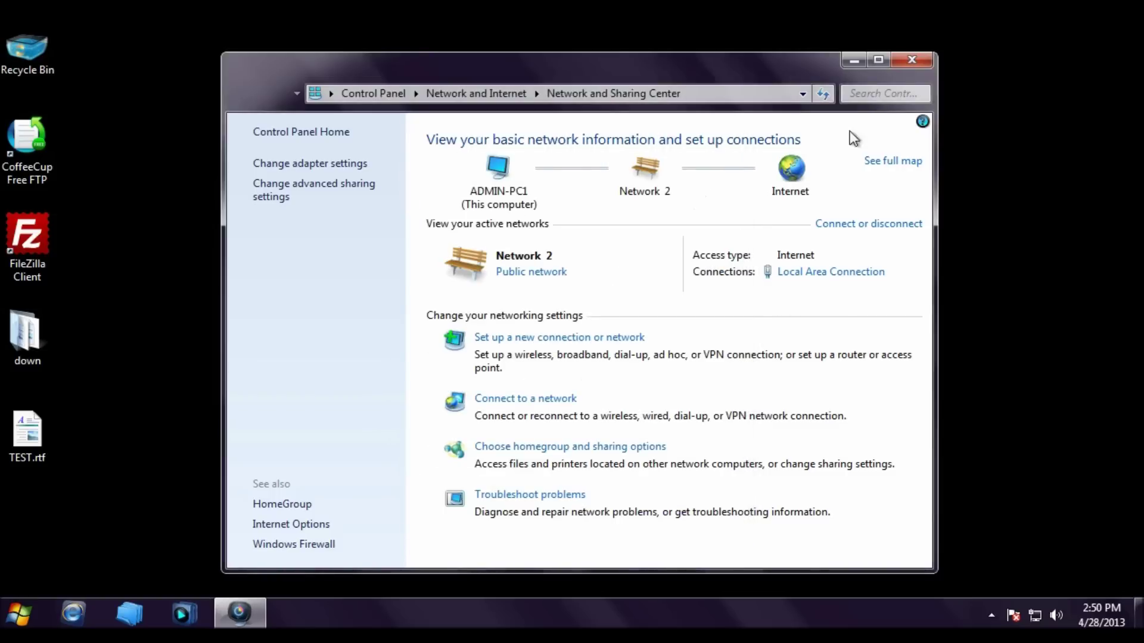
left_click(906, 60)
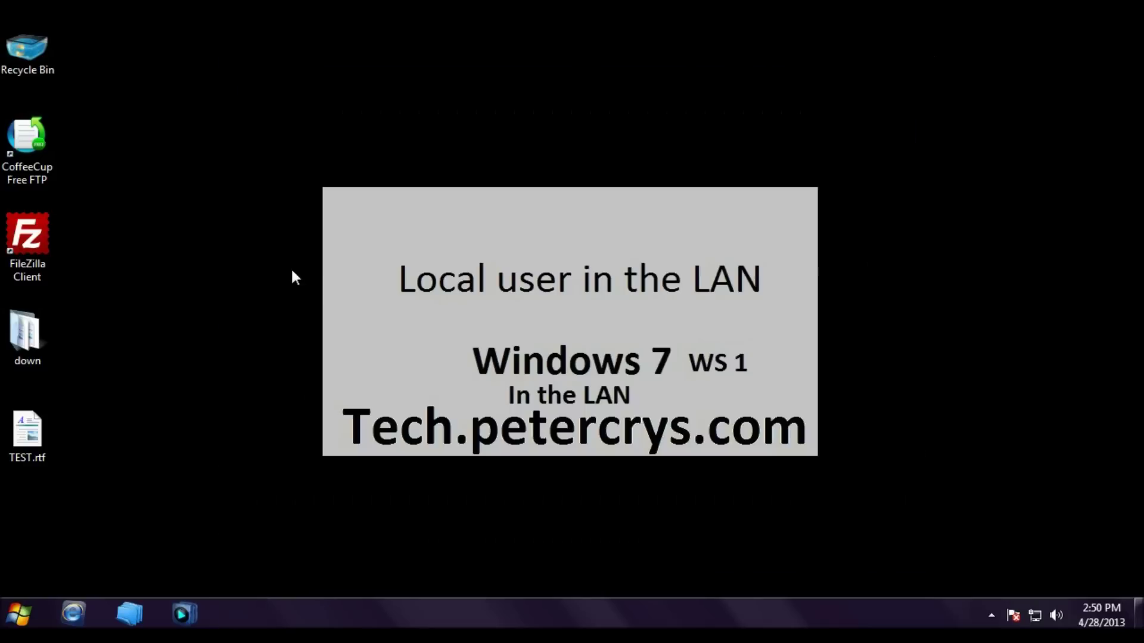
- Open Internet Explorer on WS 1, search google.co.in for "what is my ip" to check the public IP address, and close the browser
left_click(73, 615)
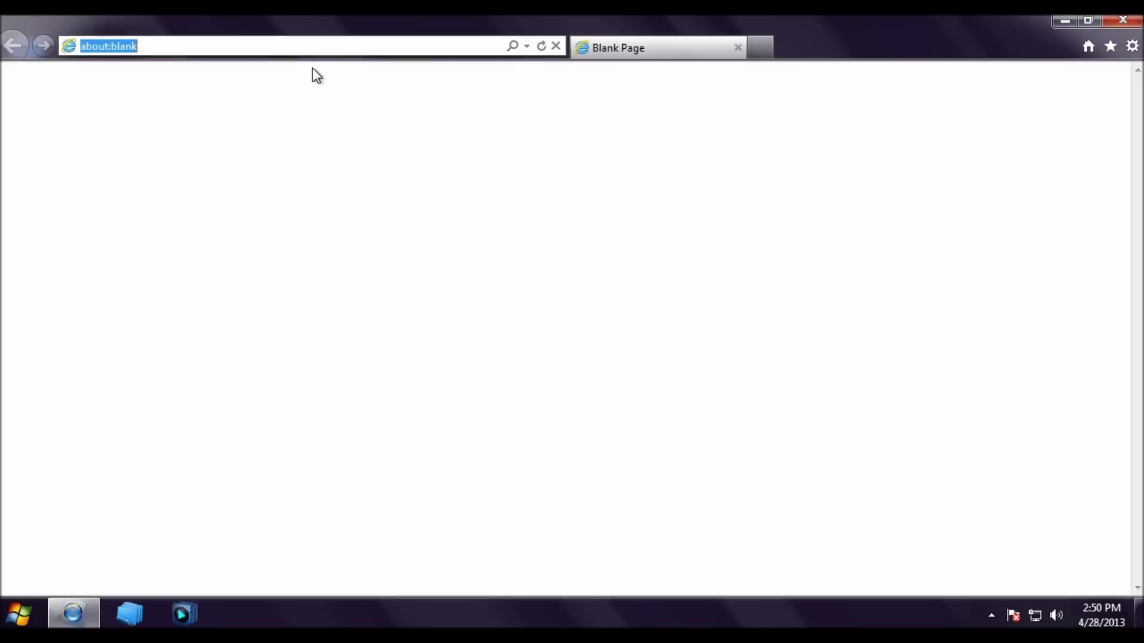
type("google.co.in/")
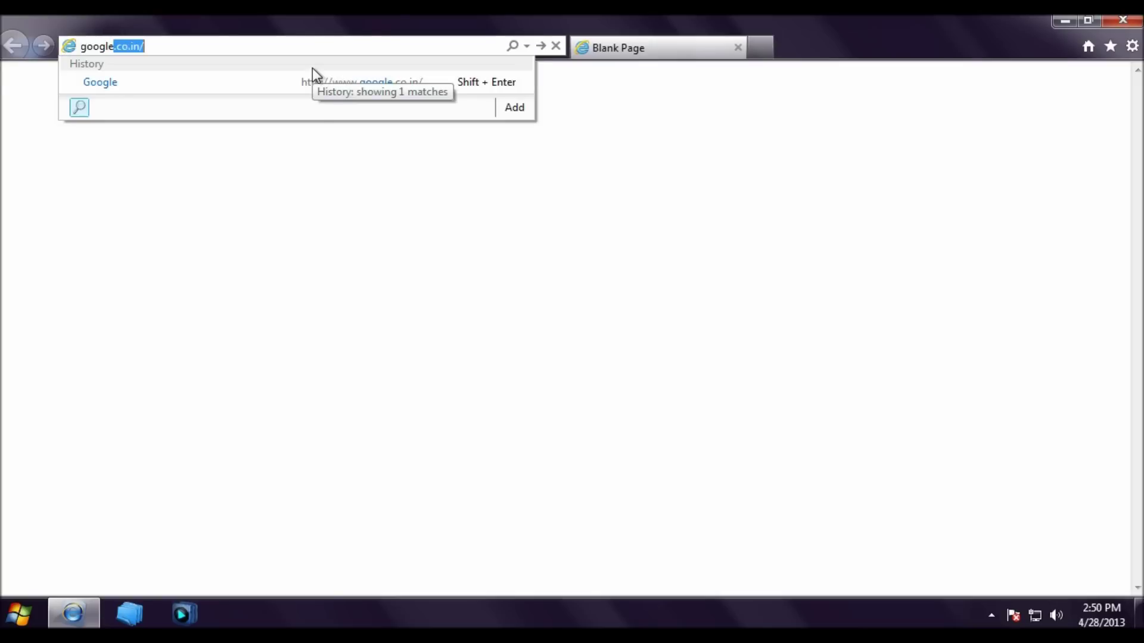
key("Return")
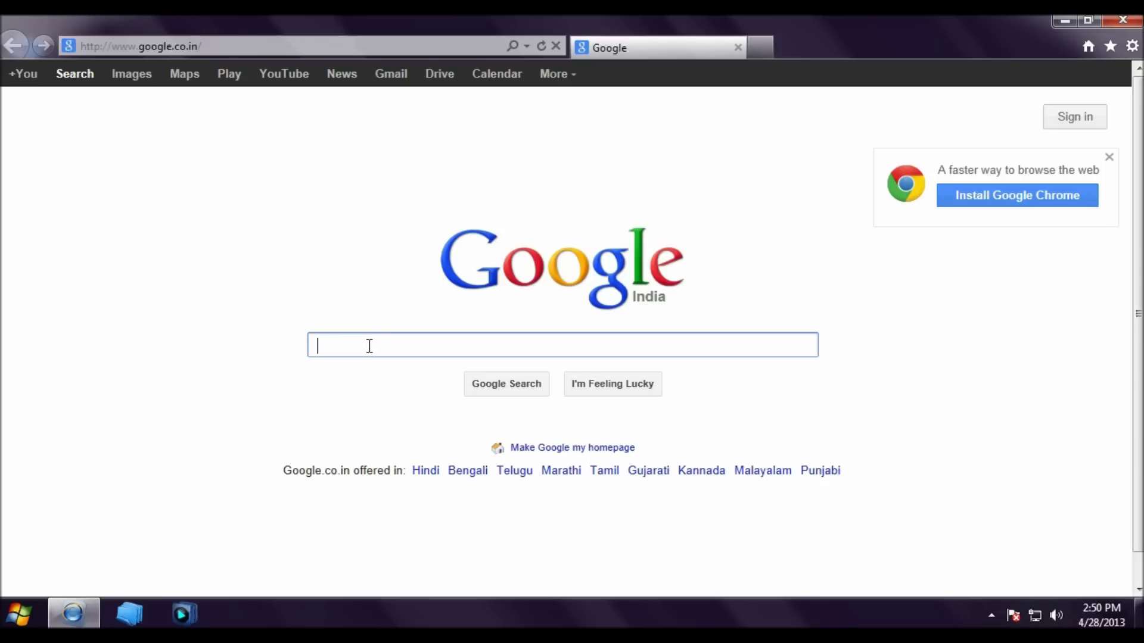
type("what ")
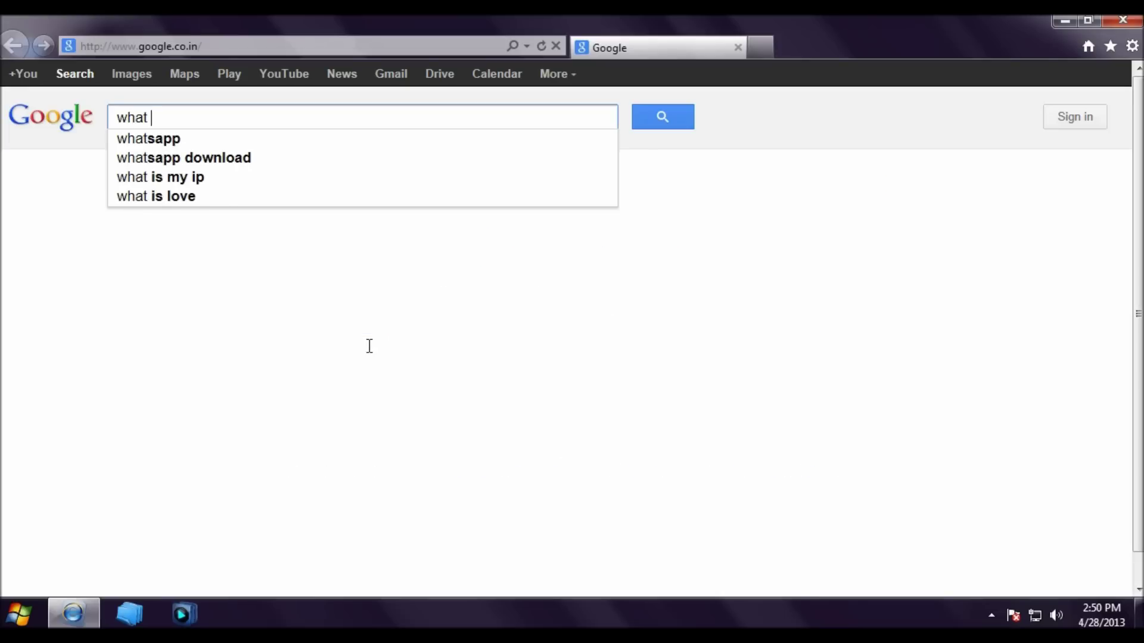
type("i")
key("Down")
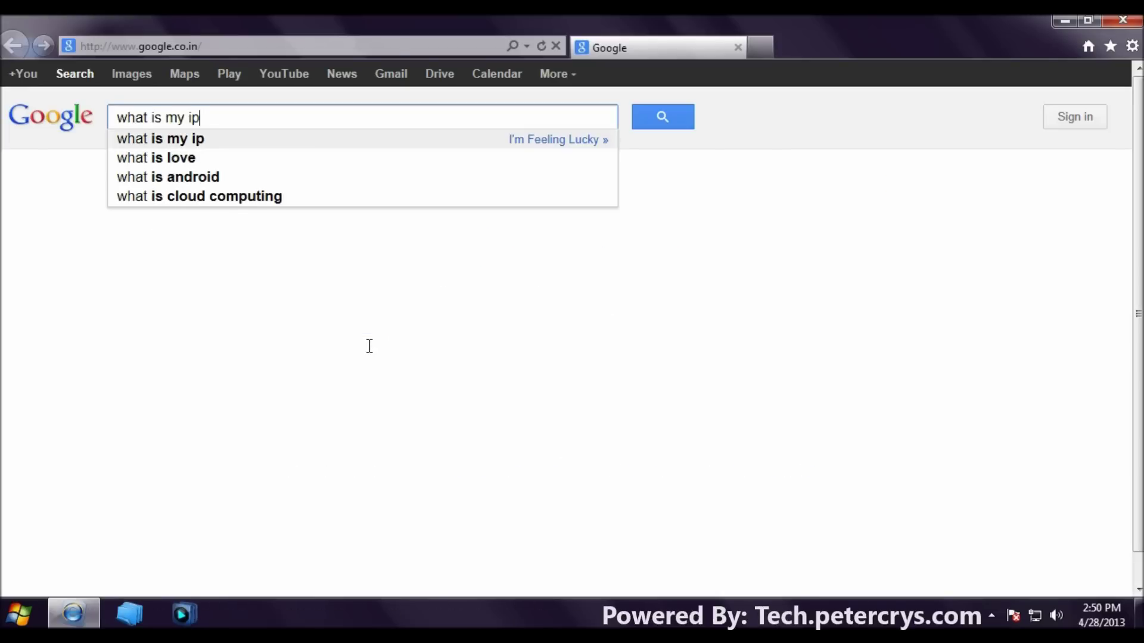
key("Return")
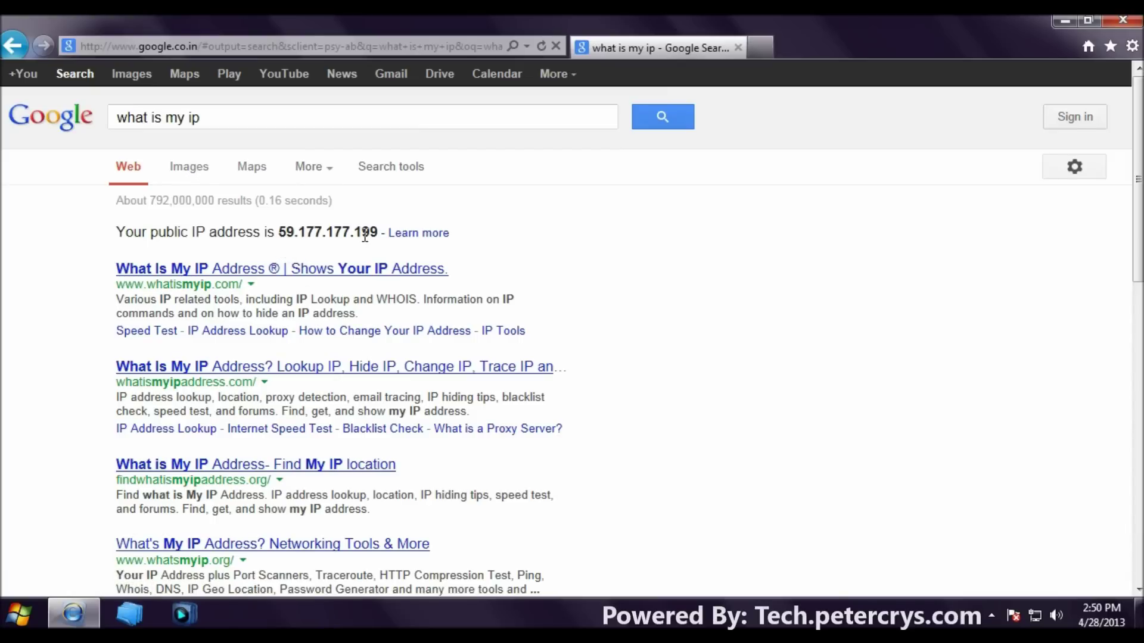
left_click(1122, 20)
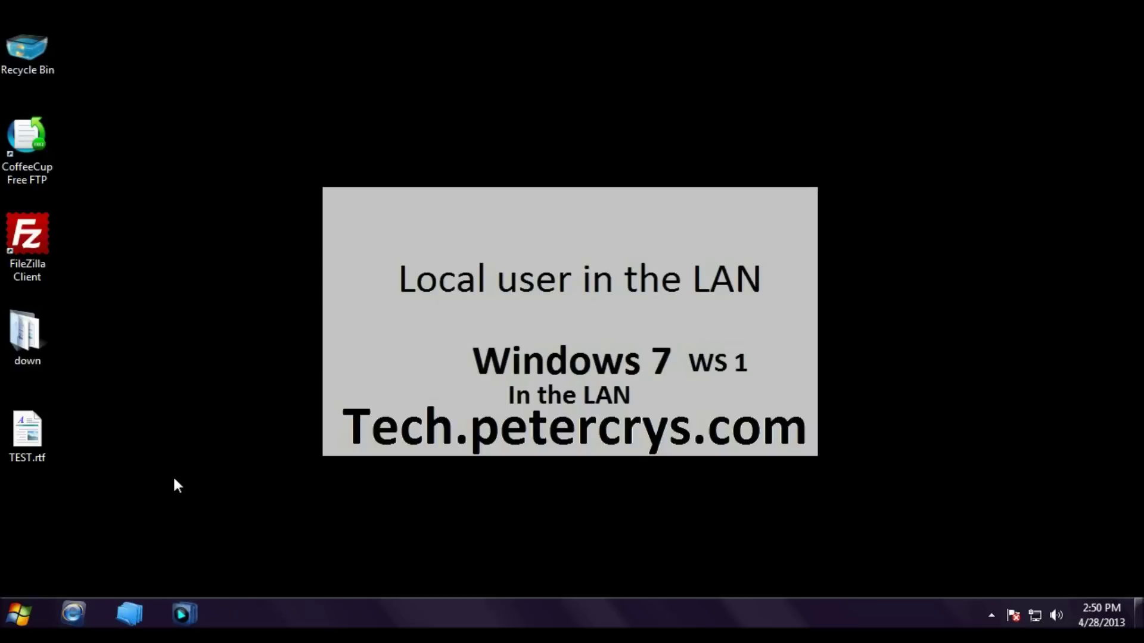
- Run mstsc to open Remote Desktop Connection and specify 192.168.1.100 as the computer
left_click(26, 613)
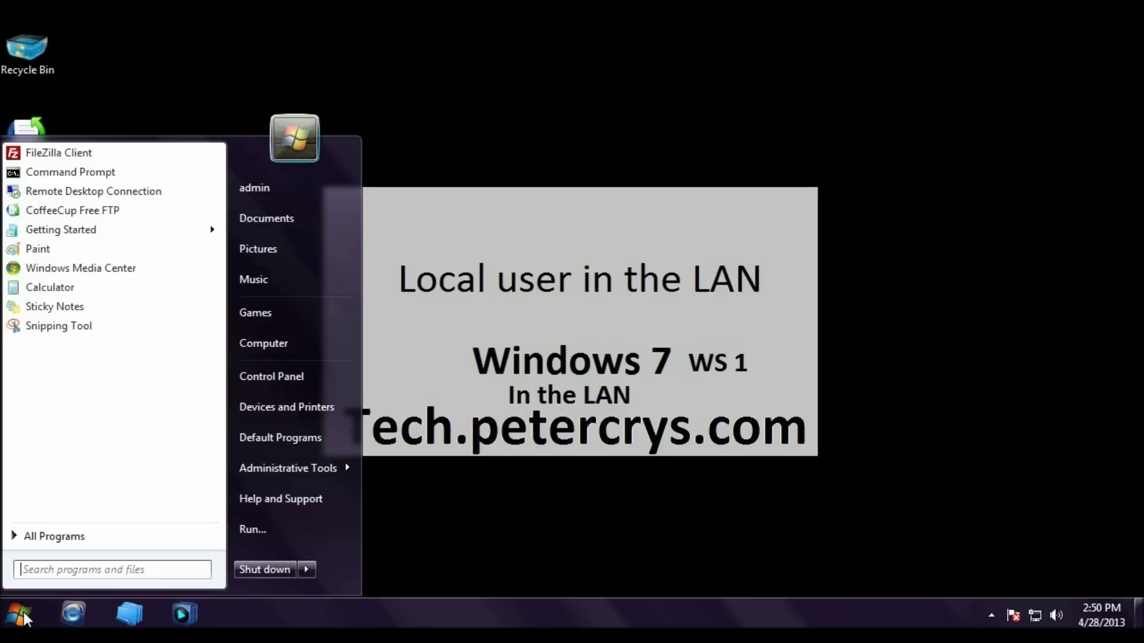
left_click(299, 529)
key("End")
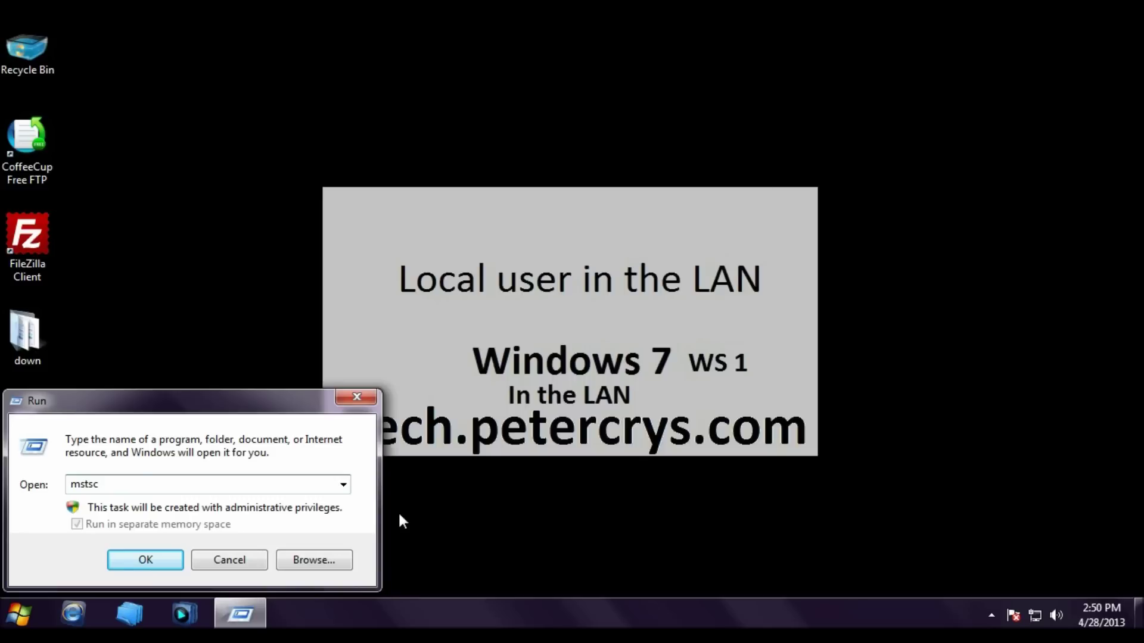
key("Return")
left_click_drag(466, 220, 549, 220)
left_click(541, 222)
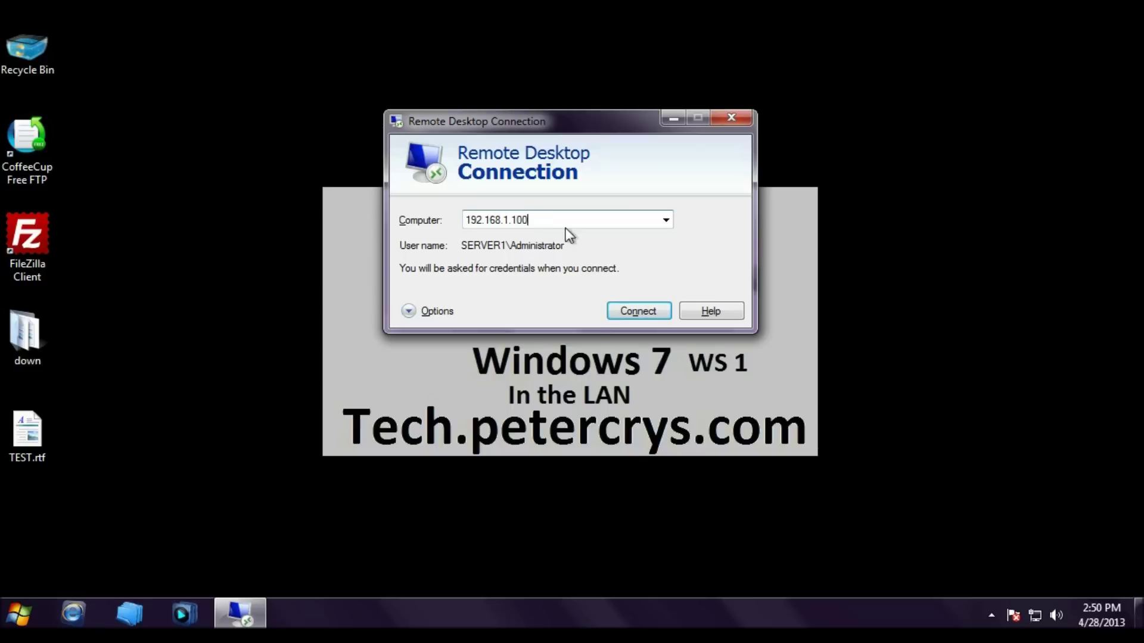
- Connect to 192.168.1.100 as Administrator with the account password, remember the credentials, and accept the untrusted certificate
left_click(635, 314)
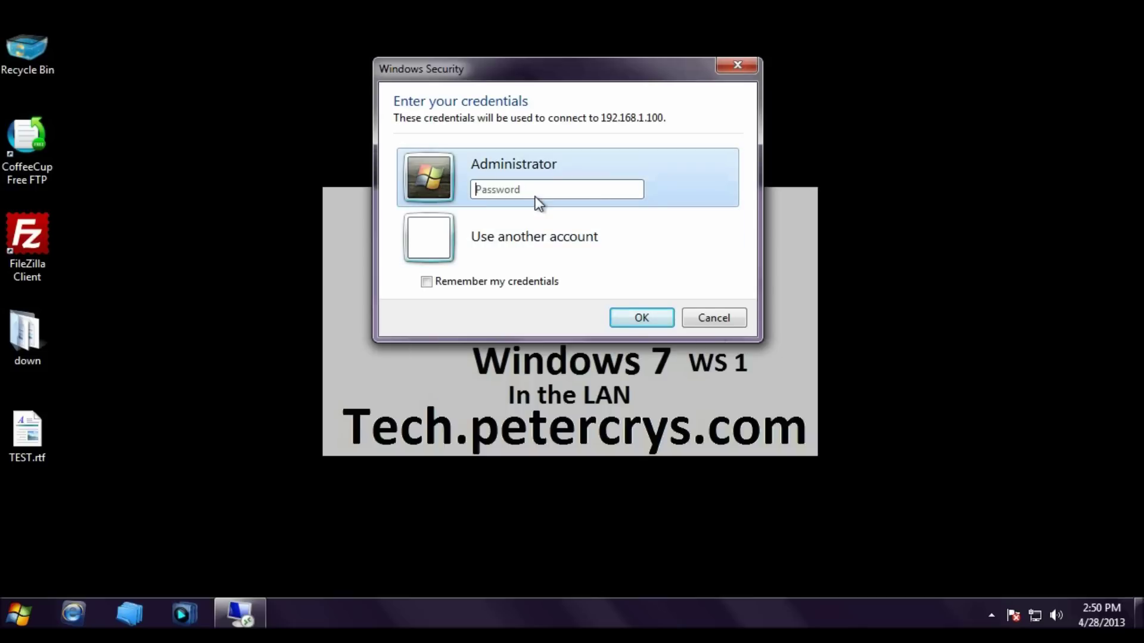
key("ctrl+v")
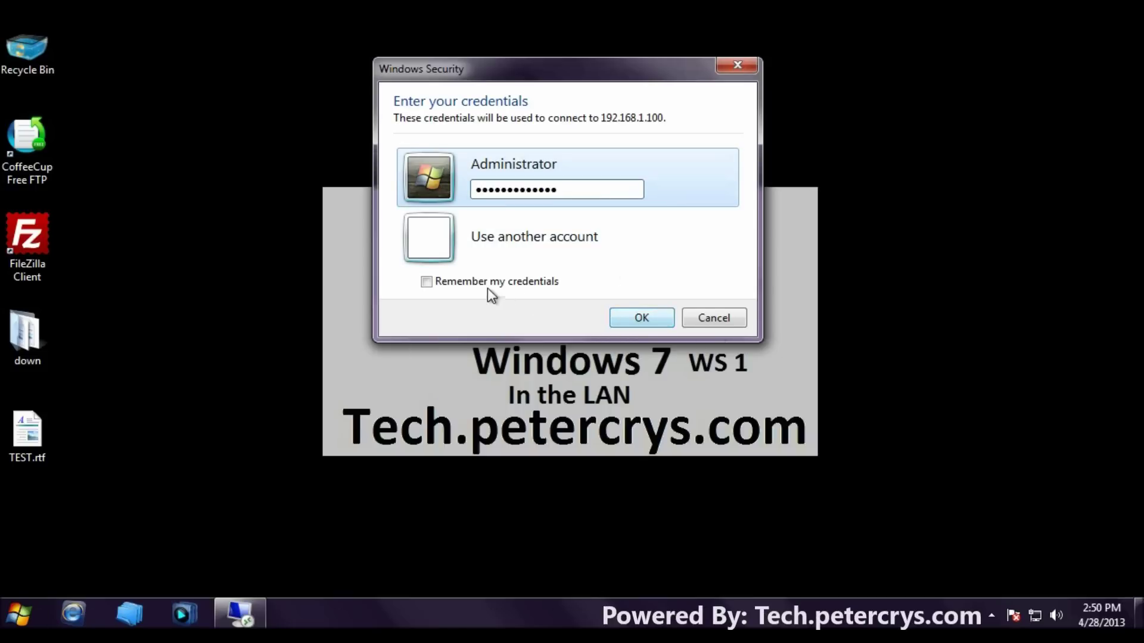
left_click(429, 282)
left_click(641, 317)
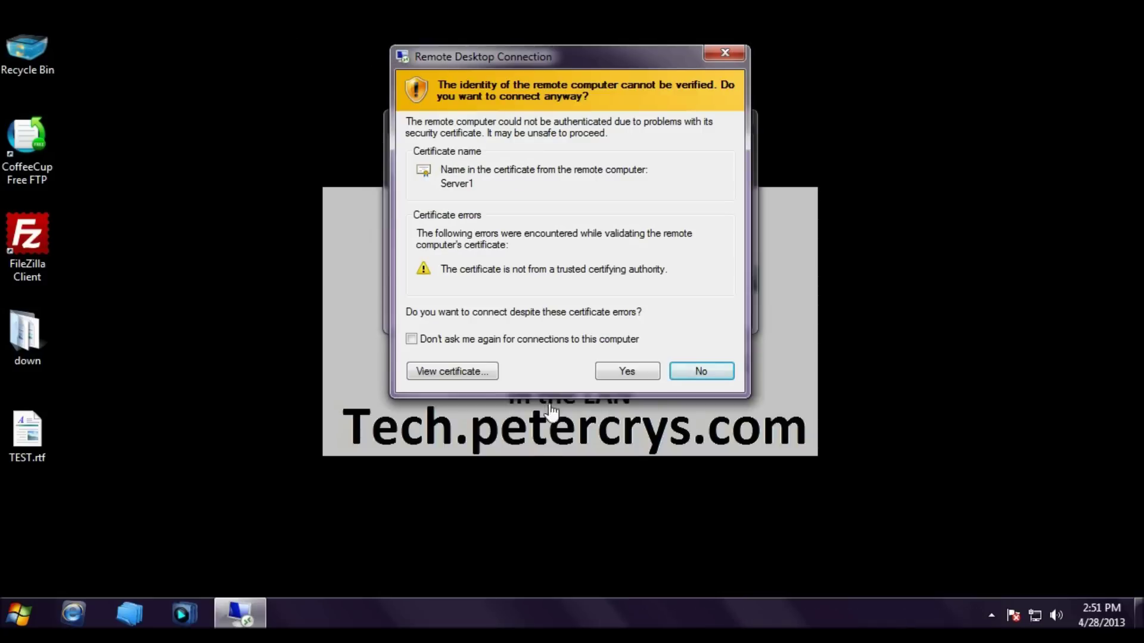
left_click(626, 372)
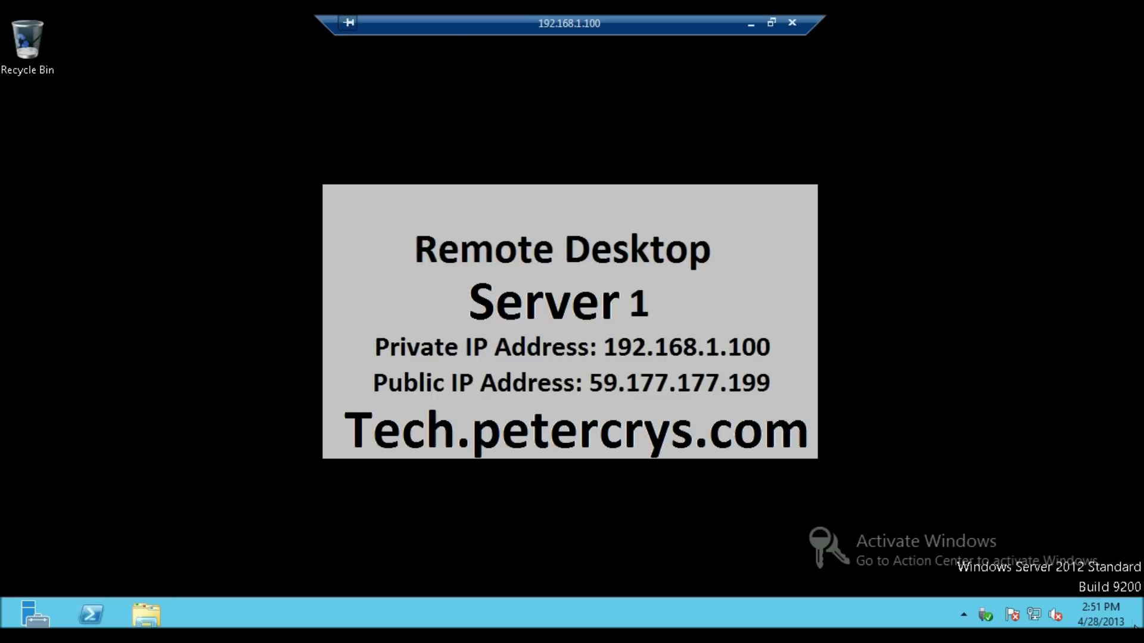
- Sign the Administrator account out of the remote Server 1 session
key("super")
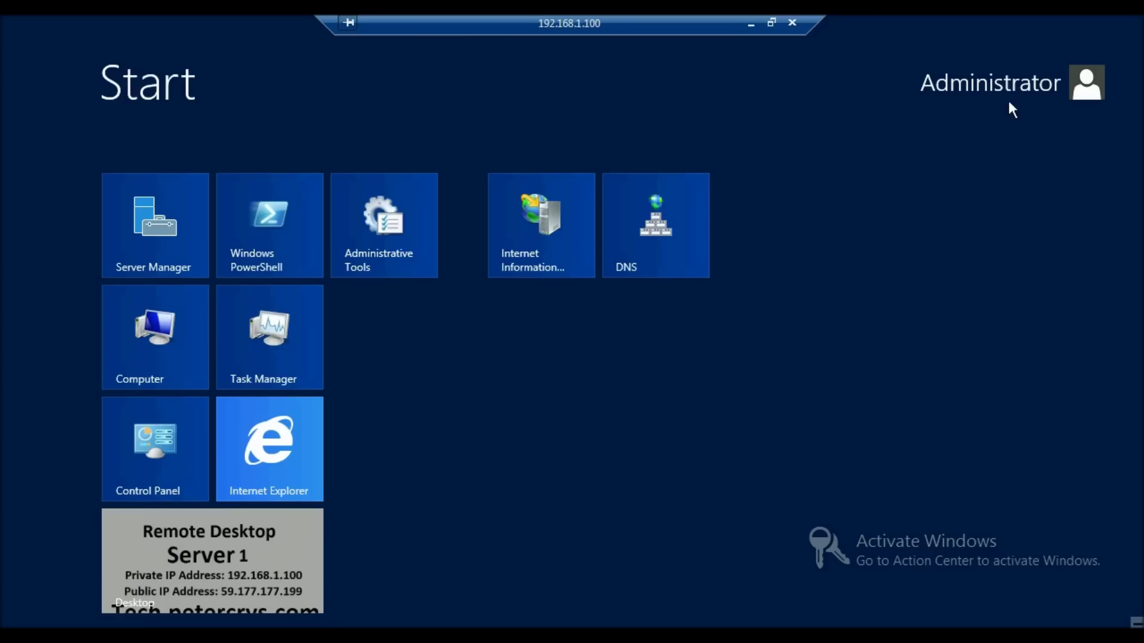
left_click(995, 84)
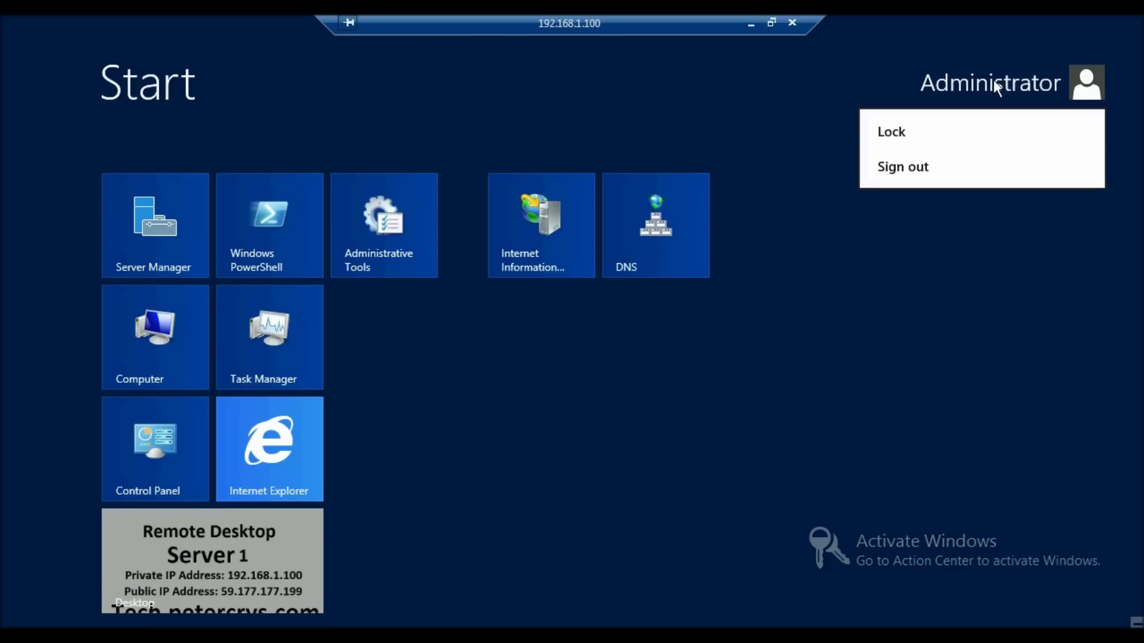
left_click(910, 171)
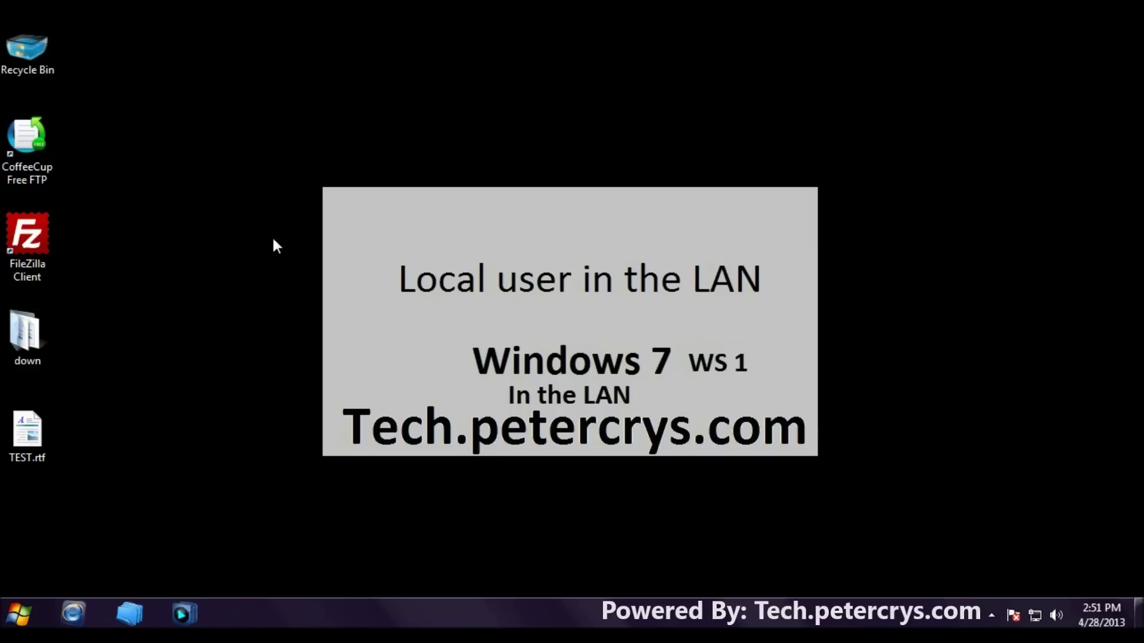
- Launch FileZilla and connect to FTP host 192.168.1.101 as ftpuser with the account password
left_click(34, 236)
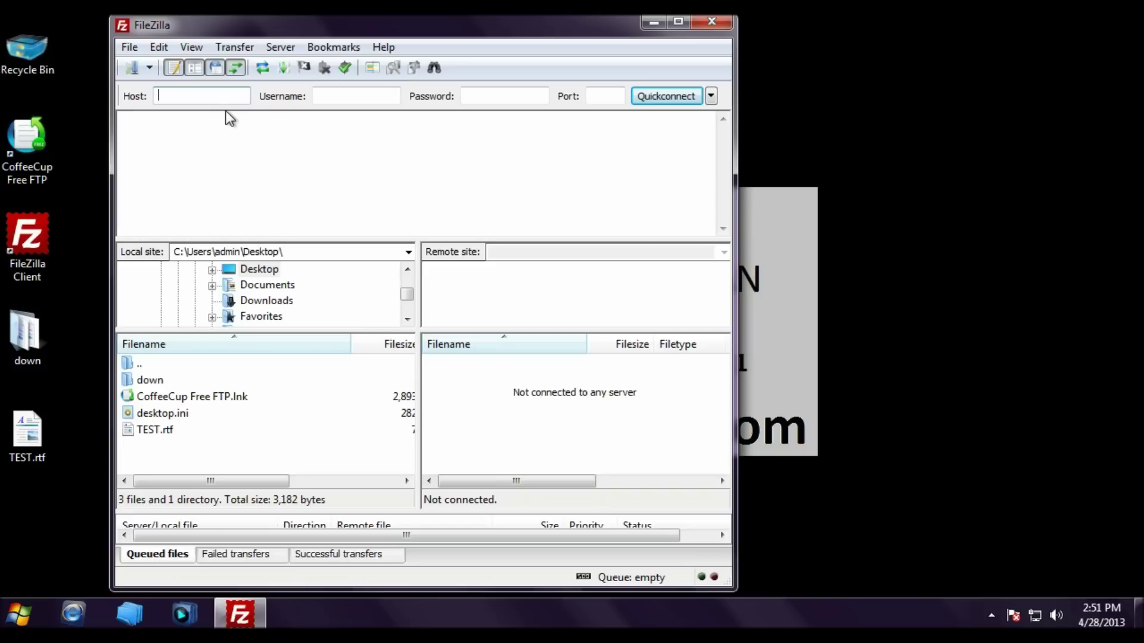
type("192.168.1.101")
left_click(334, 99)
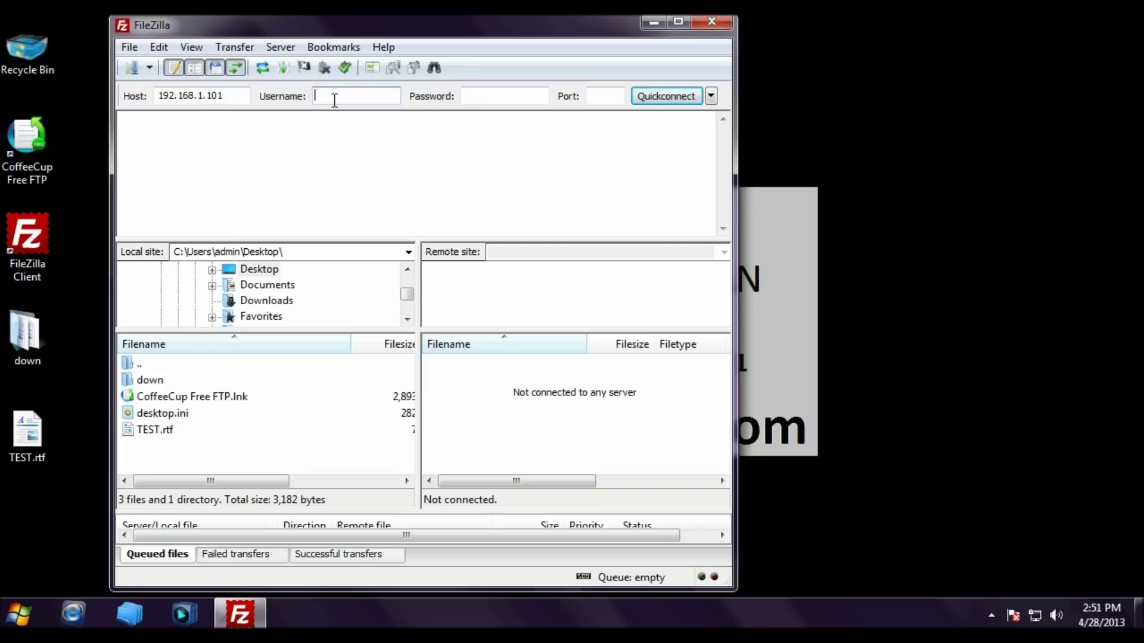
key("ctrl+v")
left_click(493, 99)
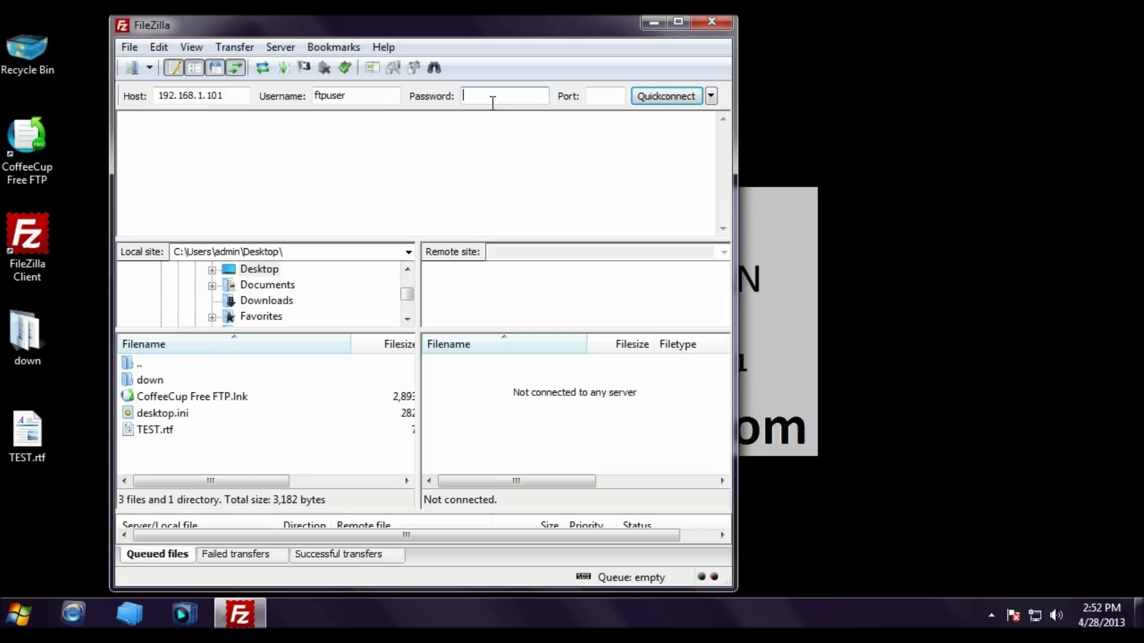
key("ctrl+v")
left_click(666, 97)
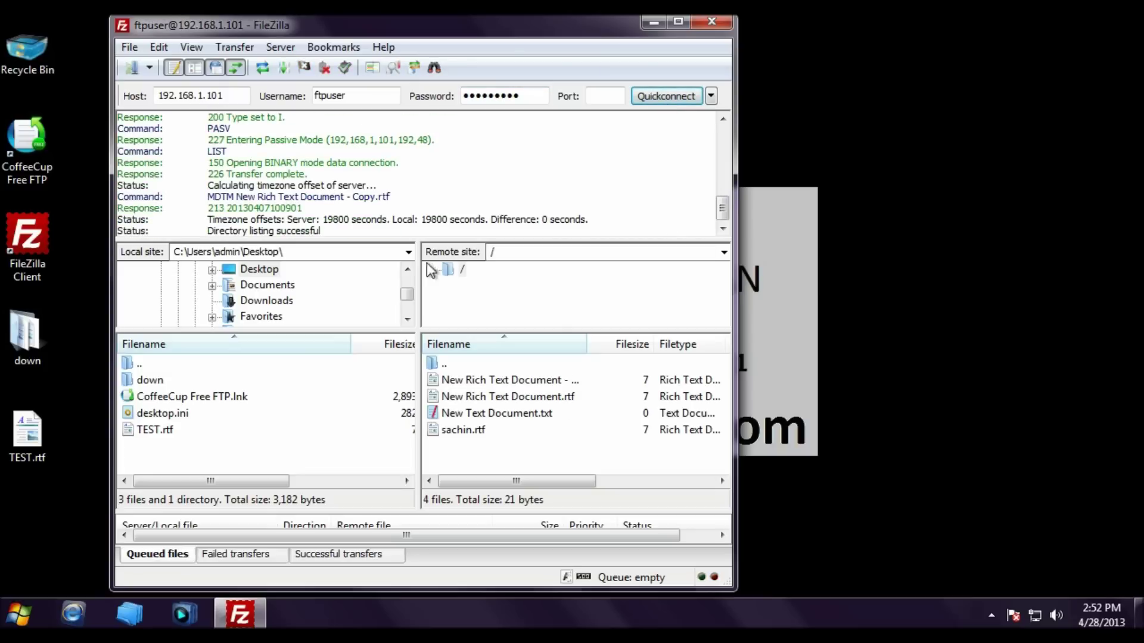
- Check the latest status lines in the FTP log and examine the files listed on the remote site
left_click_drag(209, 220, 350, 234)
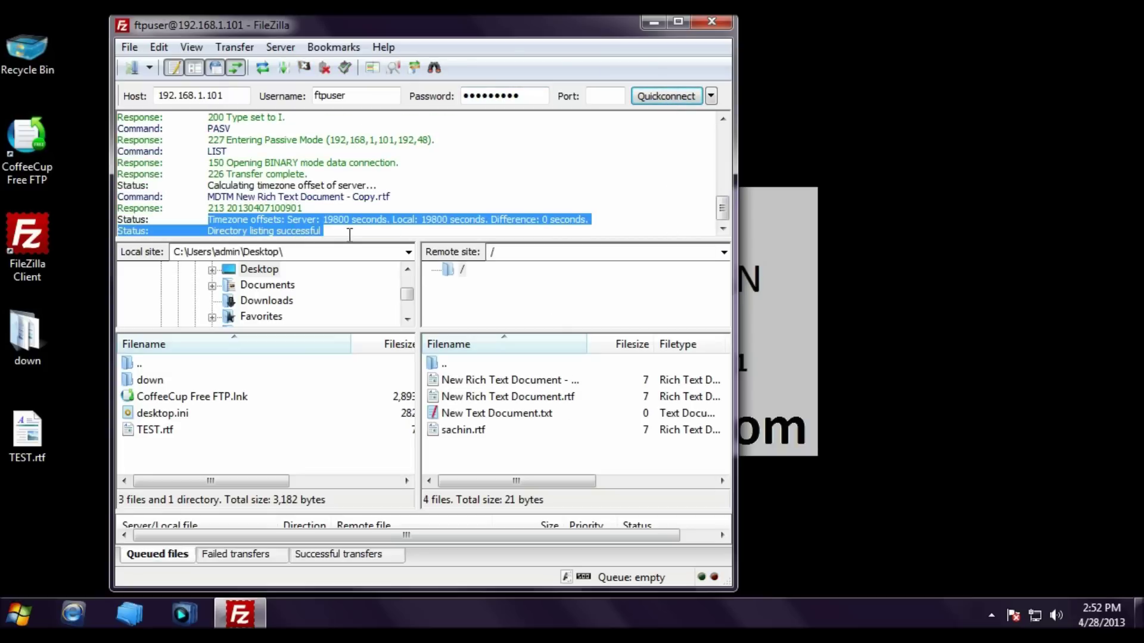
left_click(374, 231)
left_click(448, 382)
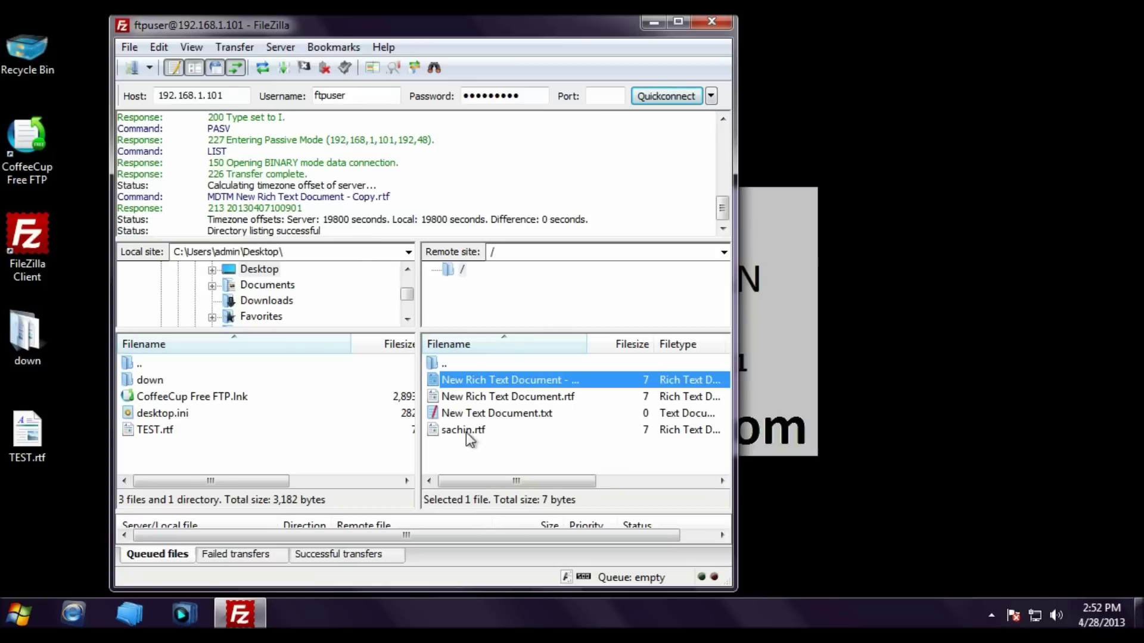
left_click(503, 431)
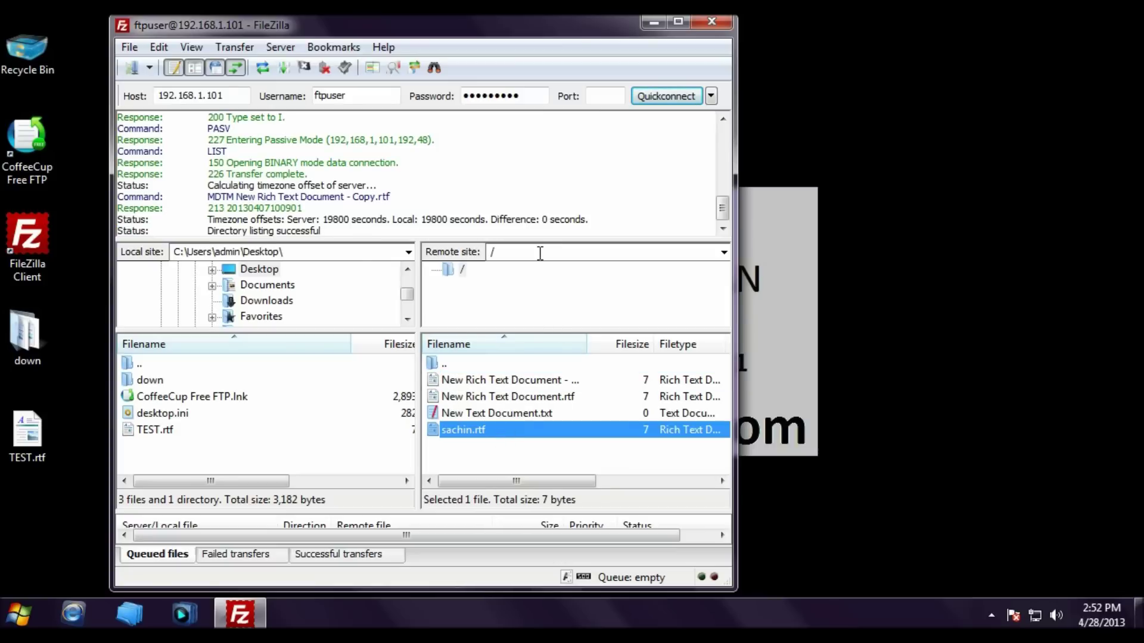
- Disconnect from the FTP server and close FileZilla
left_click(711, 98)
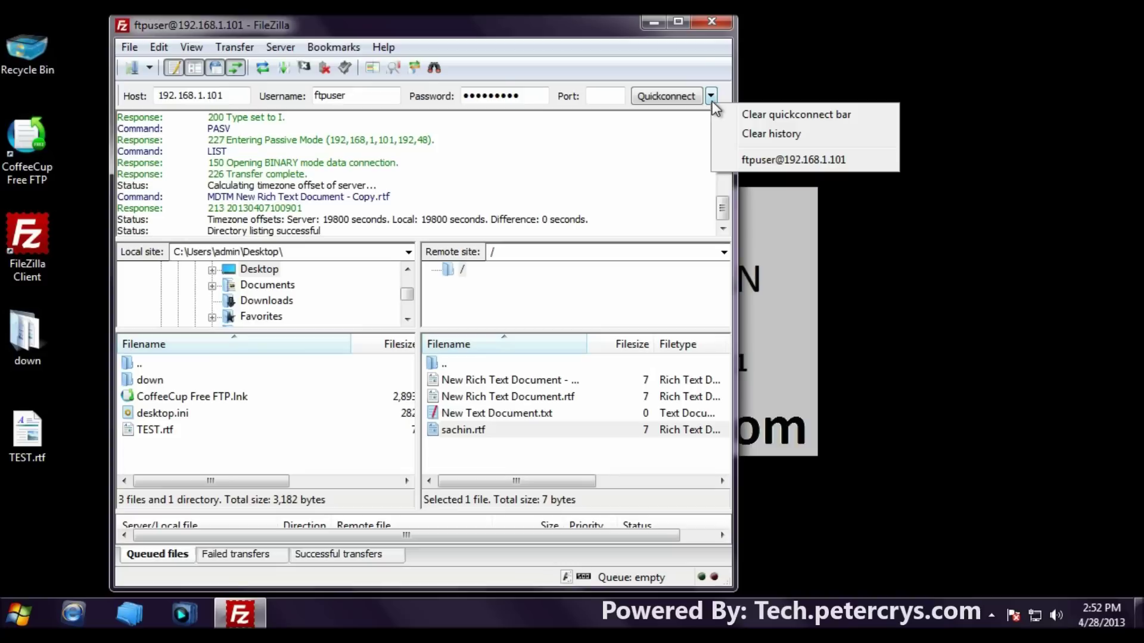
left_click(728, 49)
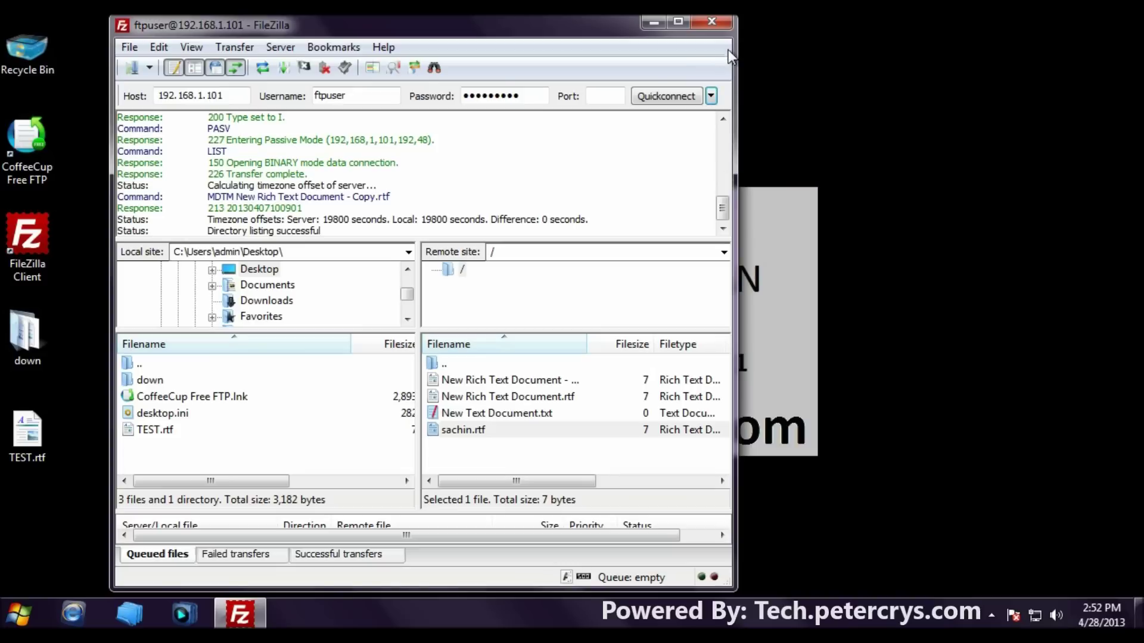
left_click(304, 69)
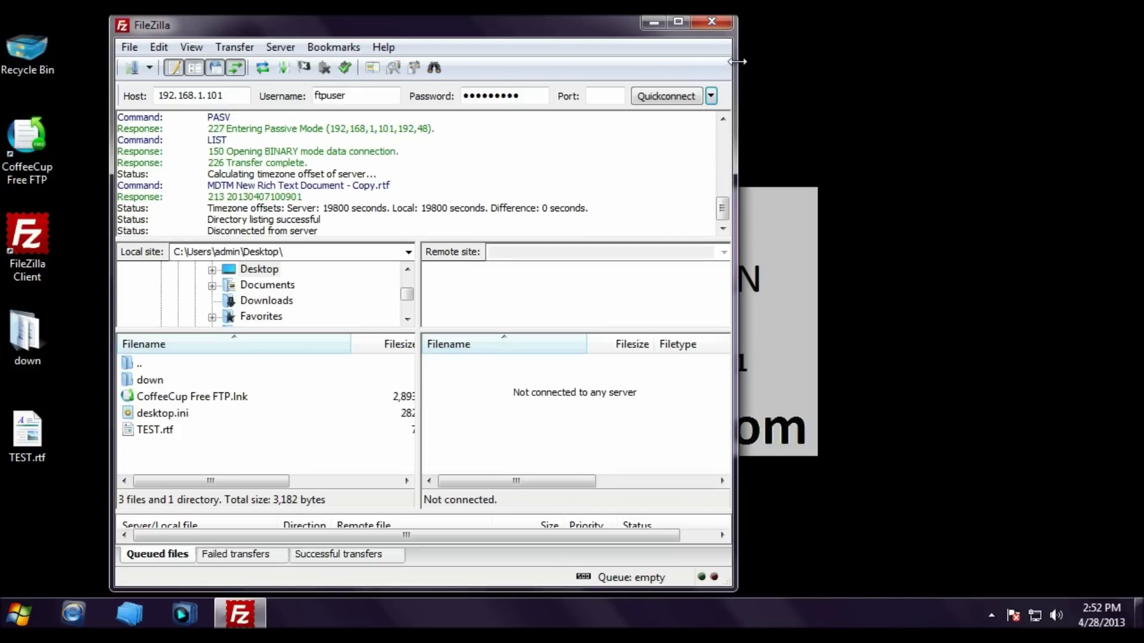
left_click(713, 24)
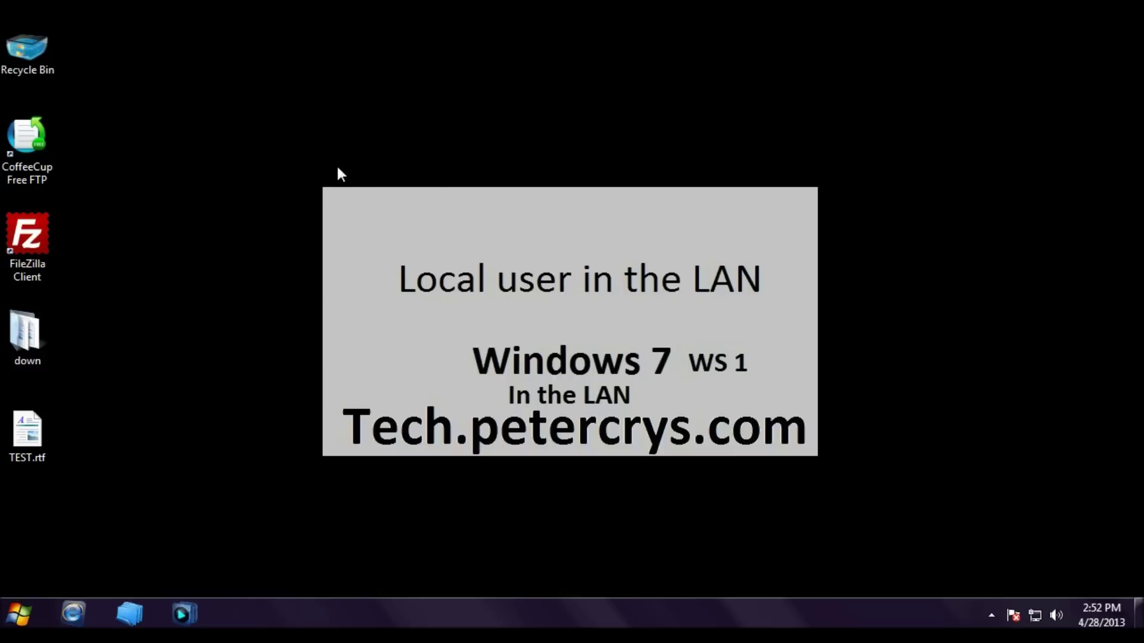
- Open the website hosted at 192.168.1.102 in Internet Explorer
left_click(73, 614)
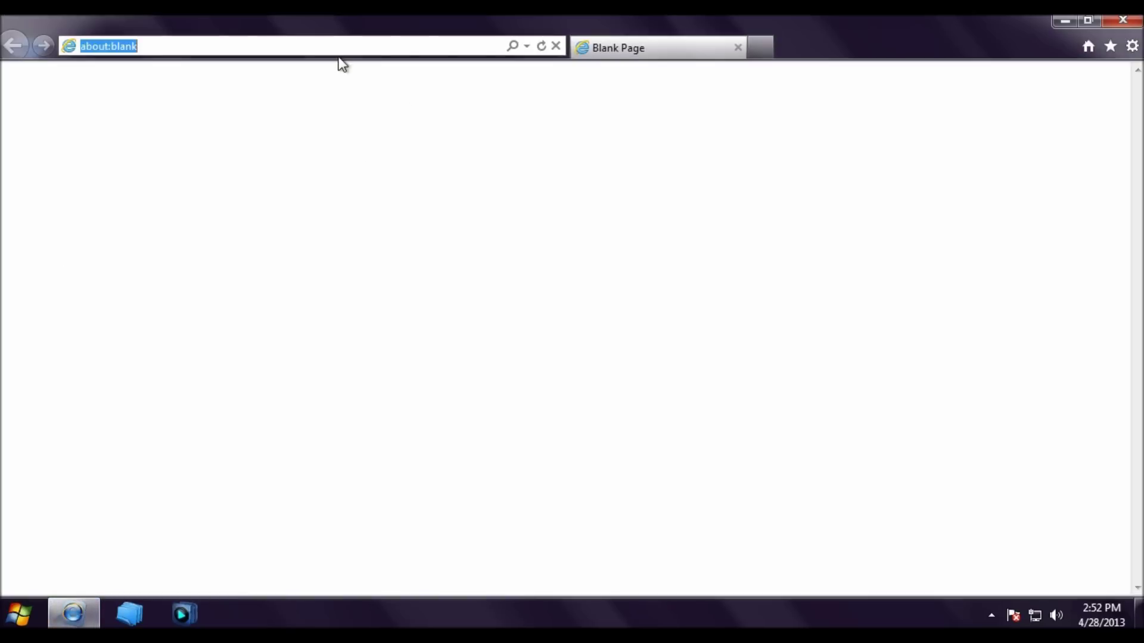
type("192.168.1.")
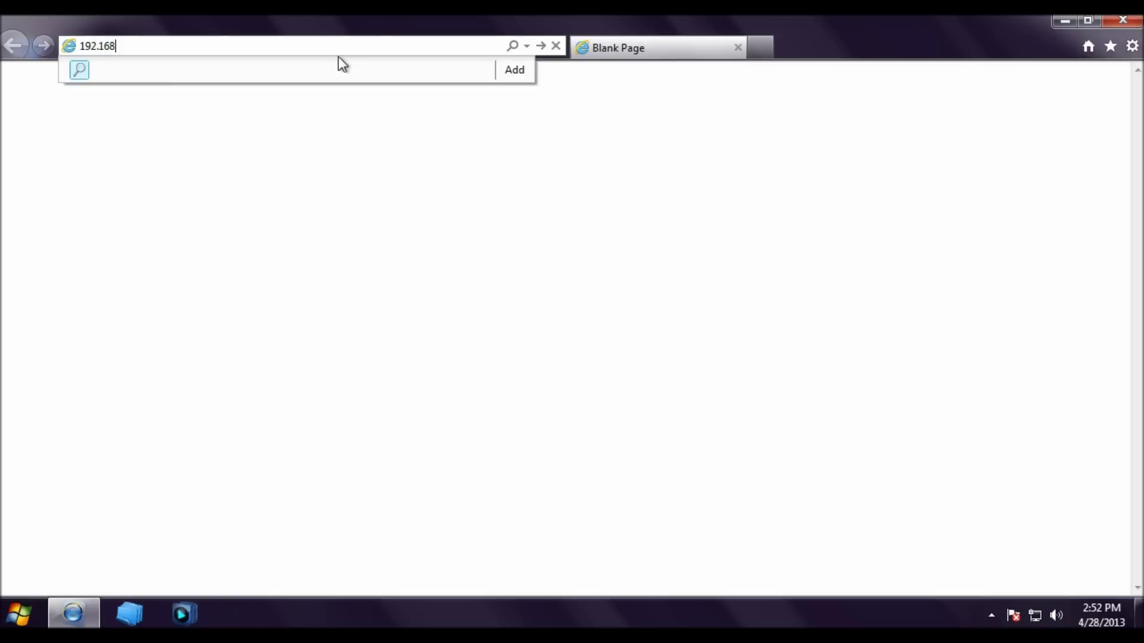
type("102")
key("Return")
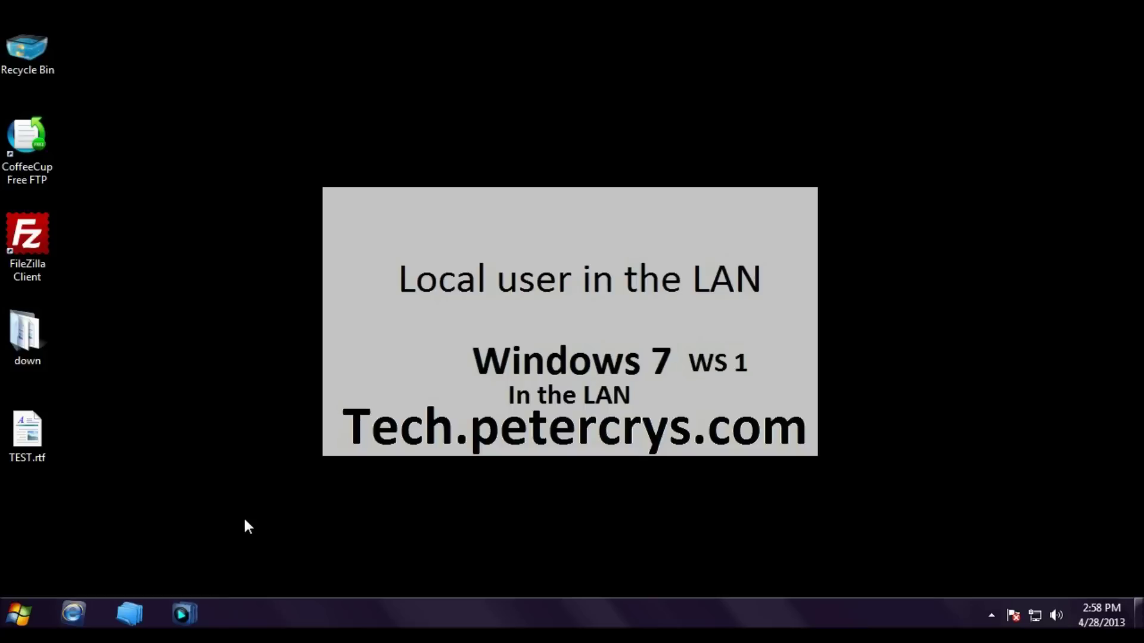
- Start Internet Explorer again and load the D-Link router's configuration page at 192.168.1.1
left_click(73, 616)
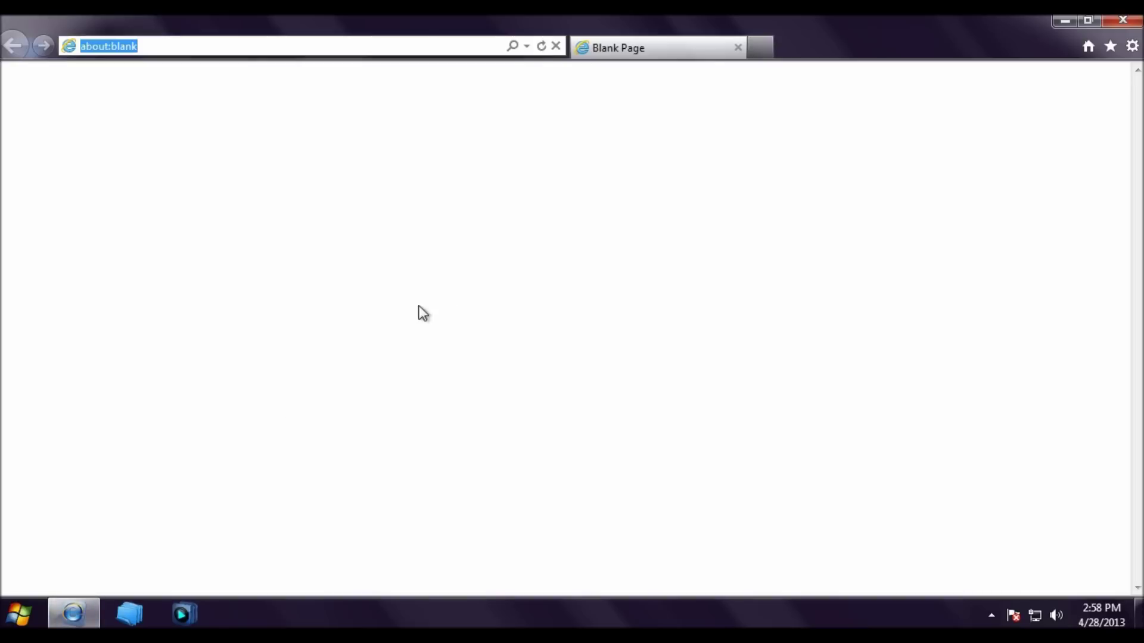
left_click(527, 46)
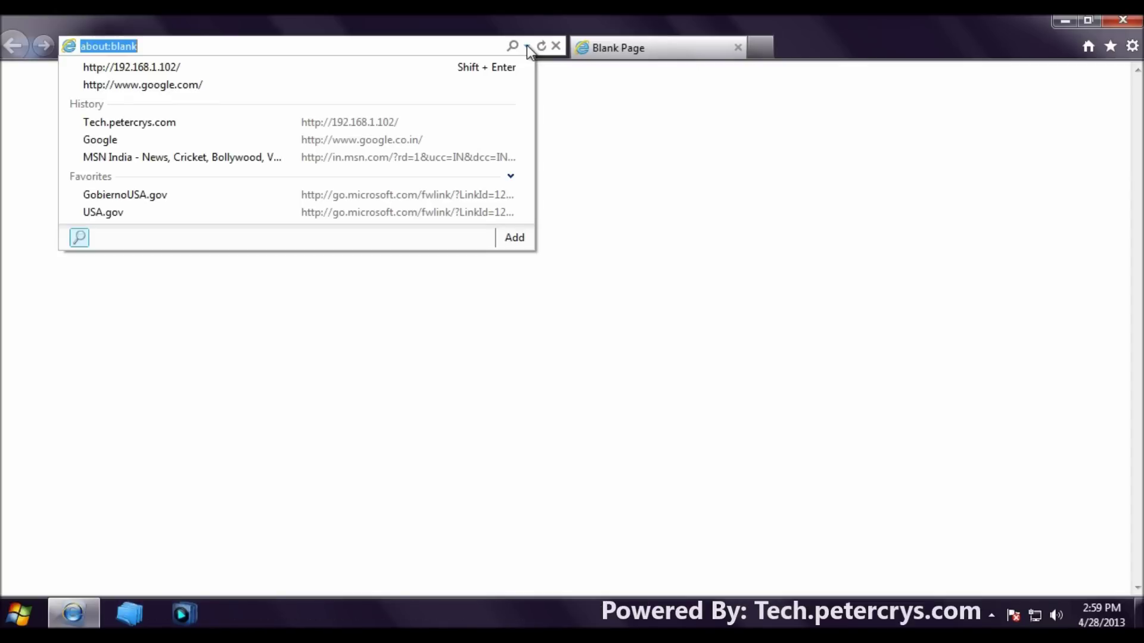
type("192.168.1.1")
key("Delete")
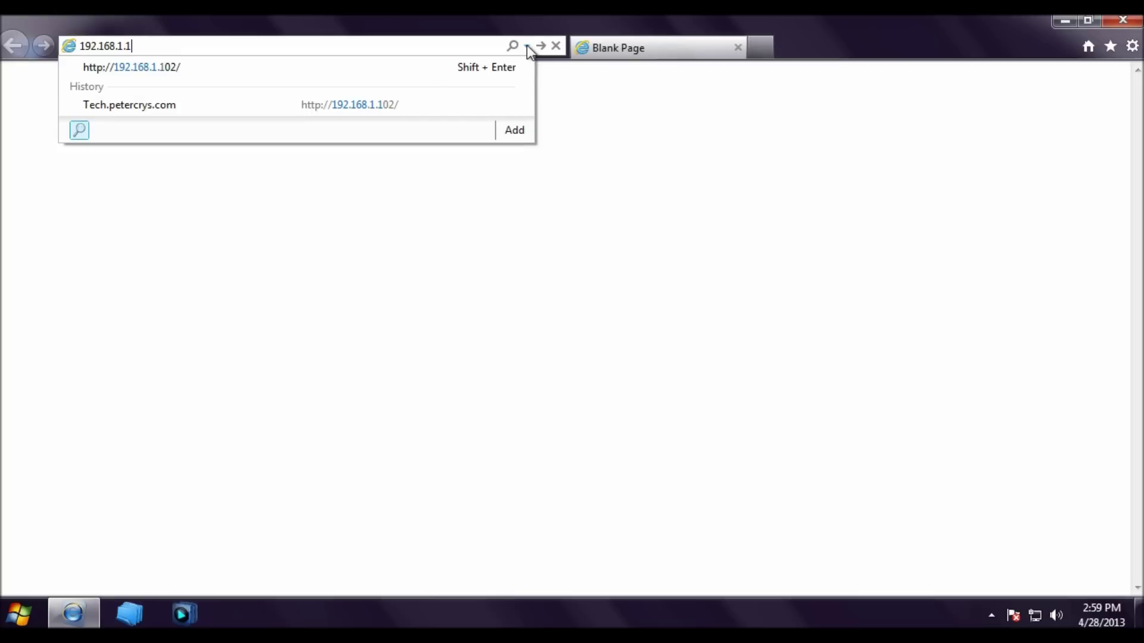
key("Return")
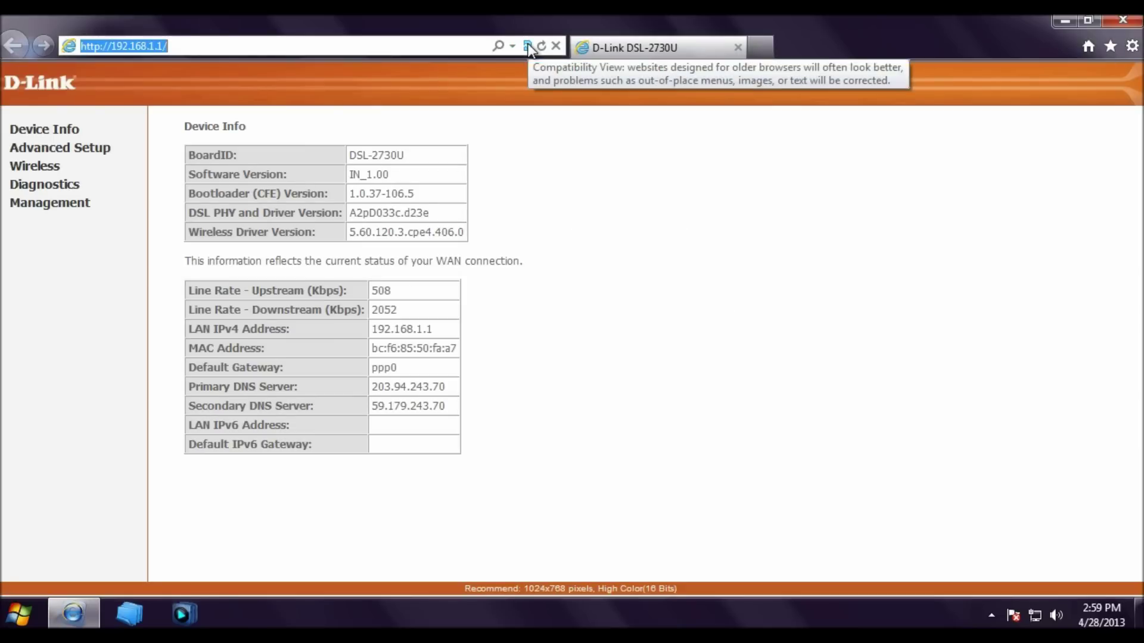
- In the router's advanced setup, view the LAN settings and open the Virtual Servers page under NAT
left_click(705, 312)
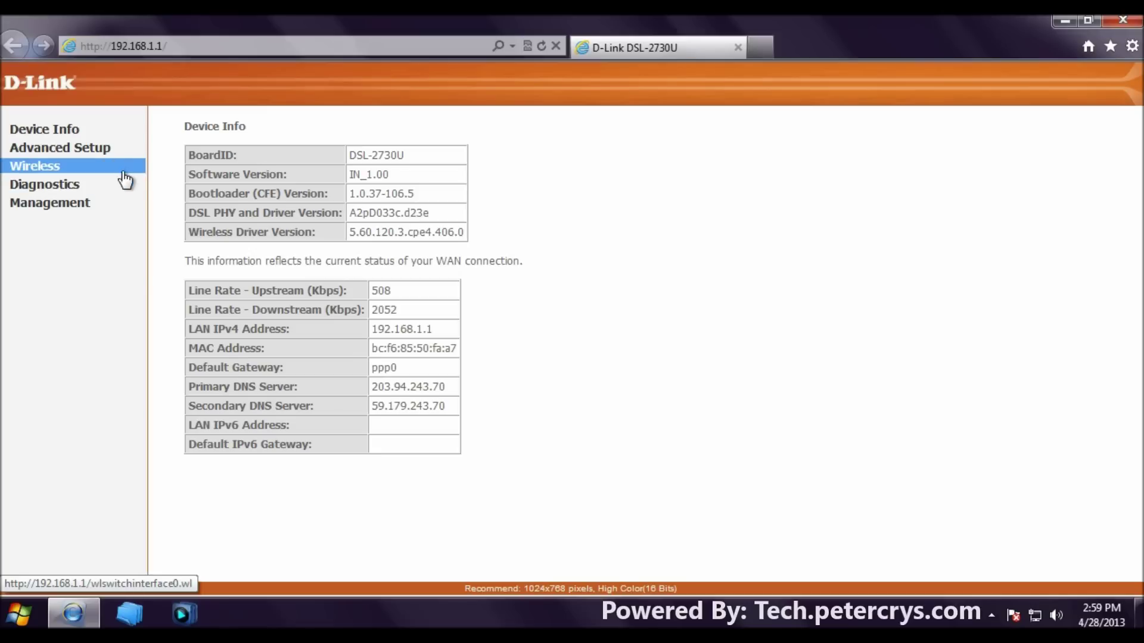
left_click(71, 156)
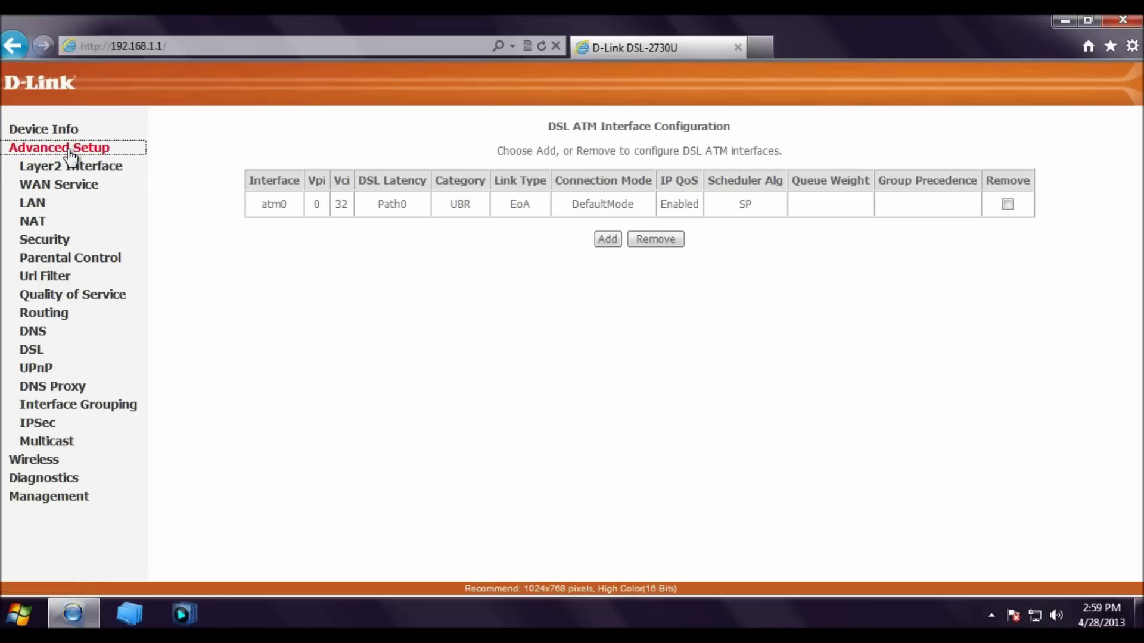
left_click(39, 205)
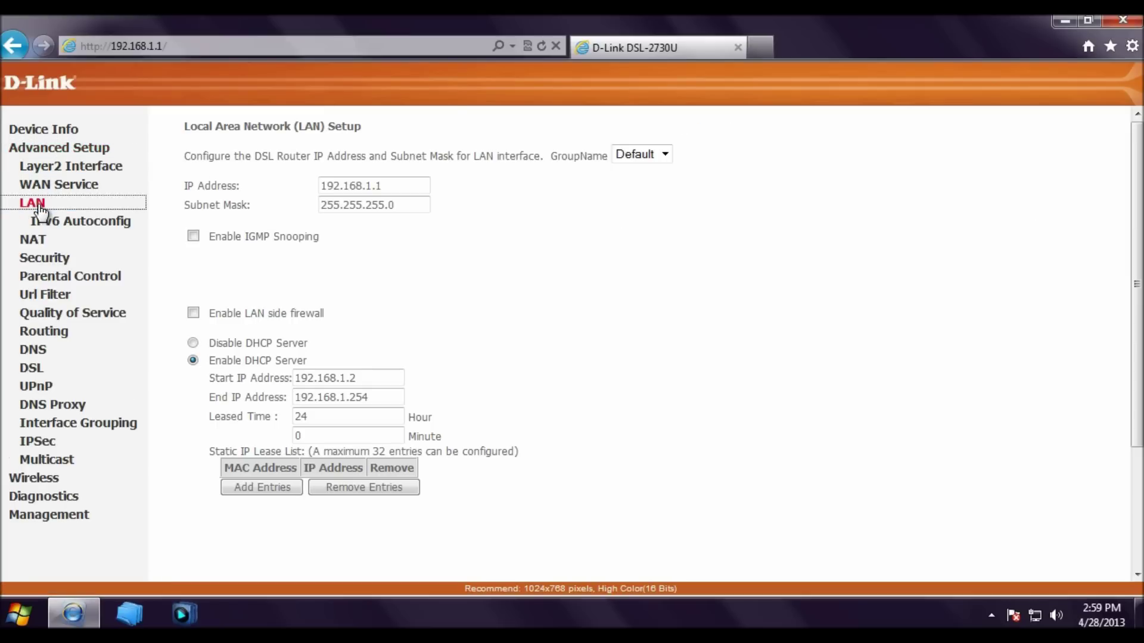
left_click(36, 239)
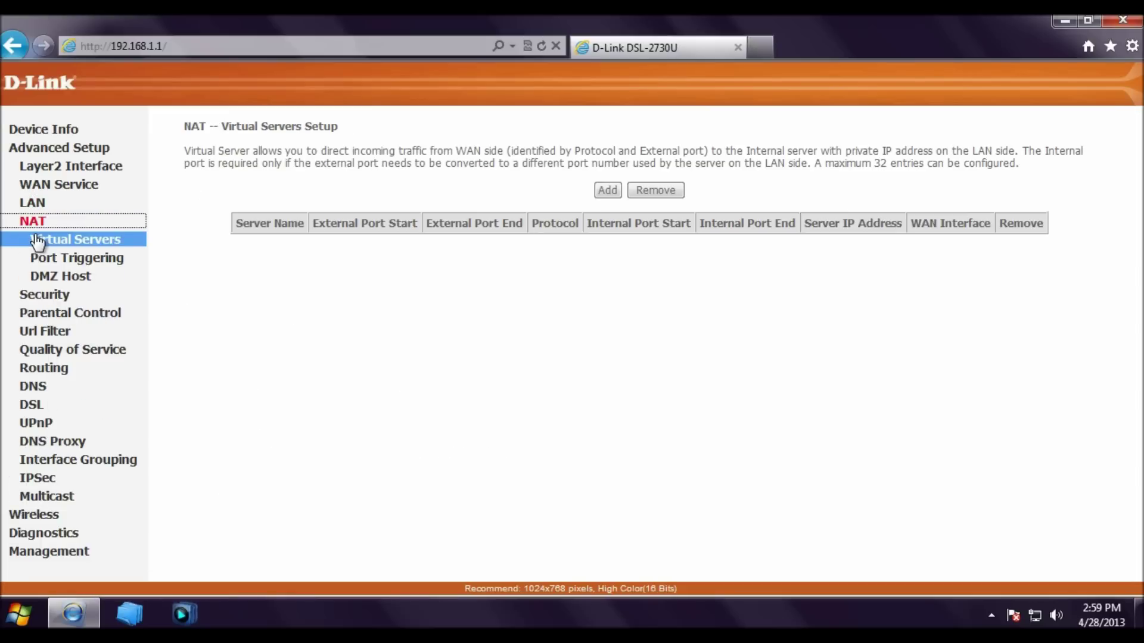
left_click(90, 244)
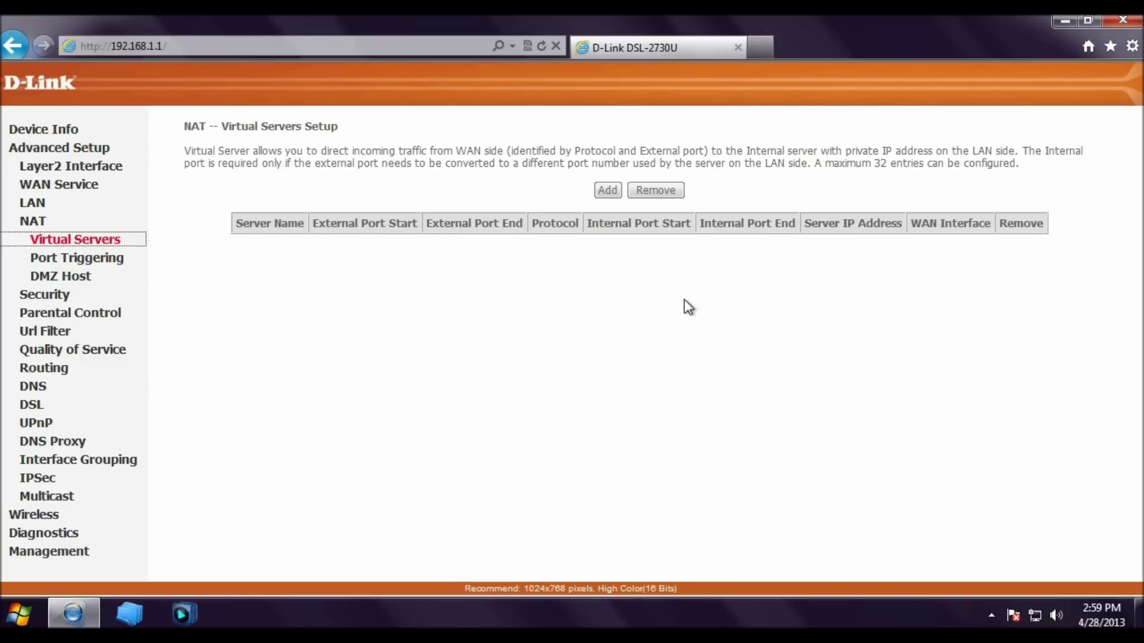
- Add a virtual server entry with the custom service name RDP and server IP address 192.168.1.100
left_click(607, 190)
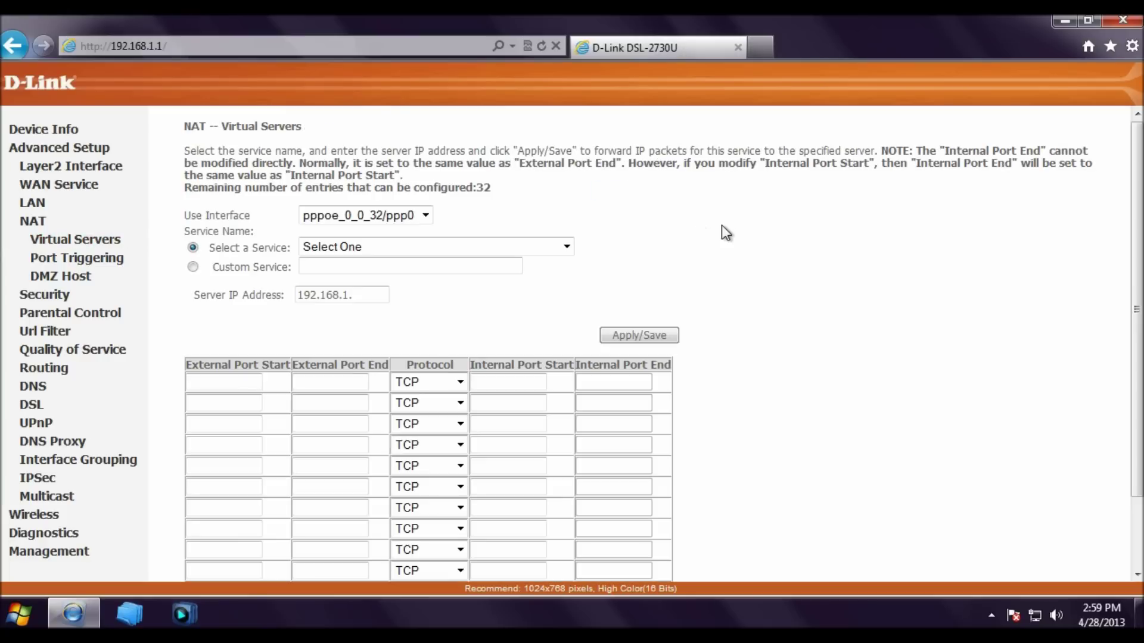
scroll(721, 225, "down", 1)
left_click(193, 196)
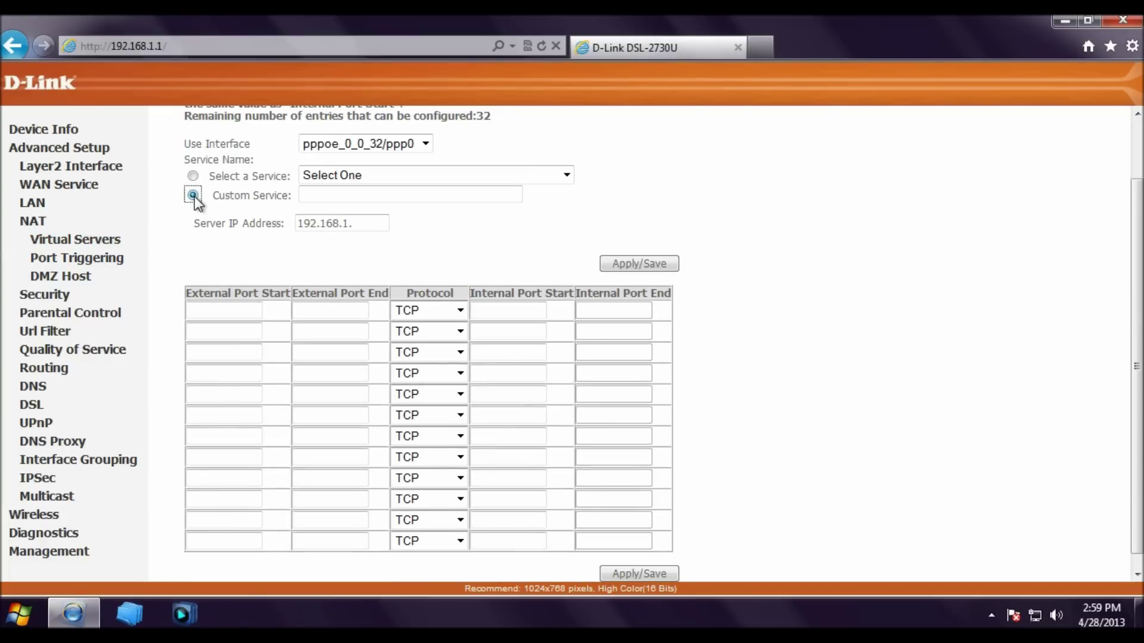
left_click(350, 195)
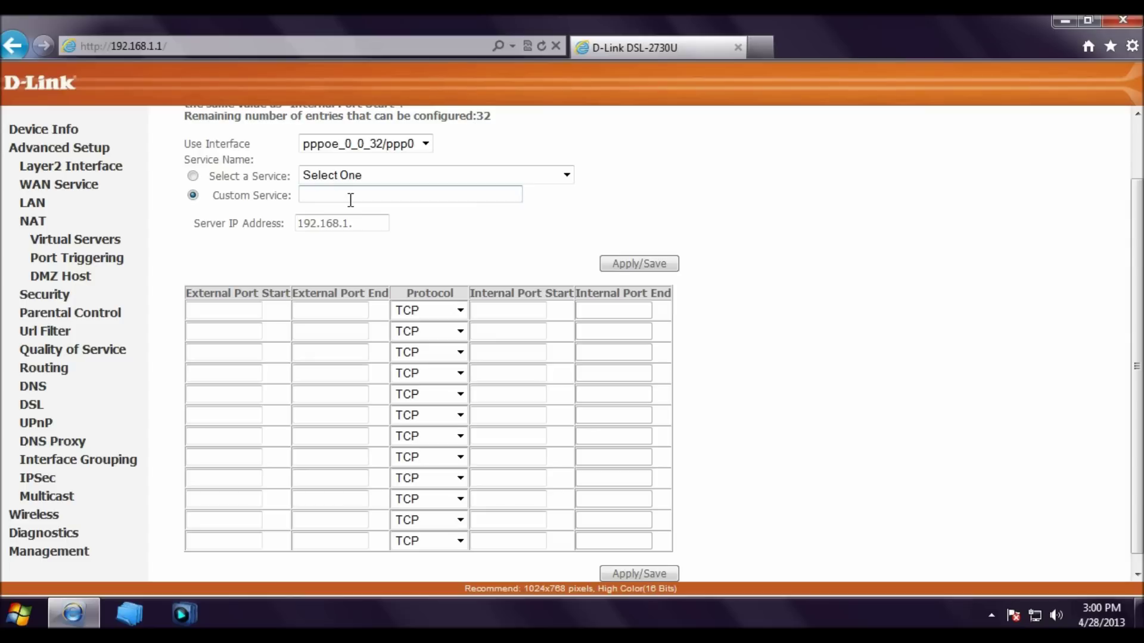
type("RP")
type("P")
left_click(370, 223)
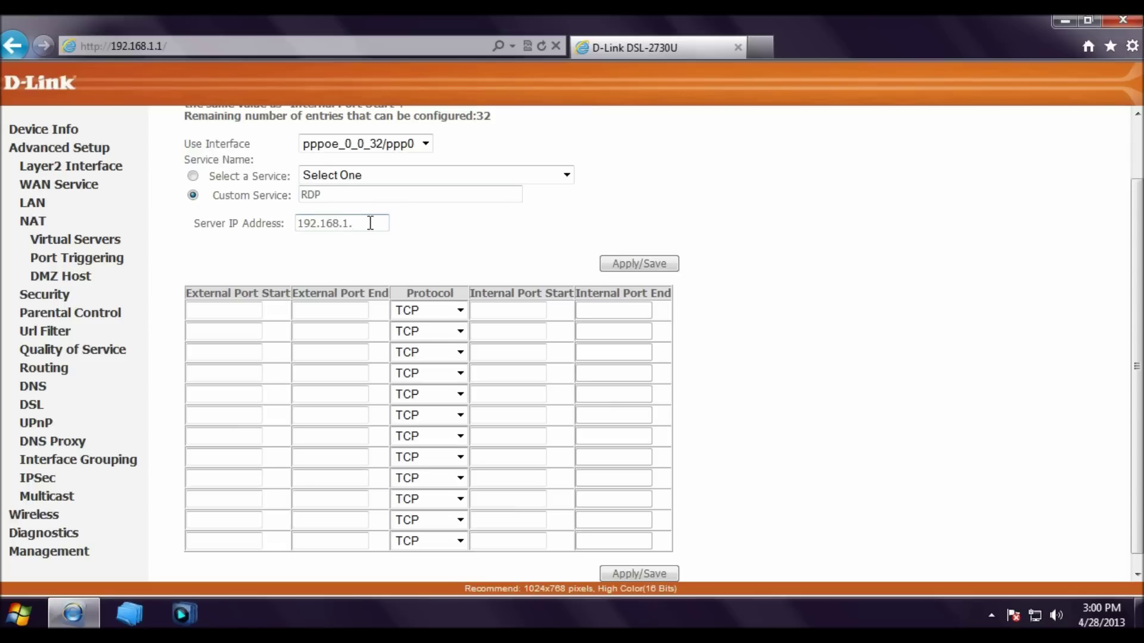
type("100")
- Set the RDP entry's external start and end ports to 3389 over TCP and save the entry
left_click(206, 310)
type("3389")
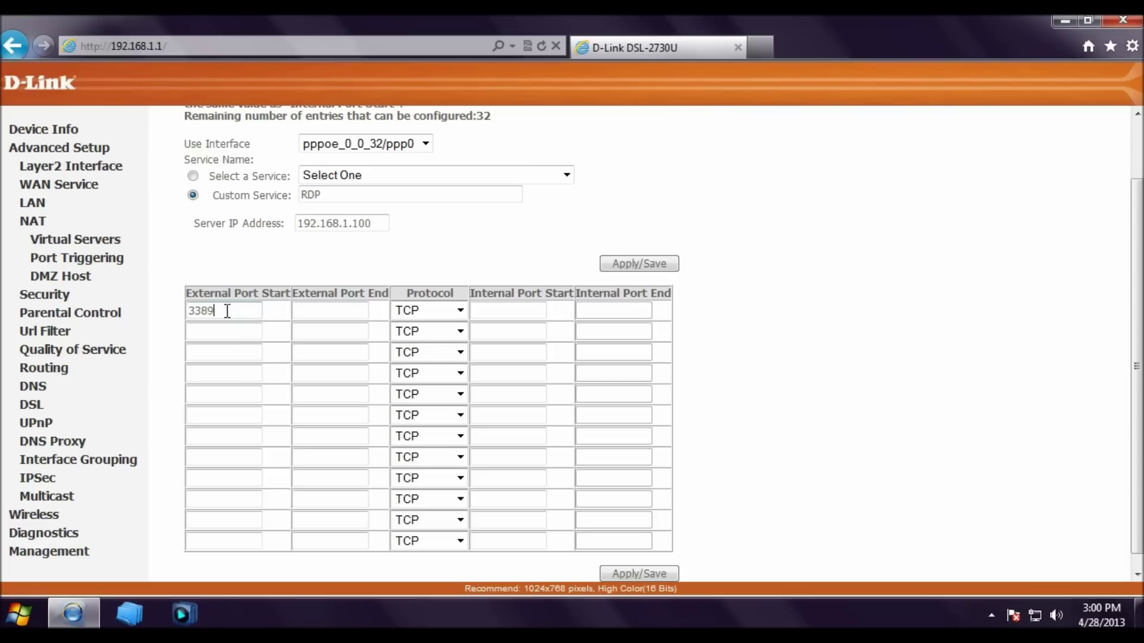
left_click_drag(227, 310, 116, 316)
key("ctrl+c")
left_click(331, 311)
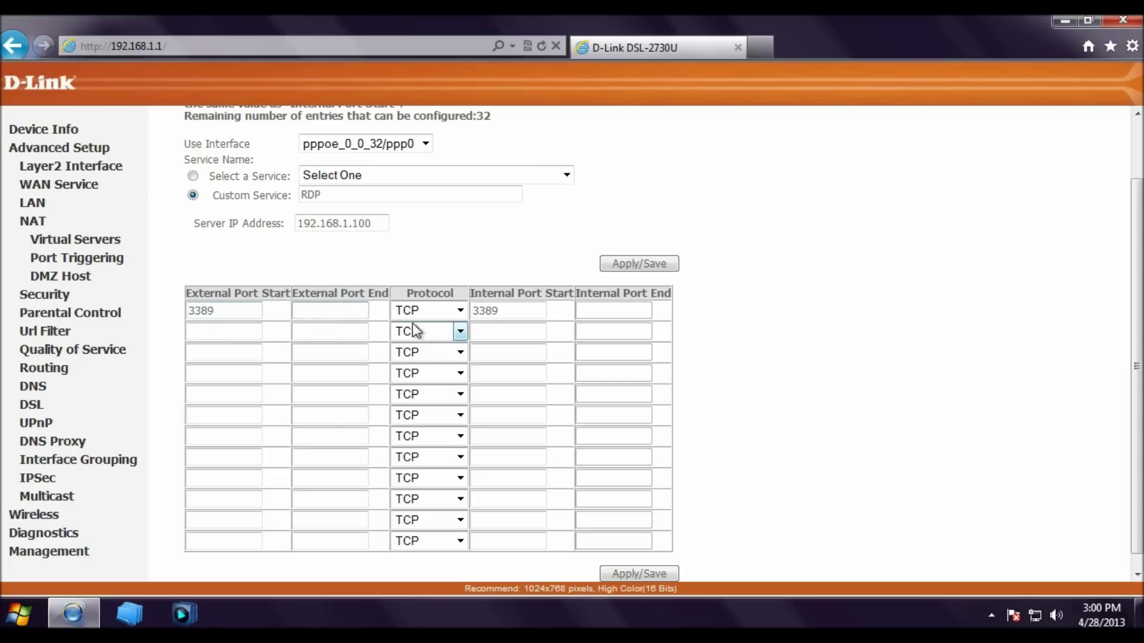
key("ctrl+v")
left_click(617, 316)
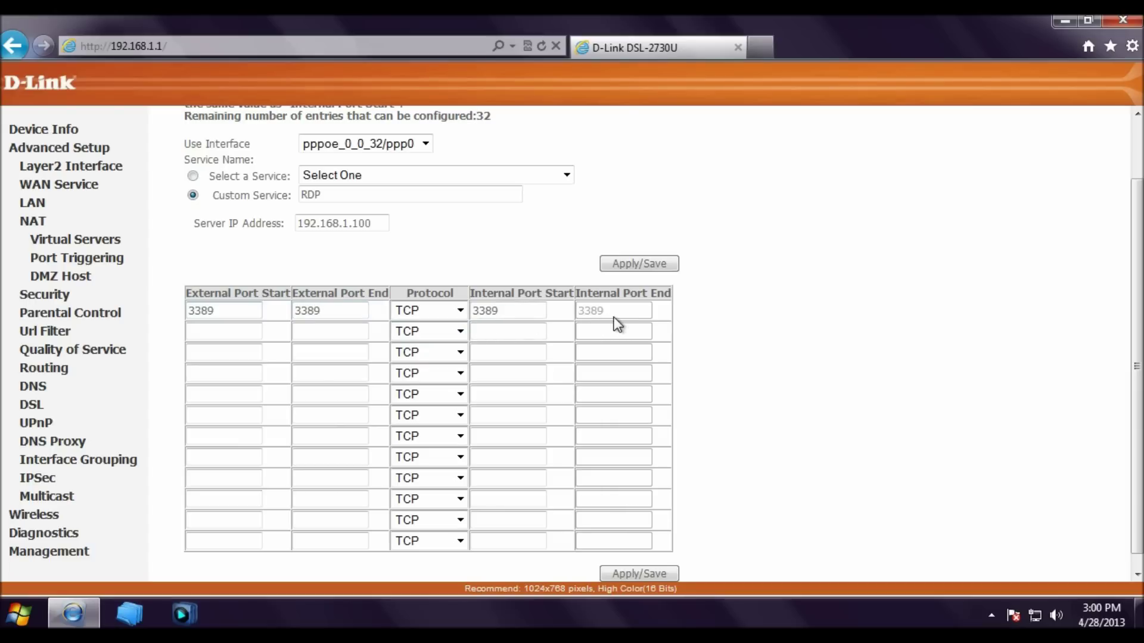
scroll(793, 290, "up", 1)
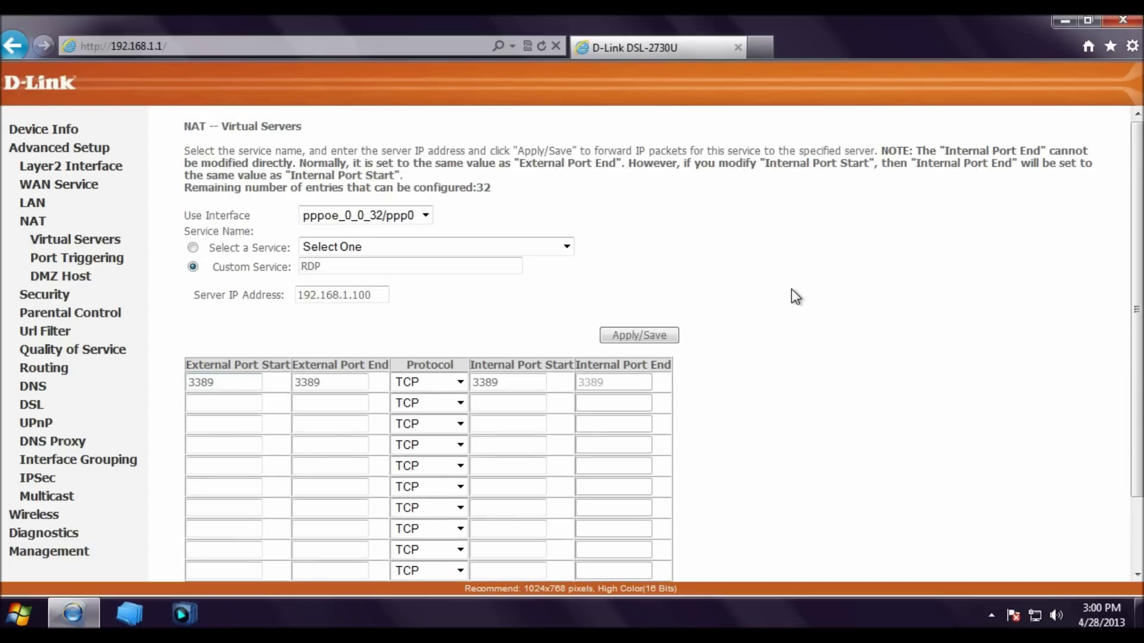
scroll(791, 289, "down", 2)
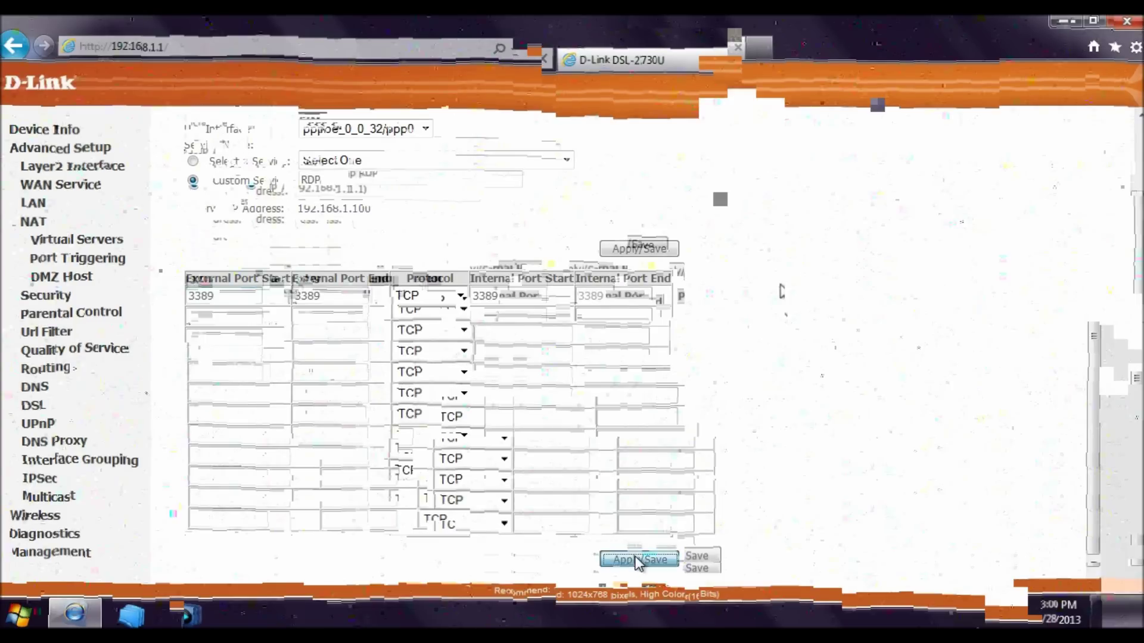
left_click(697, 561)
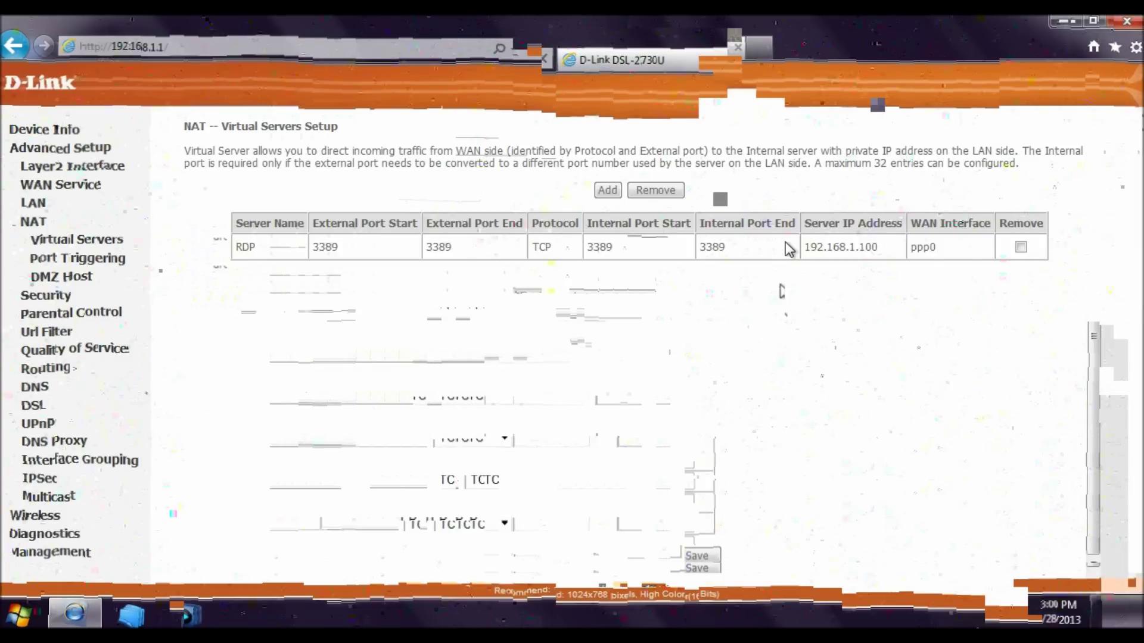
- Start another virtual server entry with the custom service name FTP Server and server IP address 192.168.1.101
left_click(607, 191)
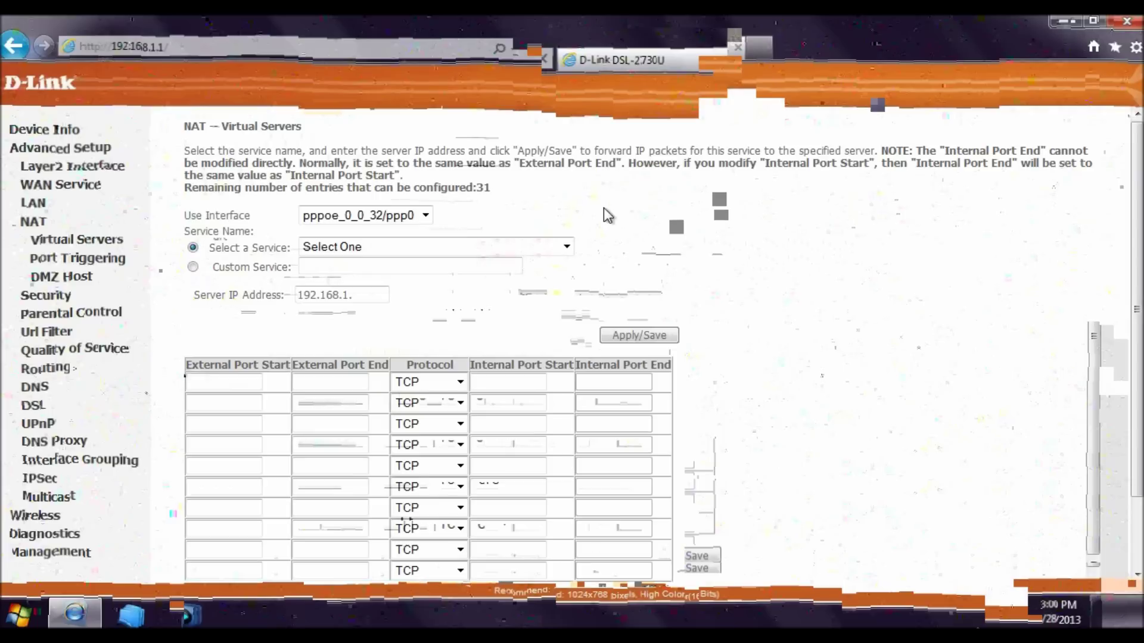
left_click(192, 266)
left_click(323, 266)
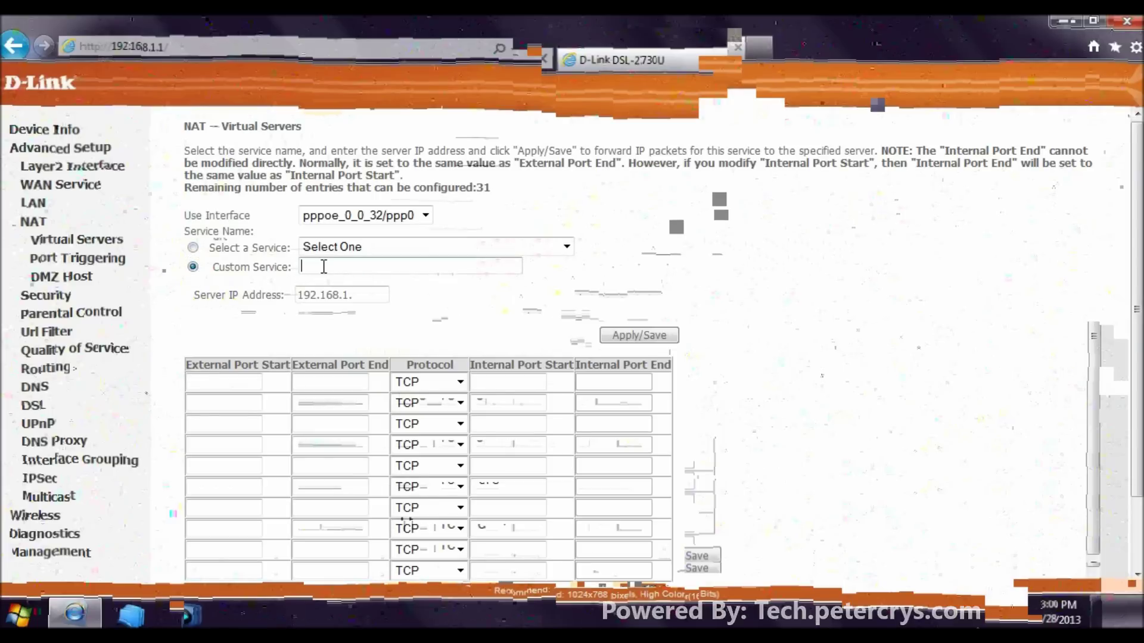
type("FTP Se")
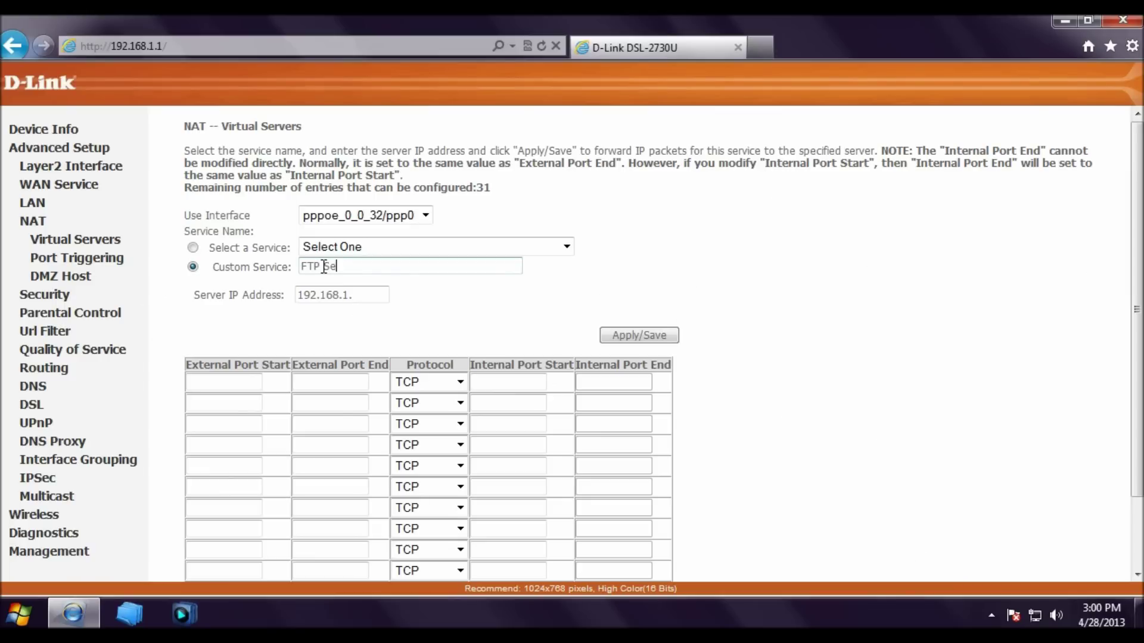
type("rver")
left_click(362, 297)
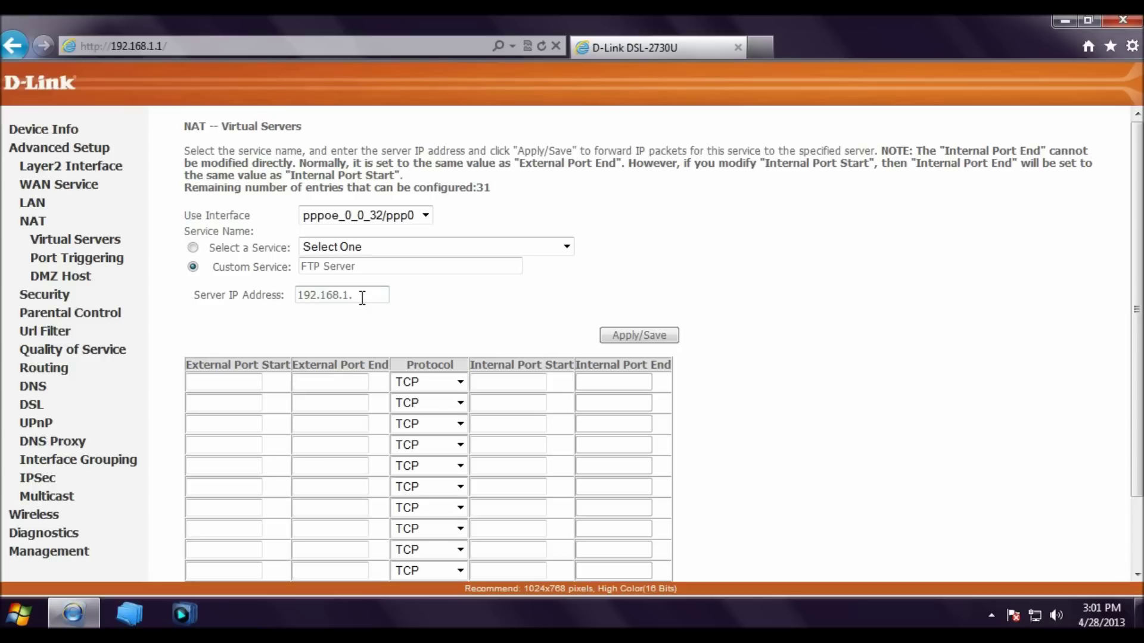
type("101")
- Set the FTP Server entry's external start and end ports to 21, save it and accept the router's port notice
left_click(216, 386)
type("21")
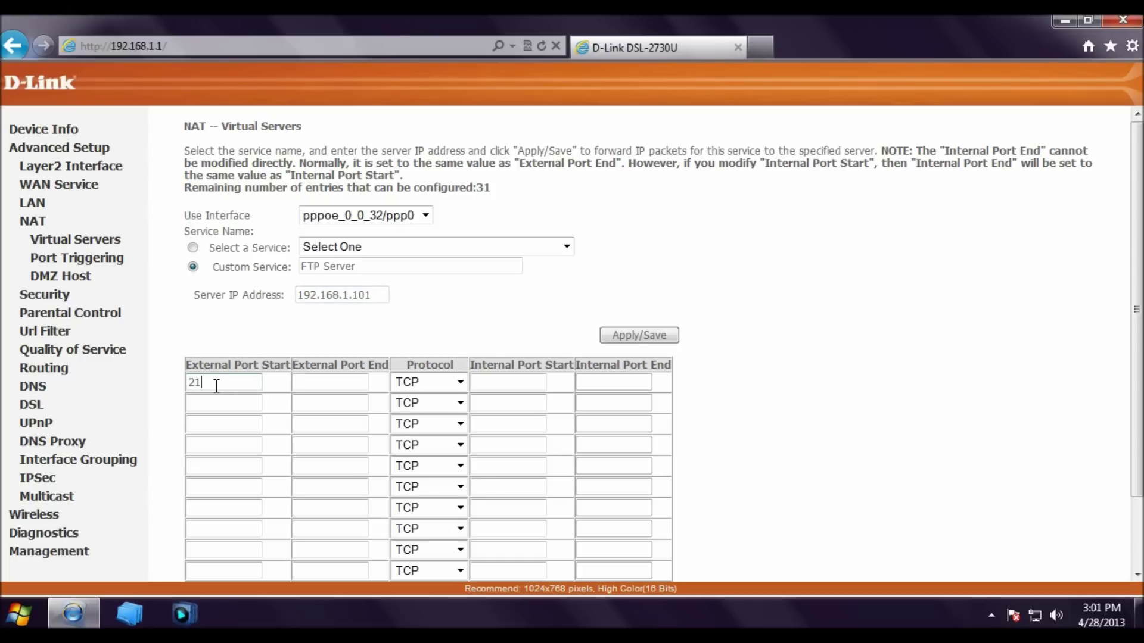
left_click(335, 385)
type("21")
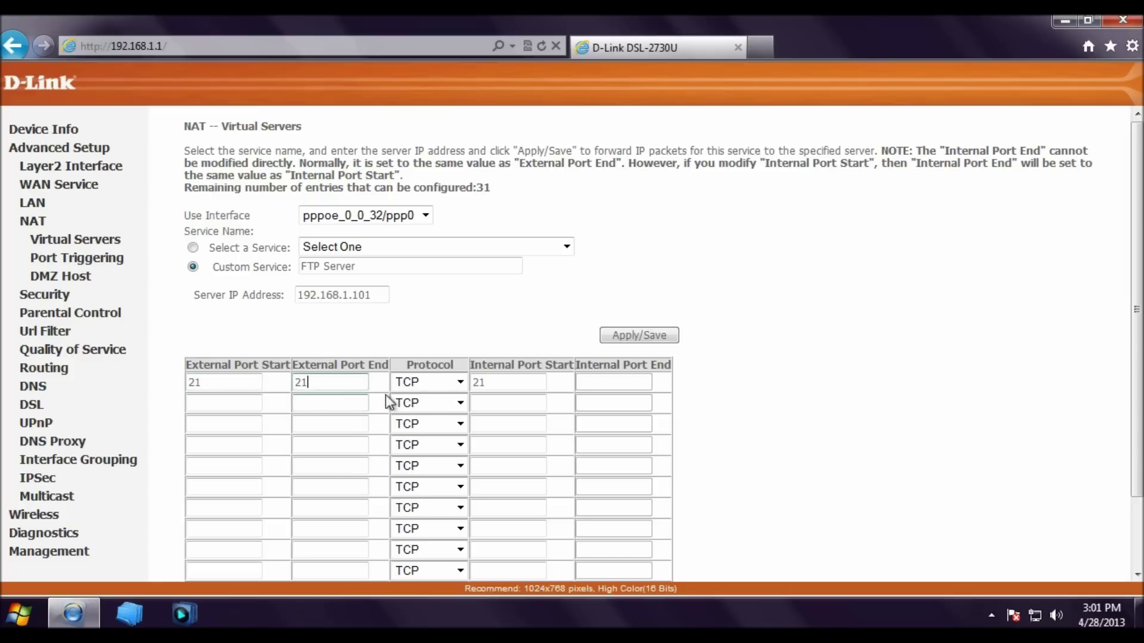
left_click(588, 400)
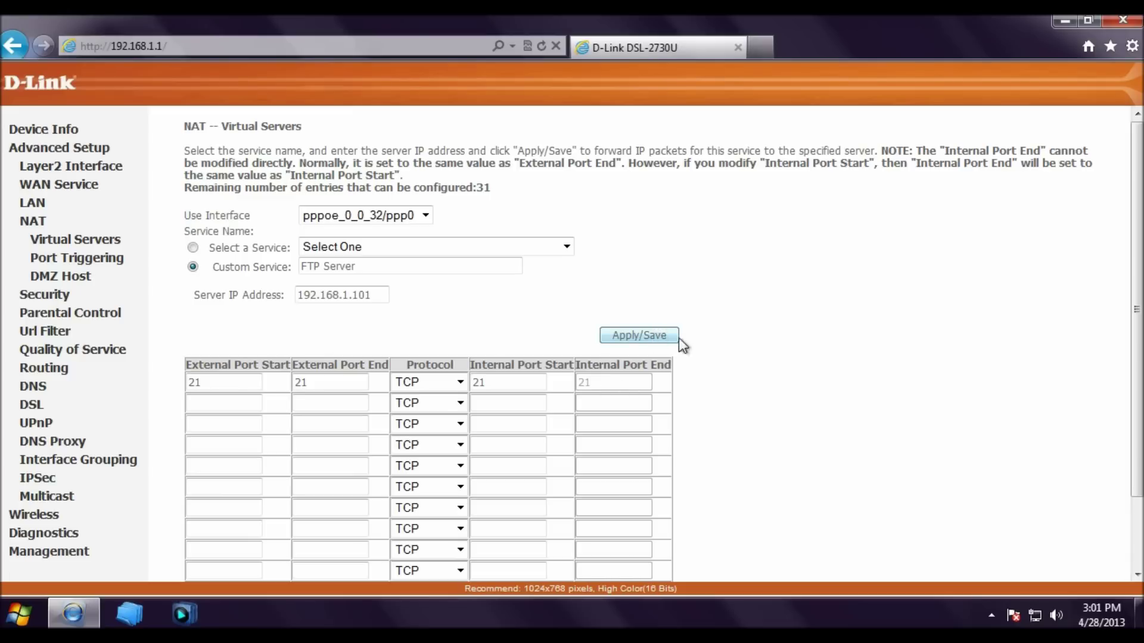
scroll(727, 345, "down", 3)
left_click(645, 563)
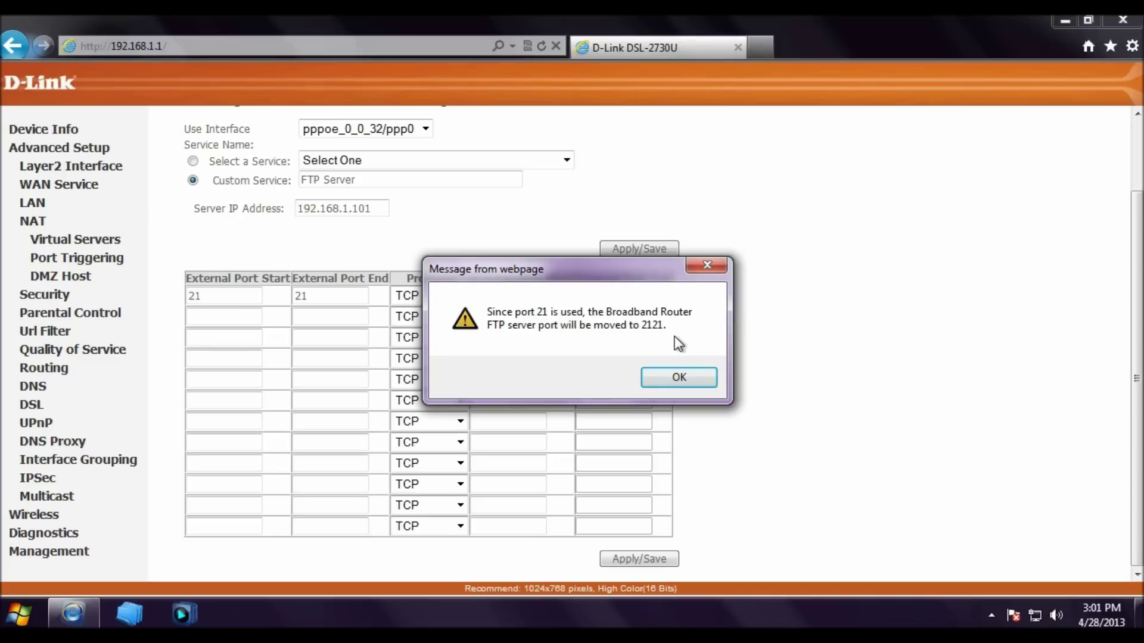
left_click(674, 384)
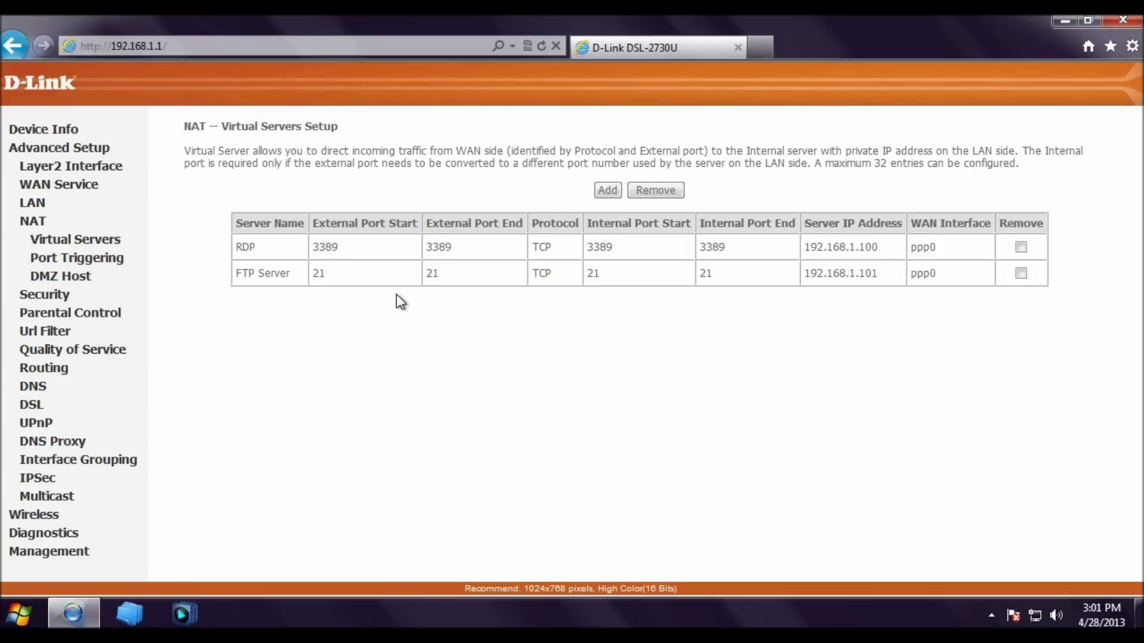
left_click_drag(316, 278, 342, 277)
left_click(408, 314)
- Start a third virtual server entry with the custom service name Web server and server IP address 192.168.1.102
left_click(608, 191)
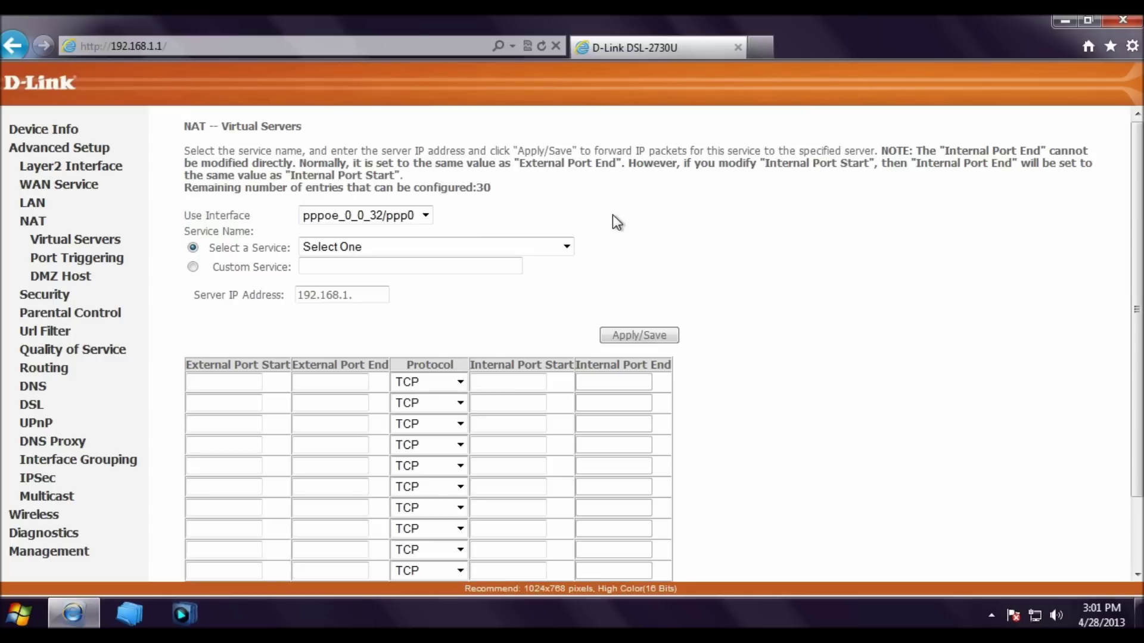
left_click(192, 266)
scroll(197, 275, "down", 2)
left_click(410, 197)
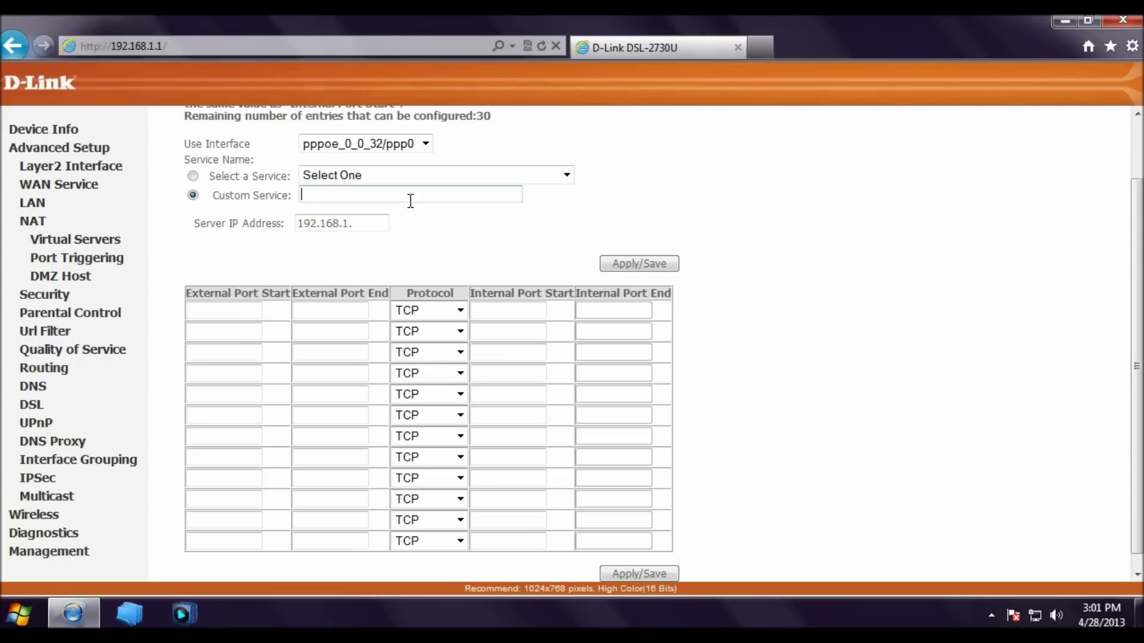
type("Web server")
left_click(377, 223)
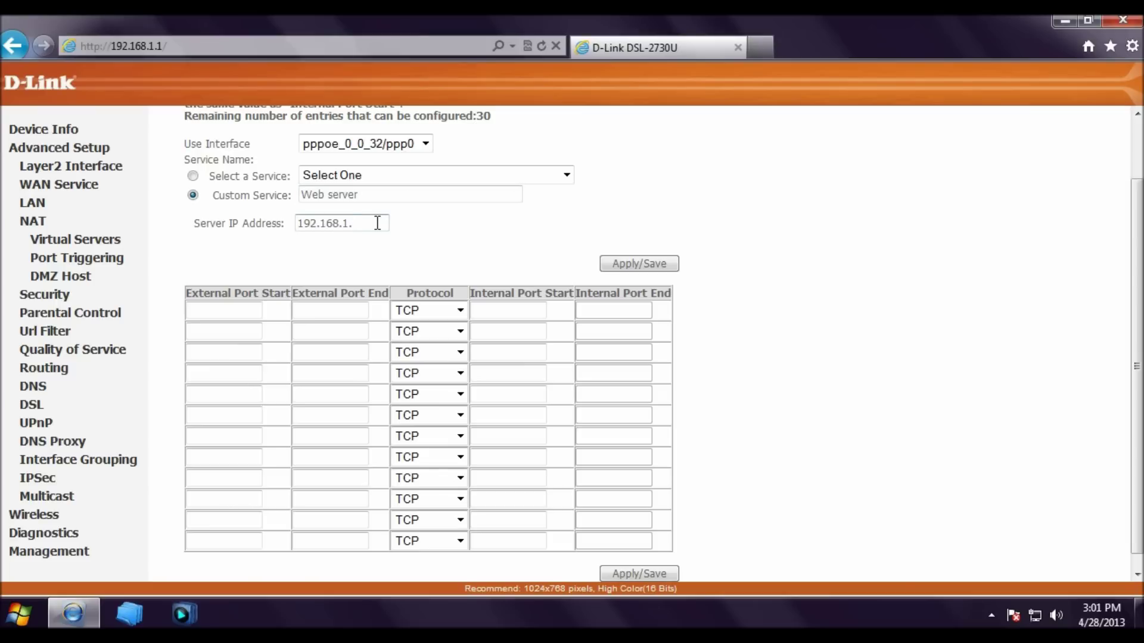
type("102")
- Set the Web server entry's external start and end ports to 80, save it, accept the port notice and close the browser
left_click(230, 311)
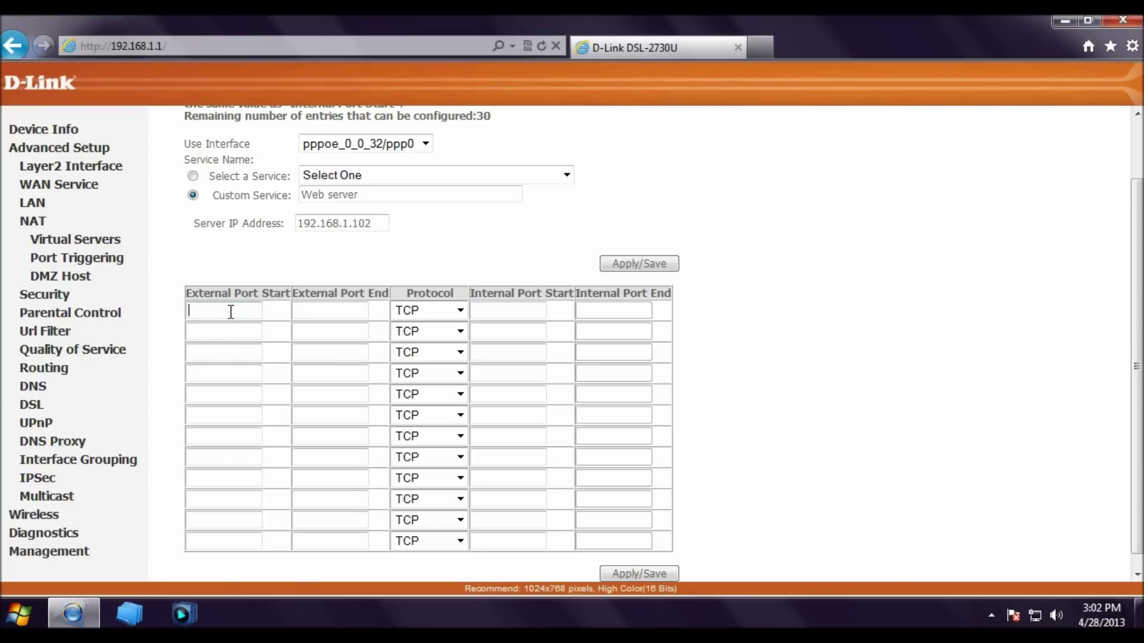
type("80")
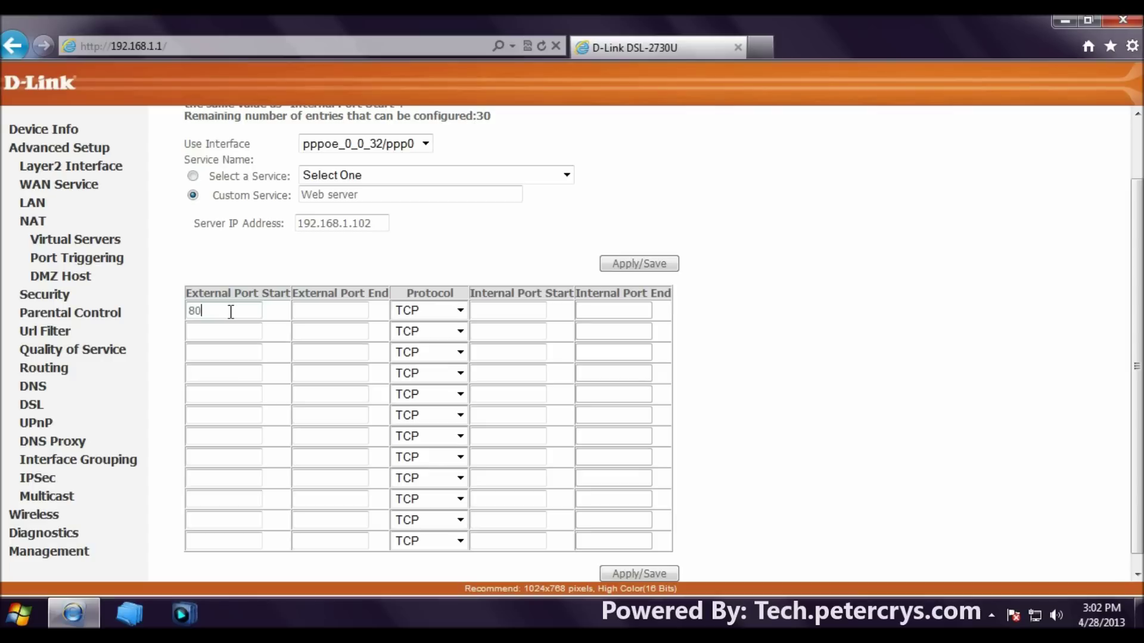
left_click(347, 309)
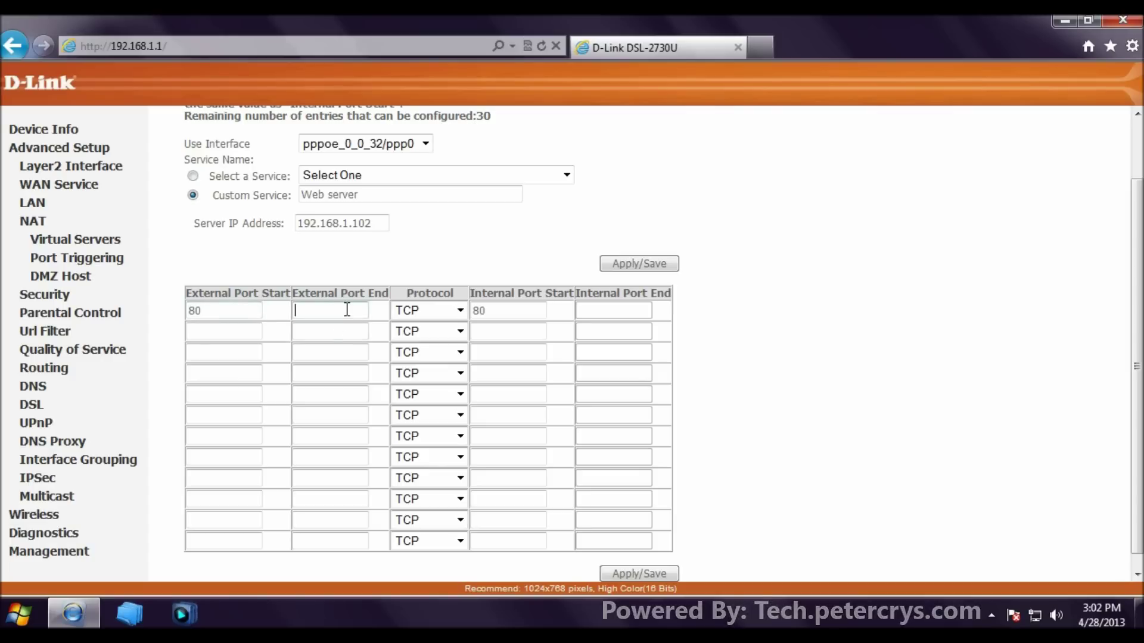
type("80")
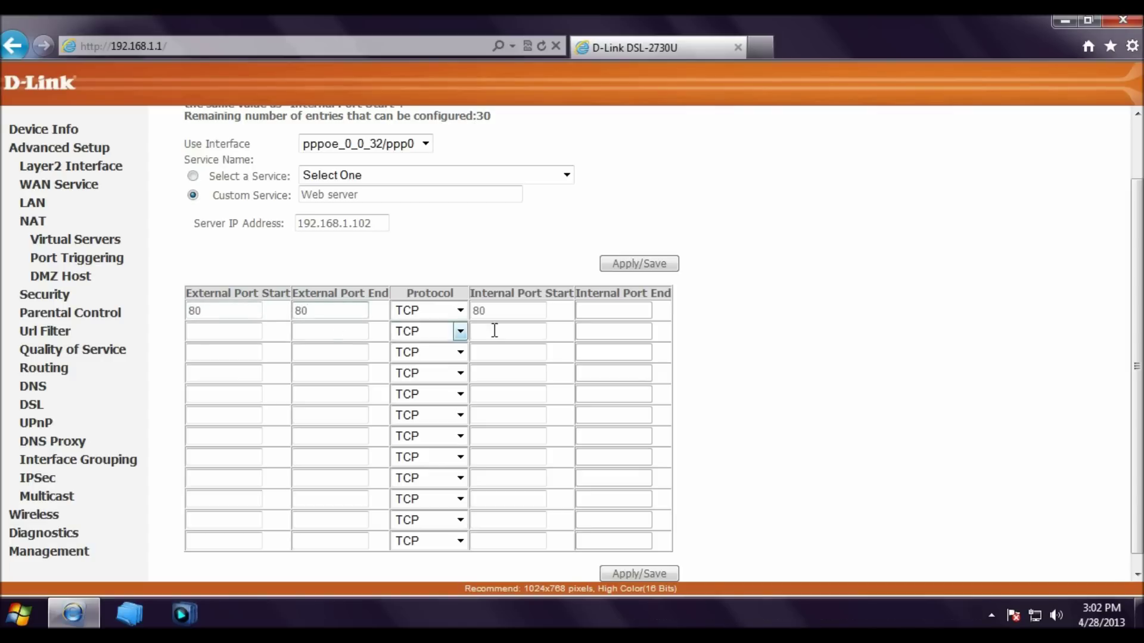
left_click(597, 316)
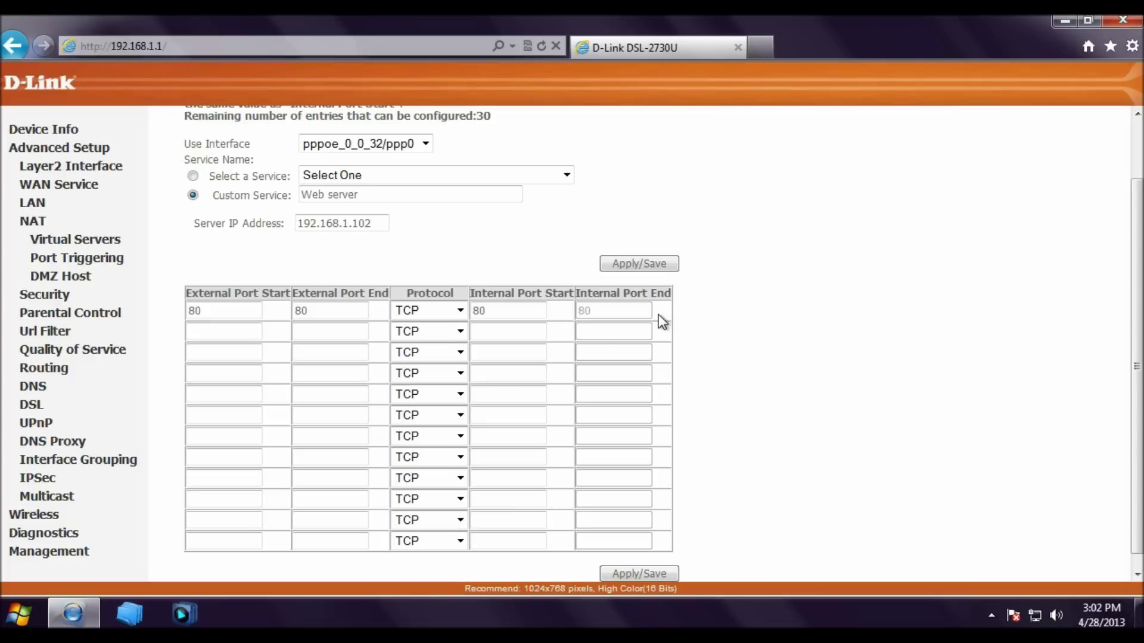
scroll(662, 316, "down", 1)
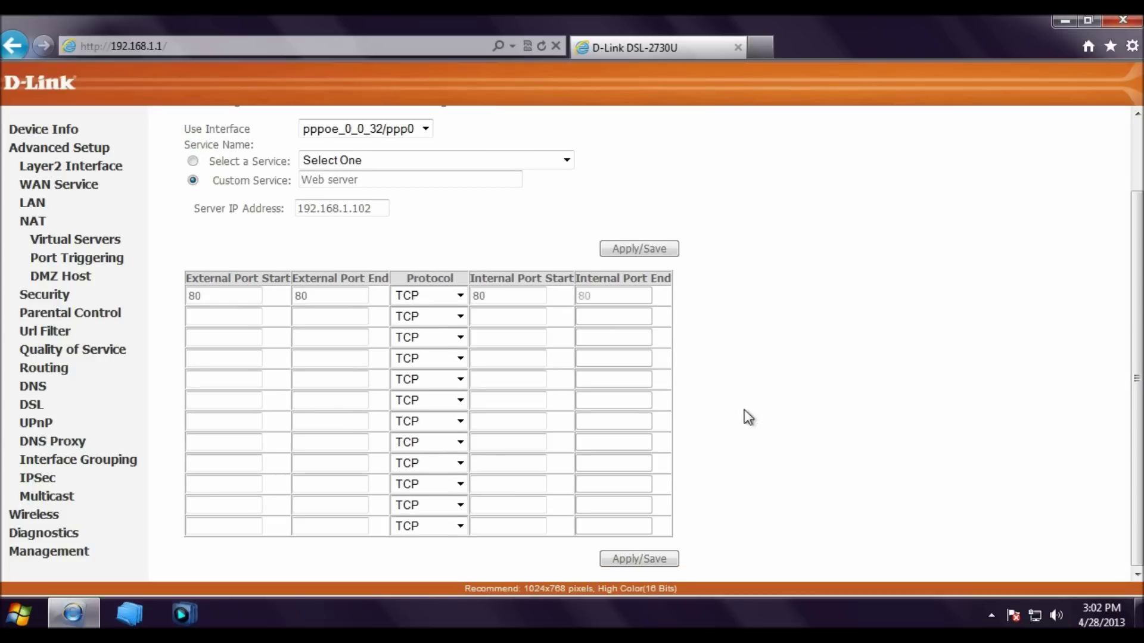
left_click(639, 563)
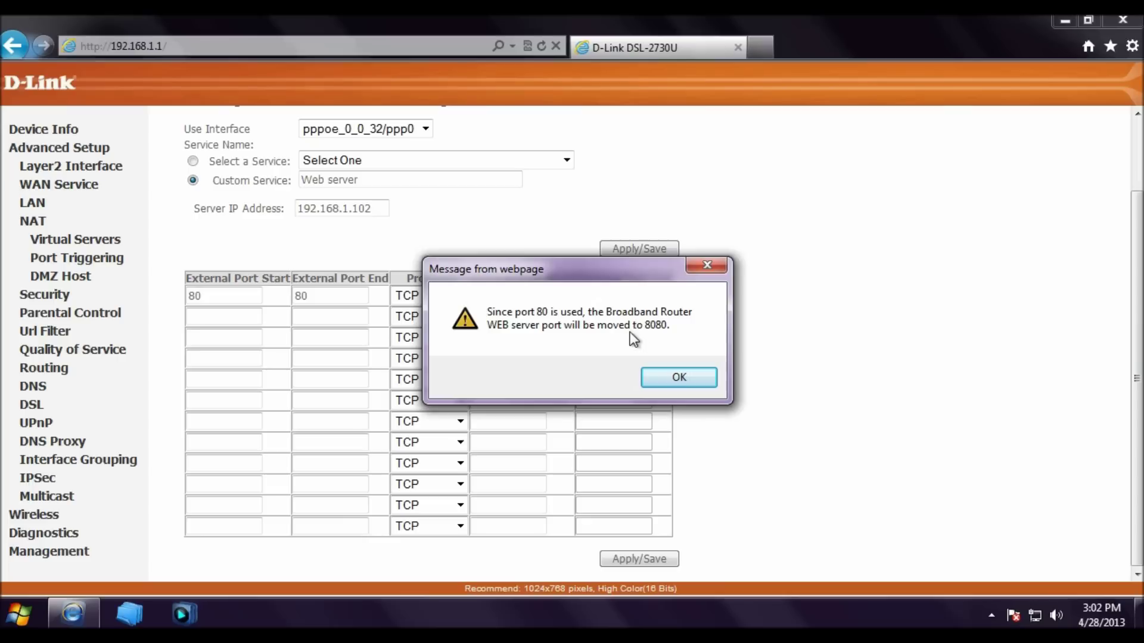
left_click(679, 379)
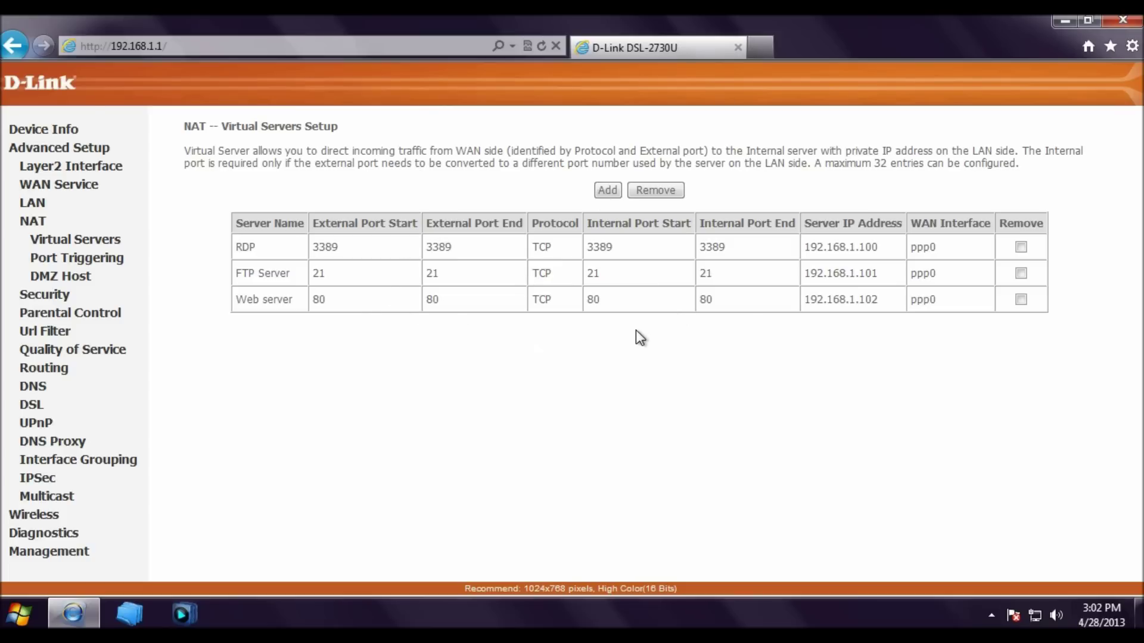
left_click(1115, 37)
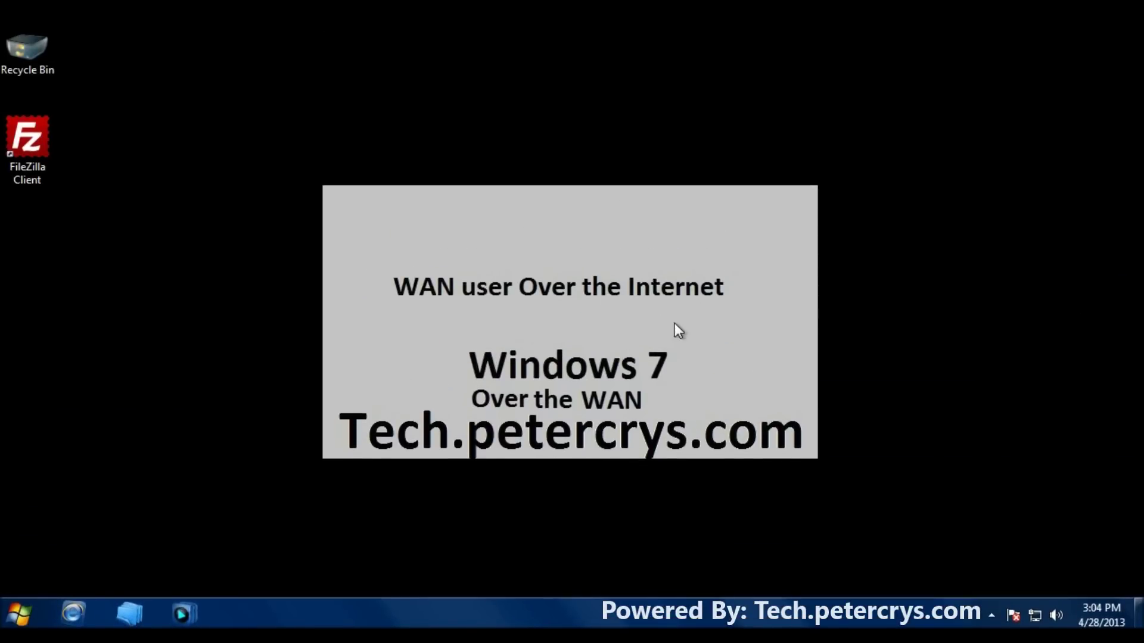
- On the WAN client, search Google for "what is my ip" to check its public IP address, and close the browser
left_click(72, 615)
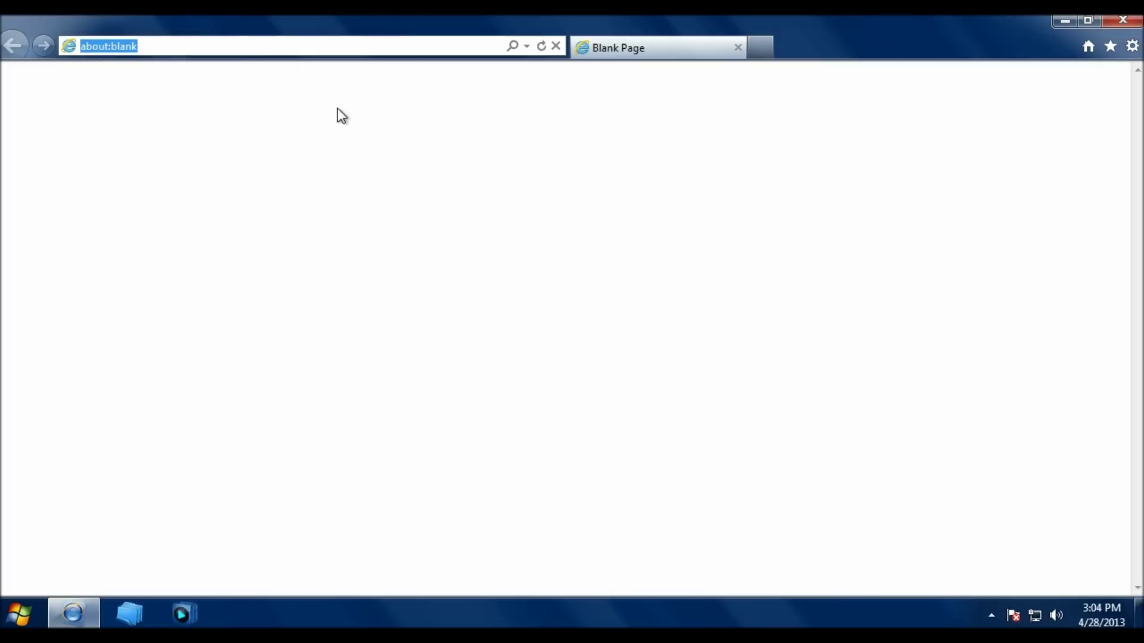
type("google")
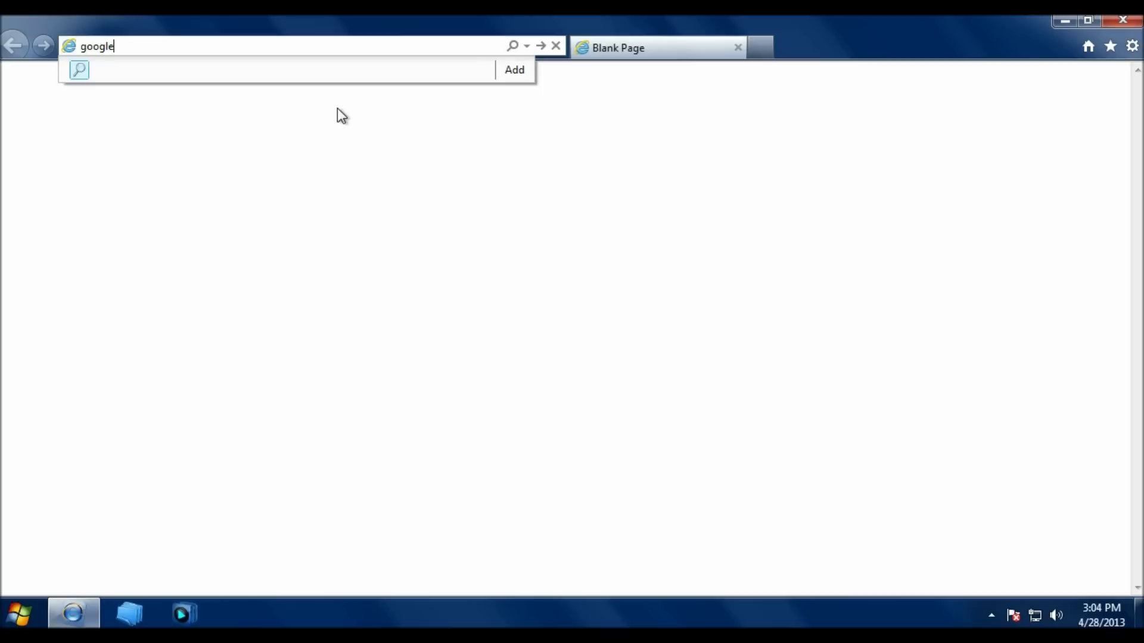
key("ctrl+Return")
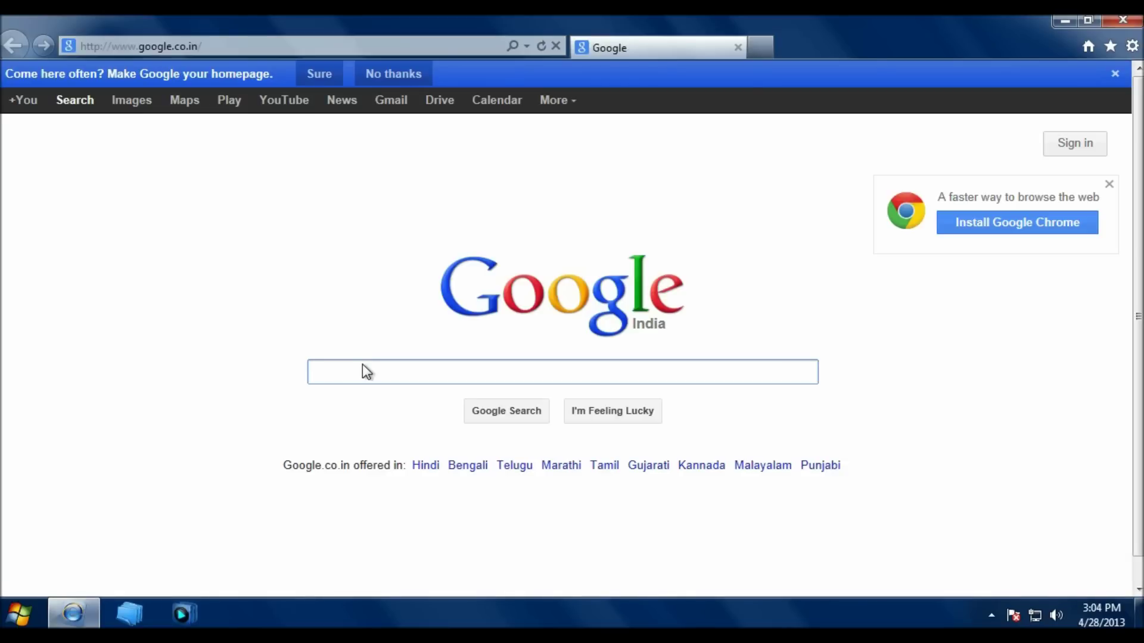
type("what")
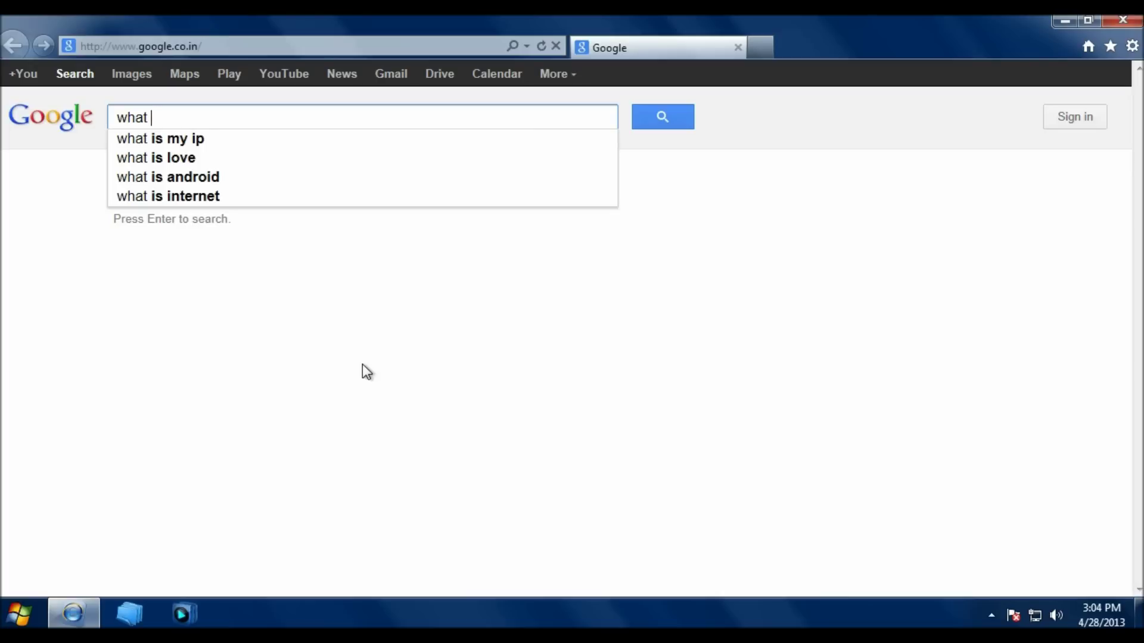
key("Down")
key("Return")
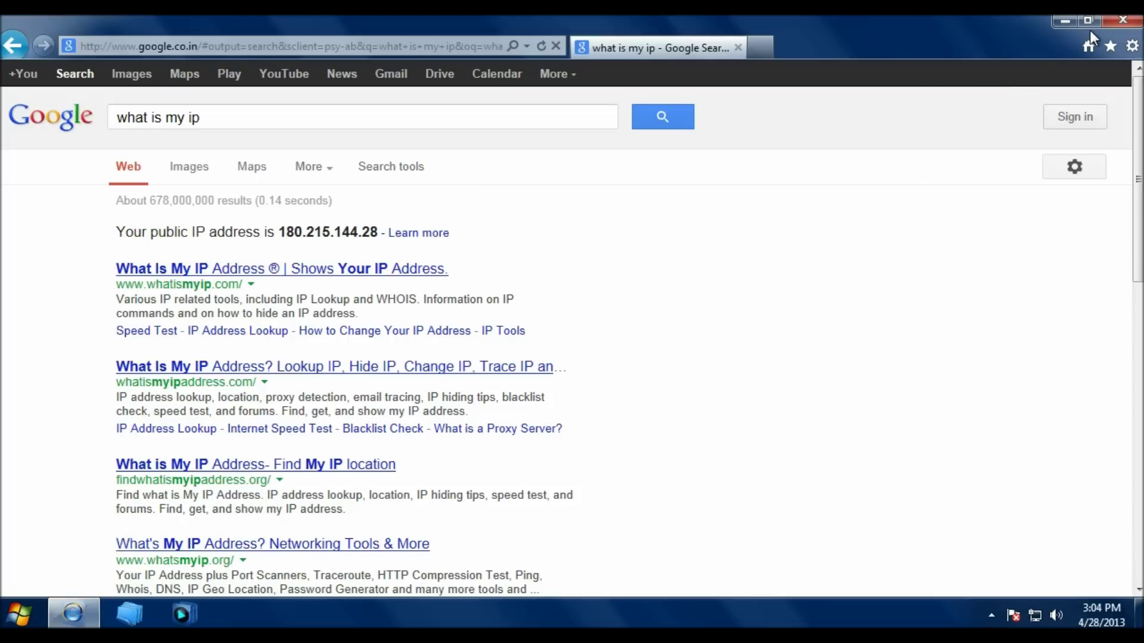
left_click(1120, 23)
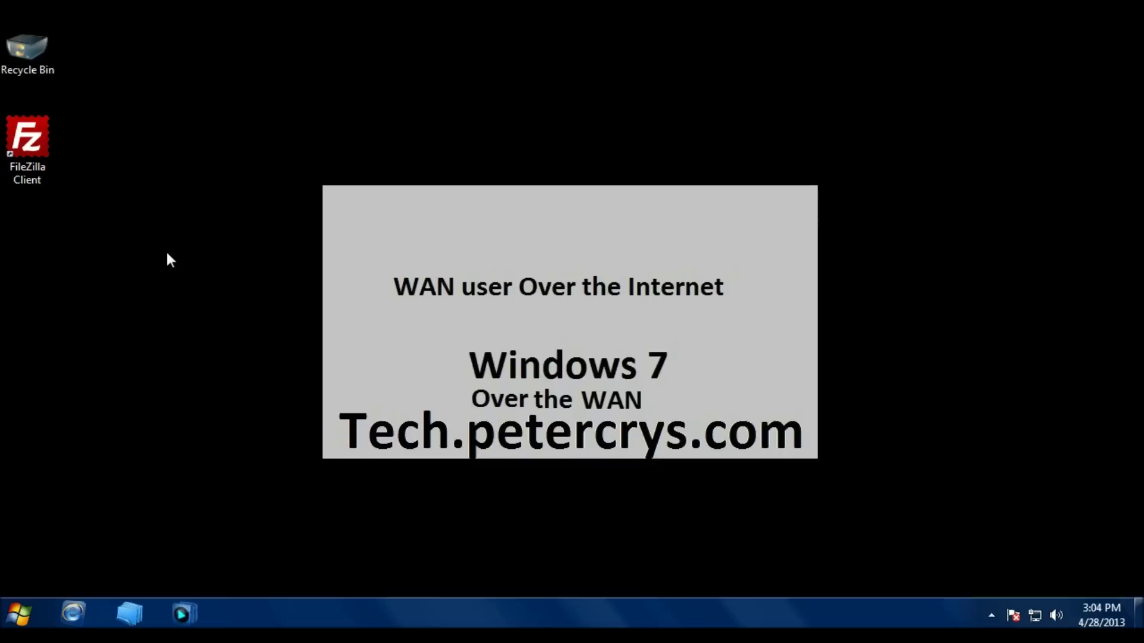
- Run mstsc on the WAN client and start a Remote Desktop connection to the public IP address 59.177.177.199
left_click(20, 614)
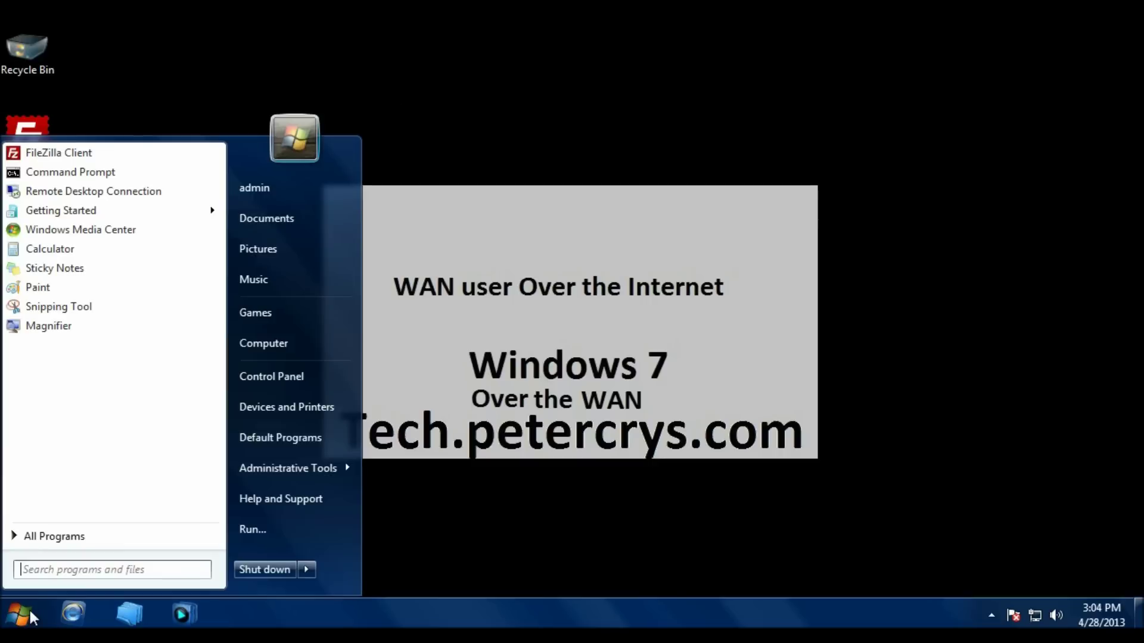
left_click(280, 529)
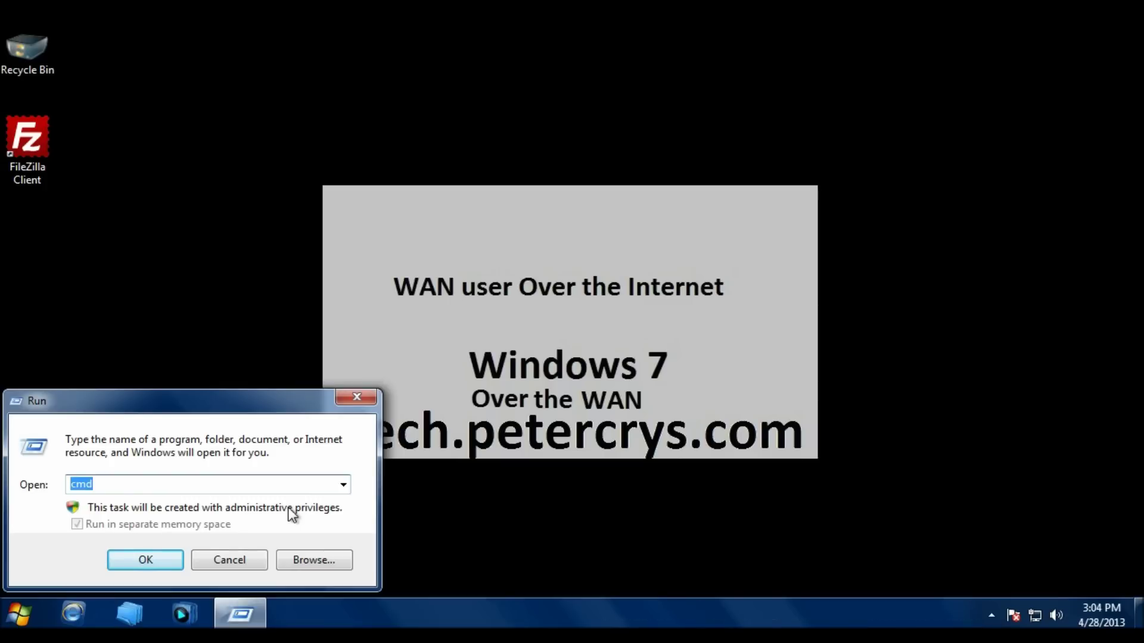
type("mstsc")
key("Return")
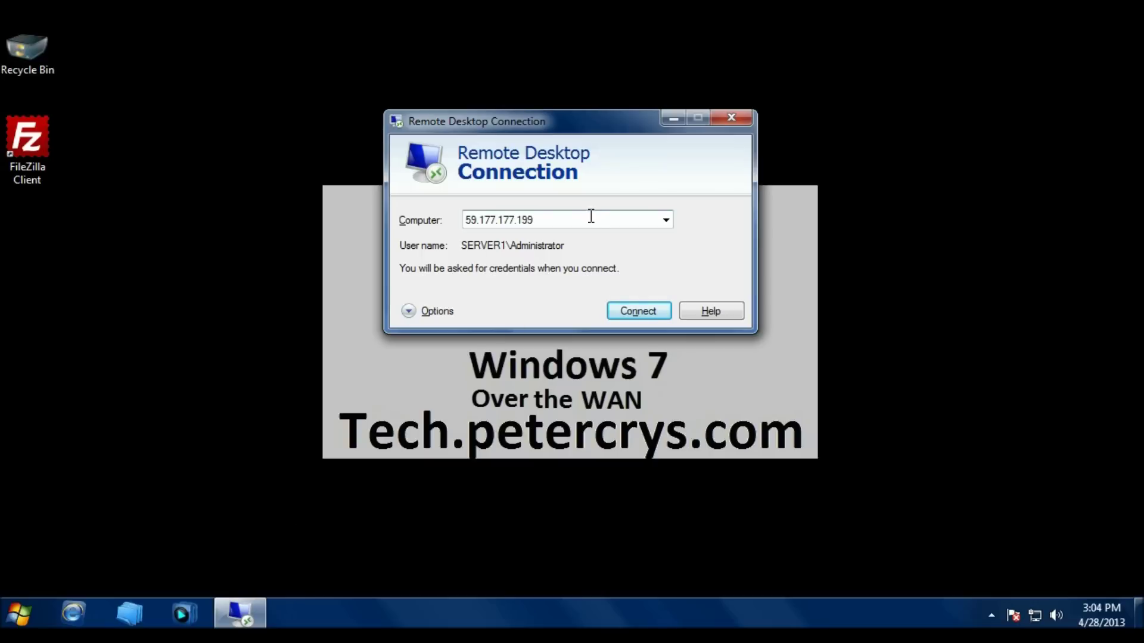
left_click(666, 220)
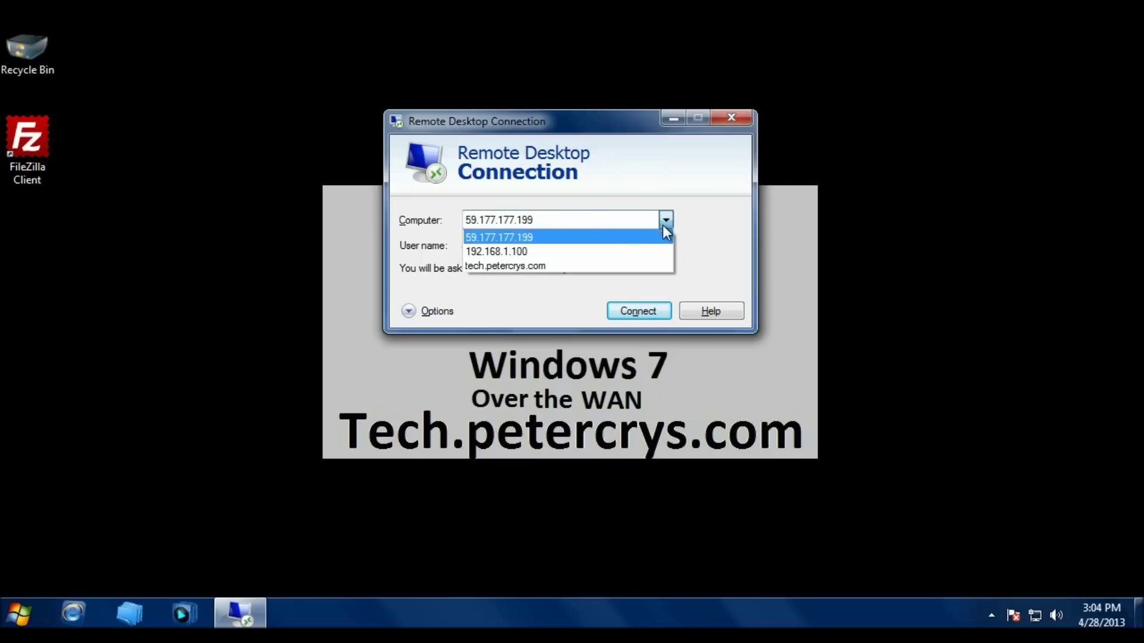
left_click(602, 239)
key("ctrl+c")
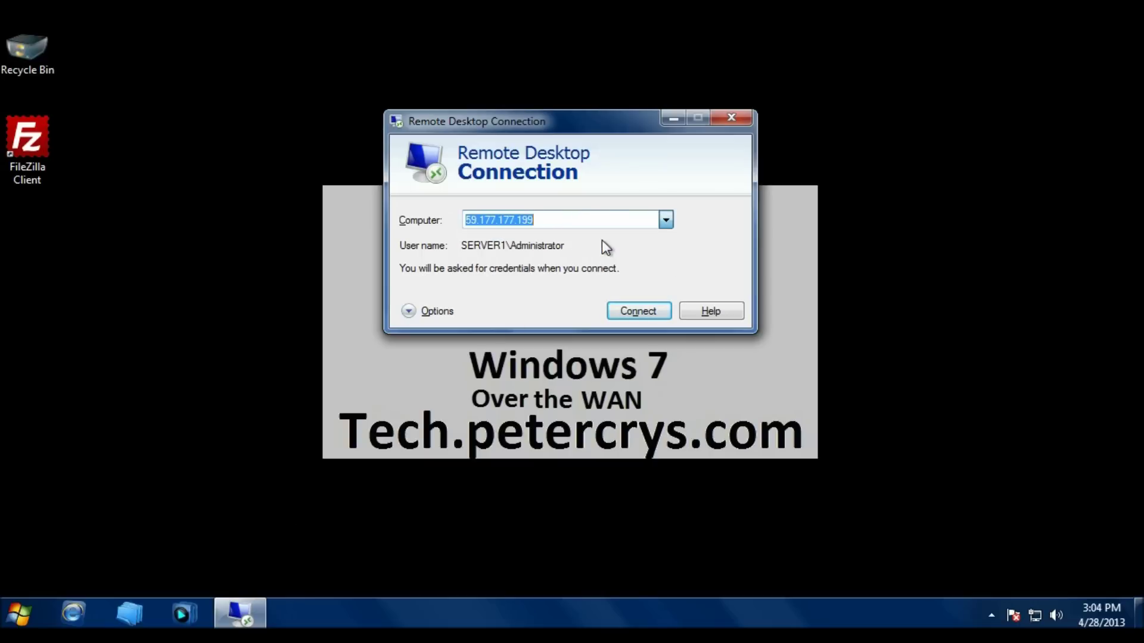
left_click(548, 218)
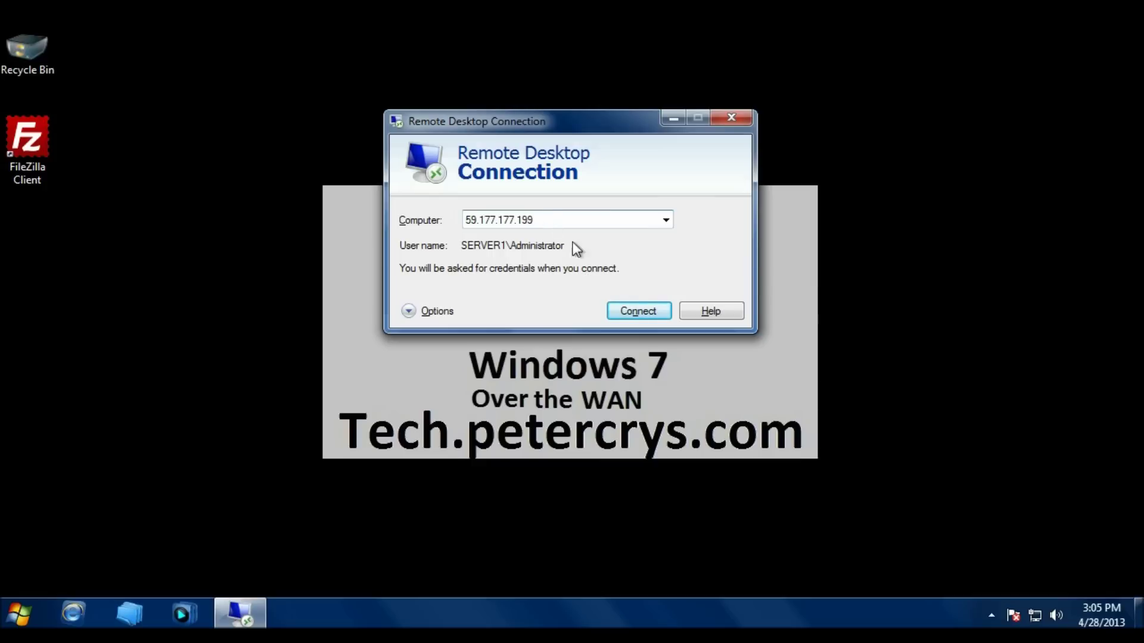
left_click(623, 310)
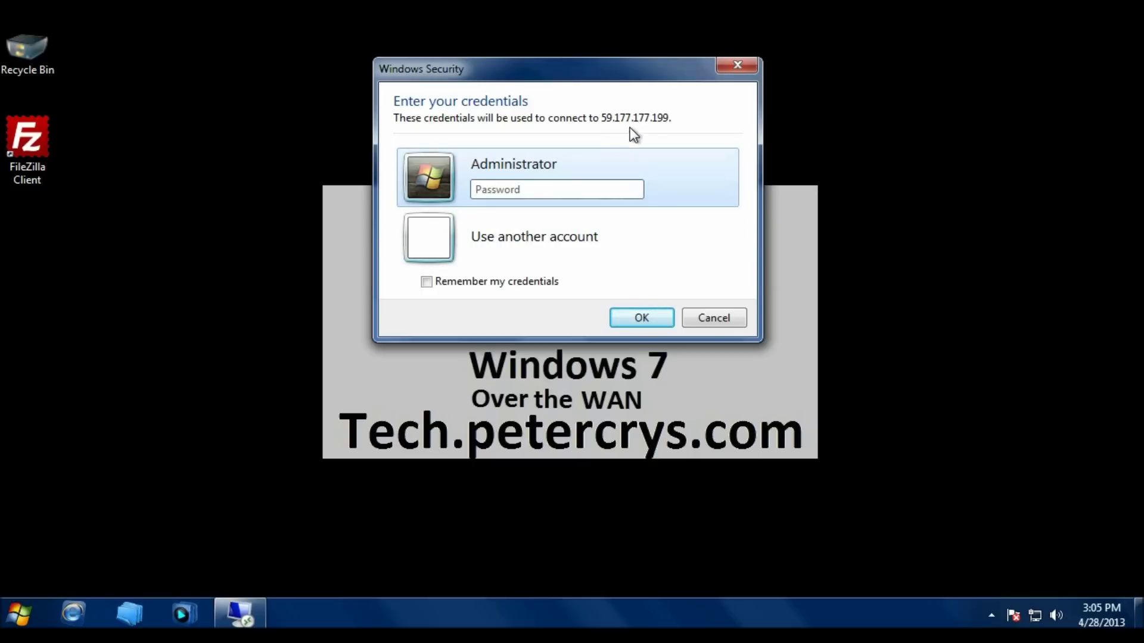
- Enter the Administrator account's password, have the credentials remembered, and log on to the remote server
left_click(589, 189)
key("ctrl+v")
left_click(426, 281)
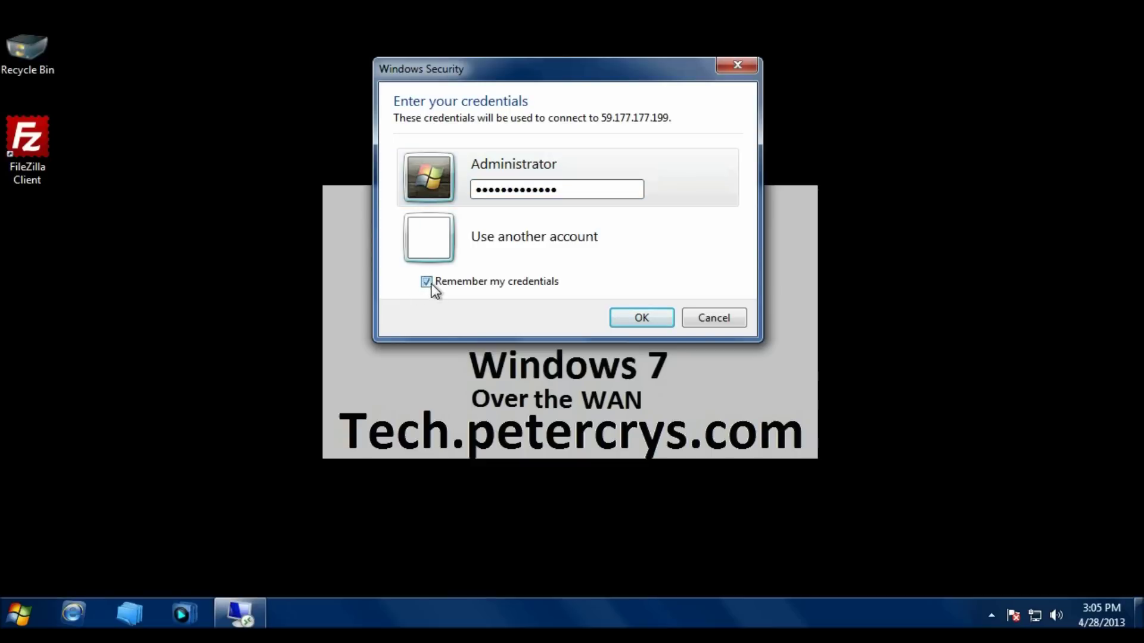
left_click(636, 317)
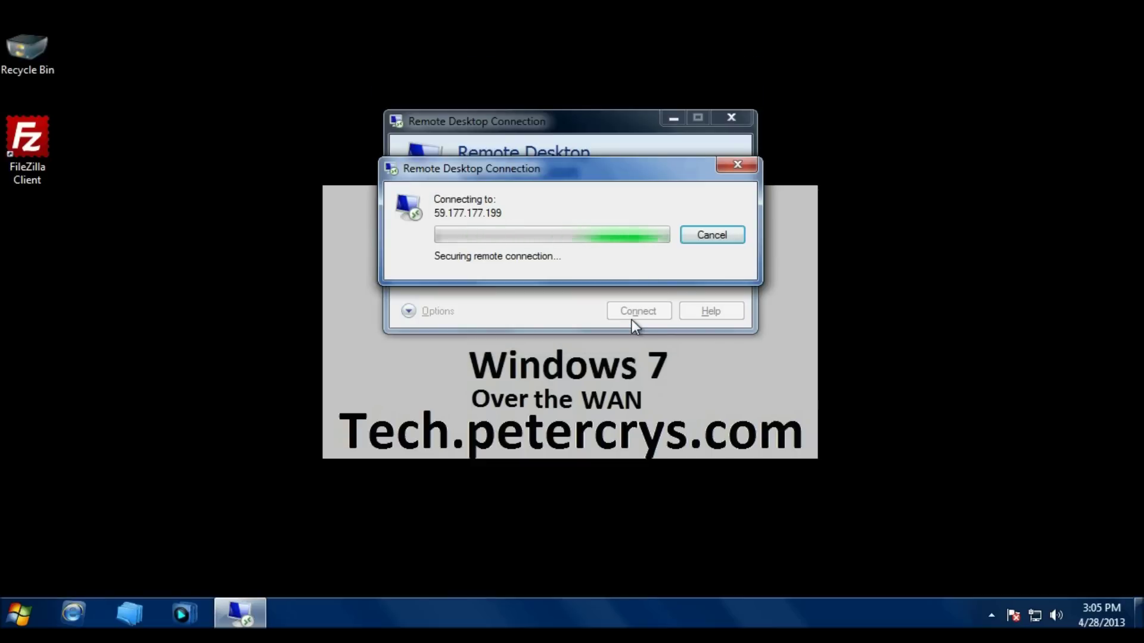
left_click(624, 372)
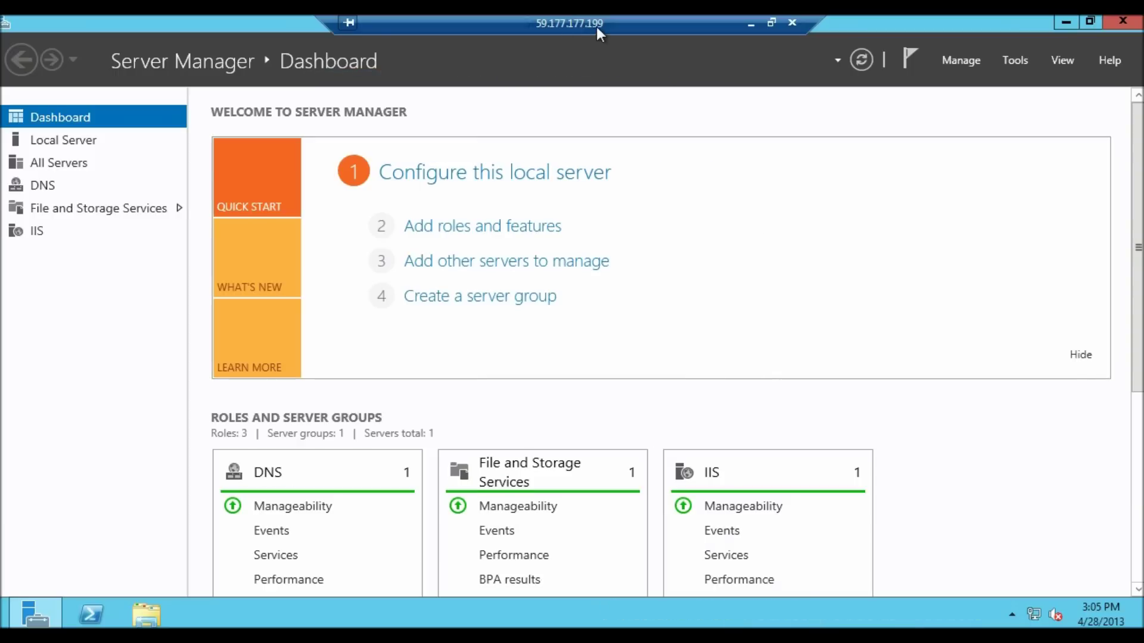
- Close Server Manager on the remote server and sign out of the Administrator session
left_click(1126, 26)
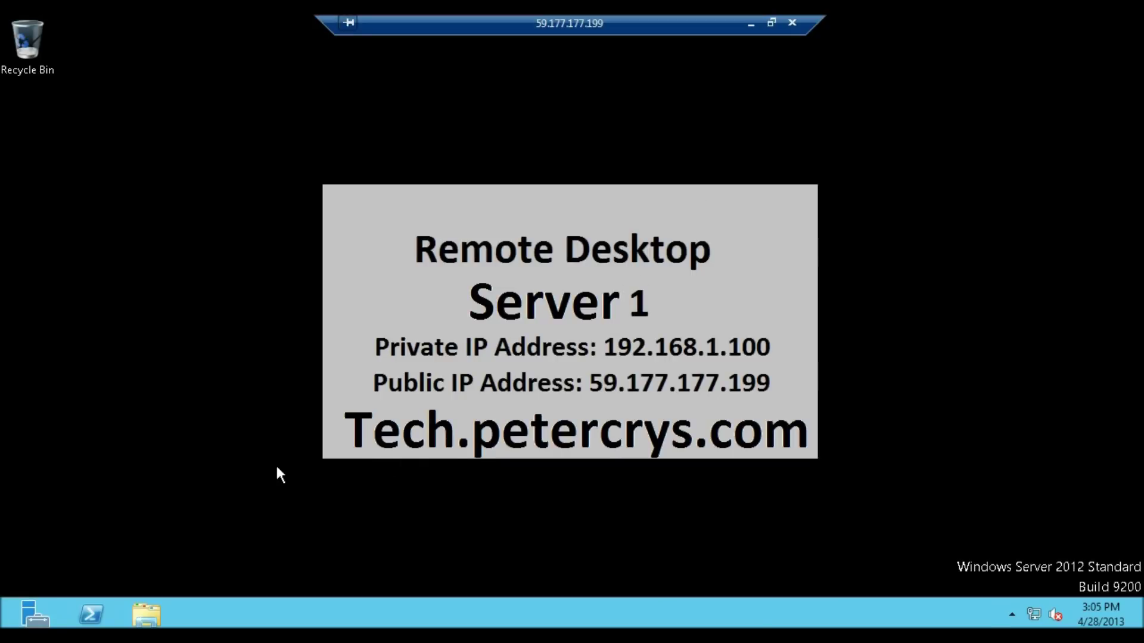
key("super")
left_click(234, 459)
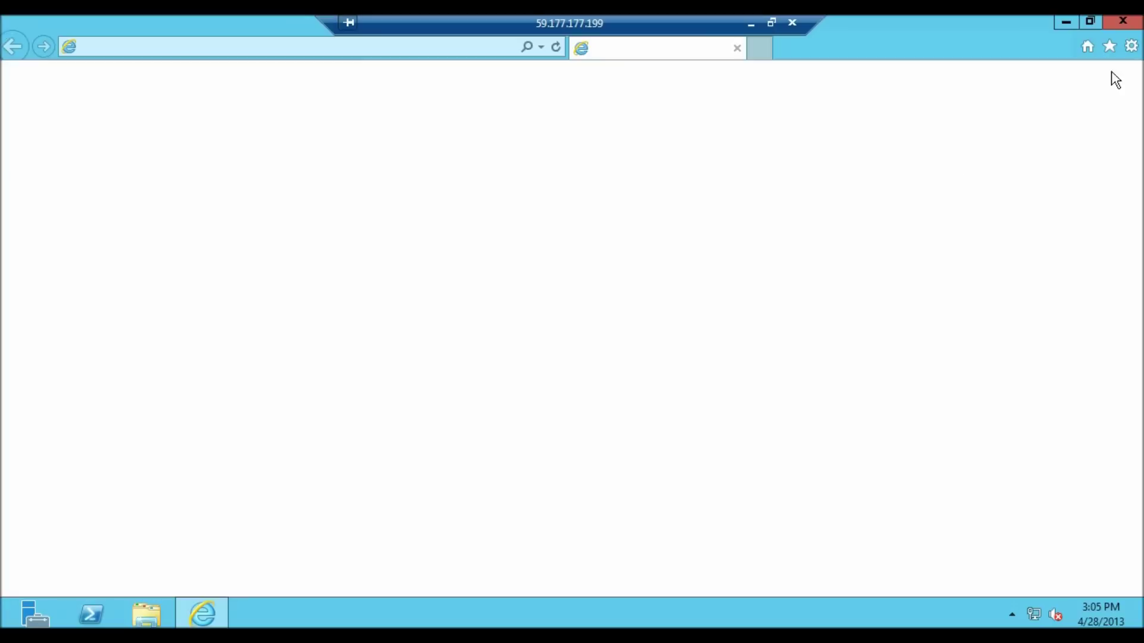
left_click(1123, 21)
key("super")
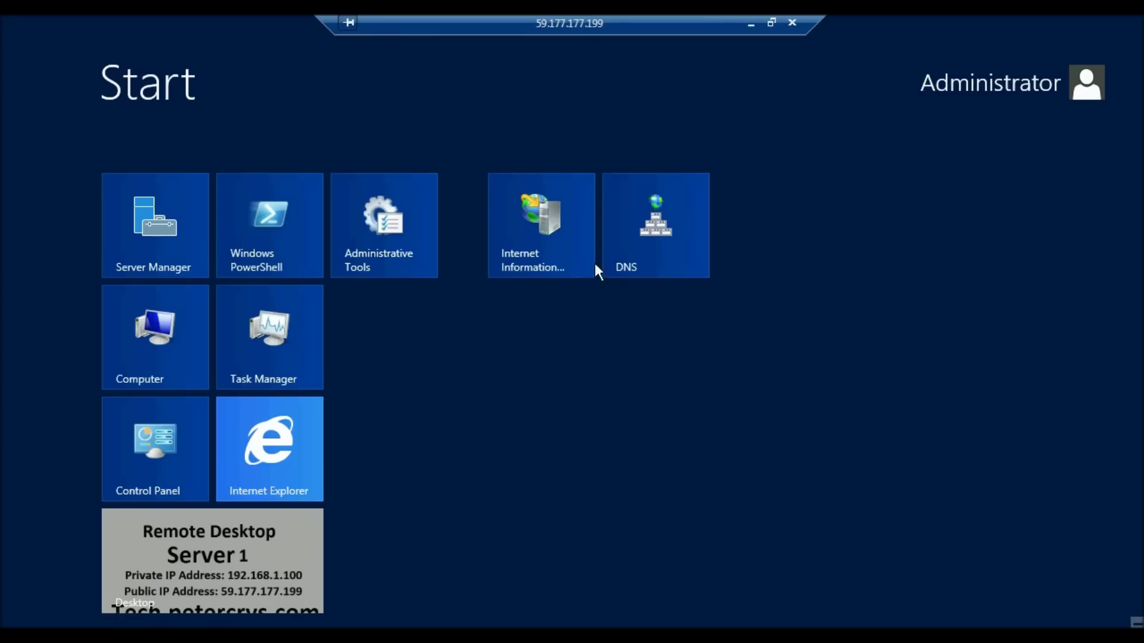
left_click(971, 84)
left_click(931, 166)
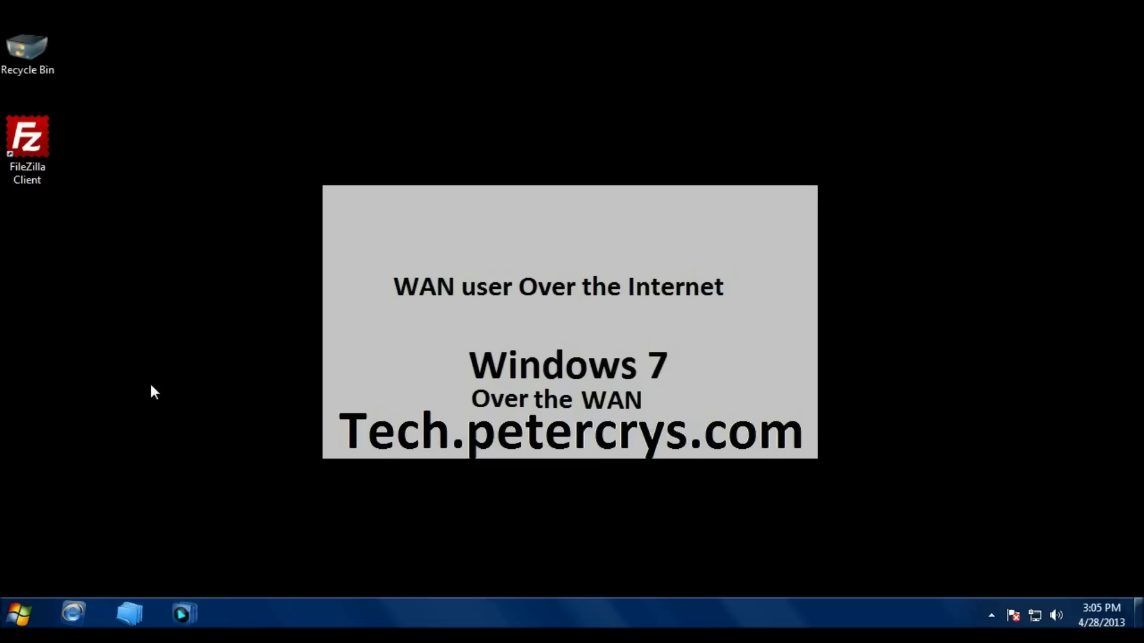
- Open FileZilla Client and connect to host 59.177.177.199 with username ftpuser and the FTP account's password
double_click(32, 133)
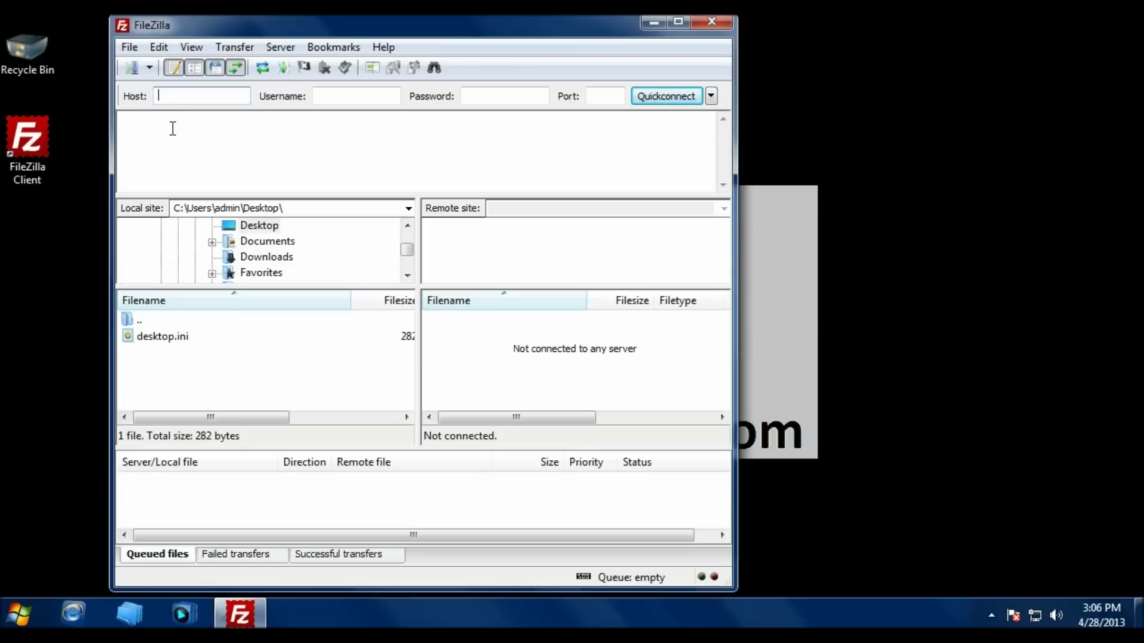
key("ctrl+v")
left_click(370, 94)
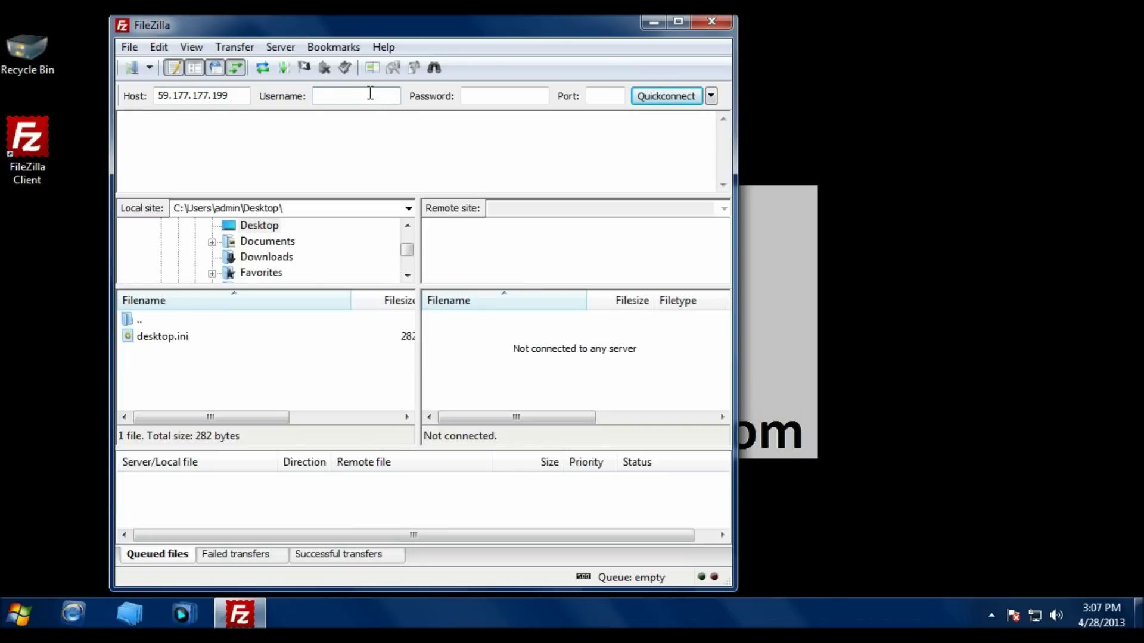
key("ctrl+v")
left_click(509, 101)
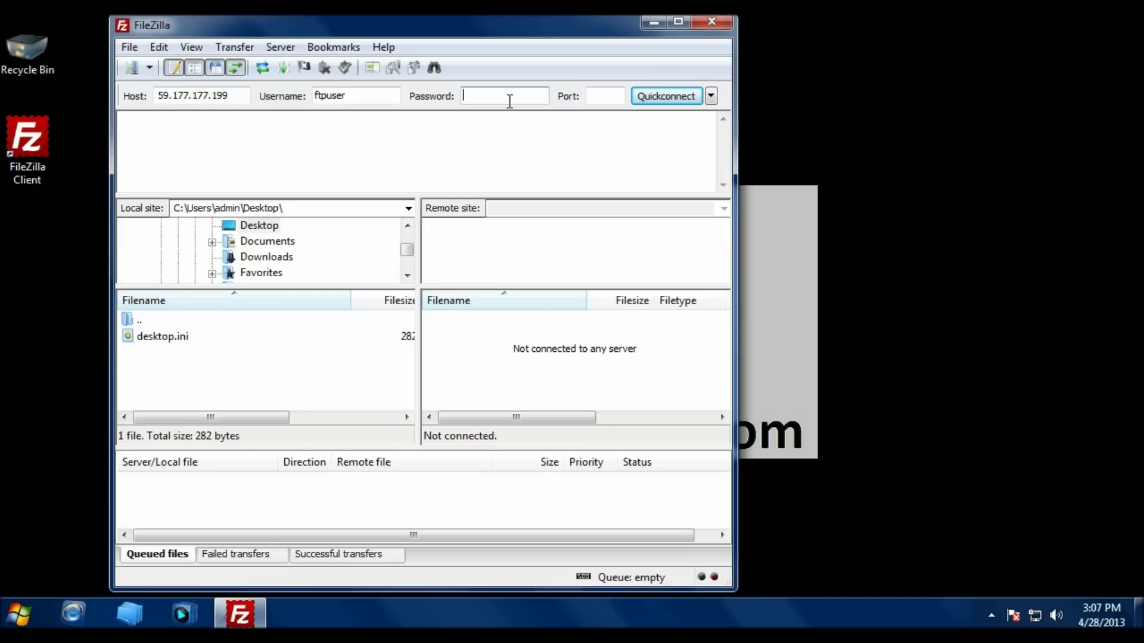
key("ctrl+v")
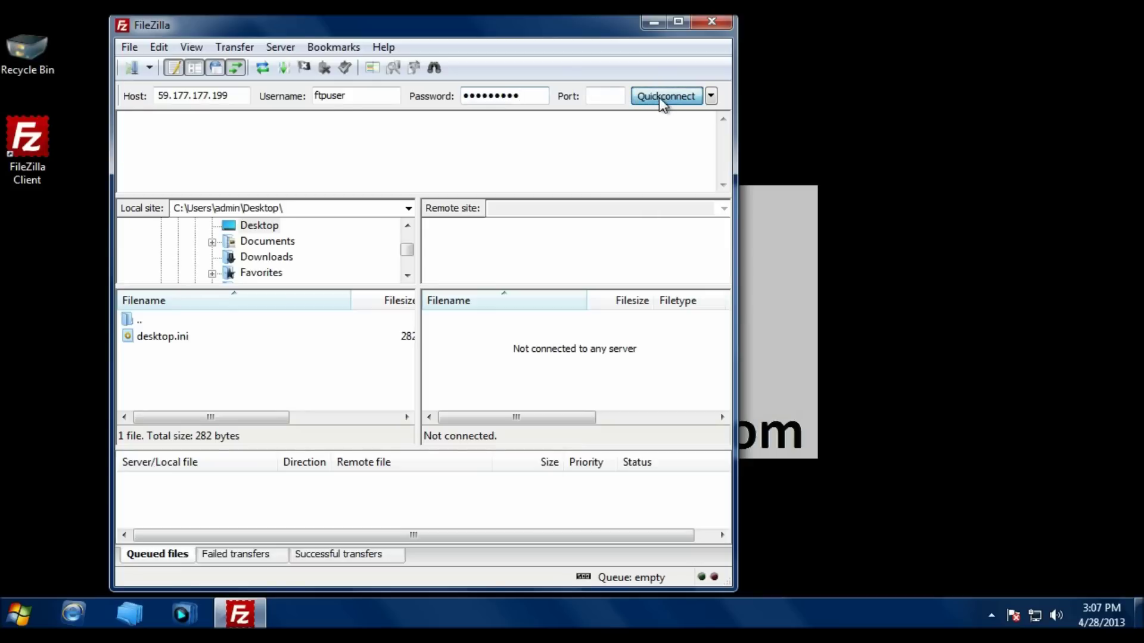
left_click(659, 97)
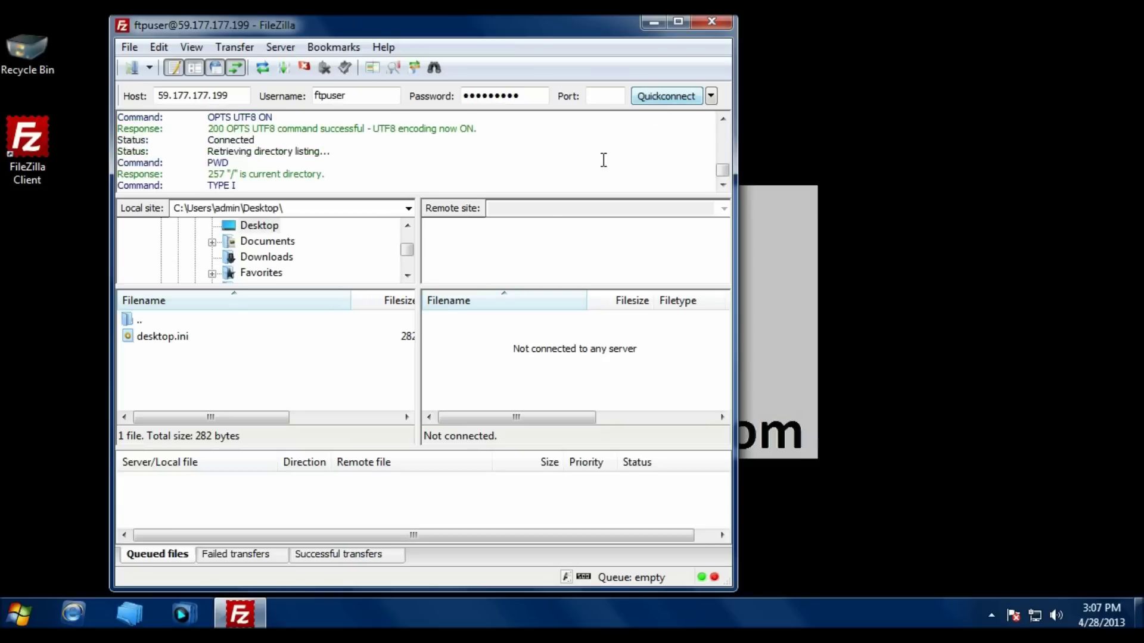
- Enlarge the message log, review the FTP connection and directory listing messages, and shrink the log back to show the remote files
left_click_drag(415, 197, 411, 343)
scroll(469, 198, "up", 7)
scroll(468, 198, "up", 4)
scroll(469, 198, "down", 7)
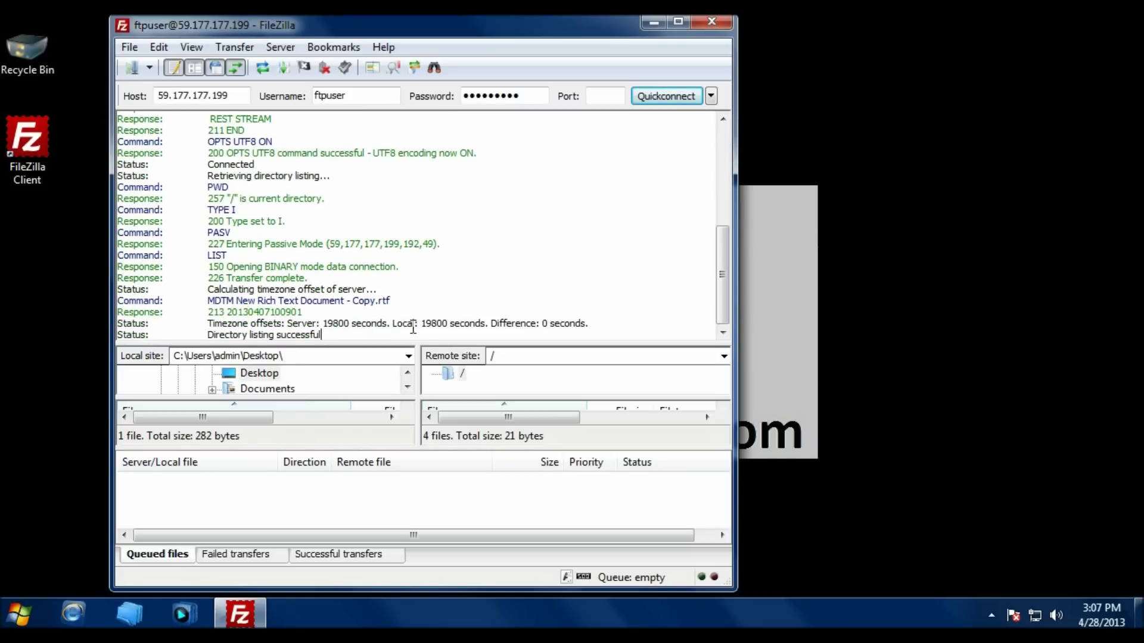
left_click(215, 325)
left_click_drag(230, 327, 333, 336)
left_click(333, 337)
left_click_drag(416, 346, 442, 182)
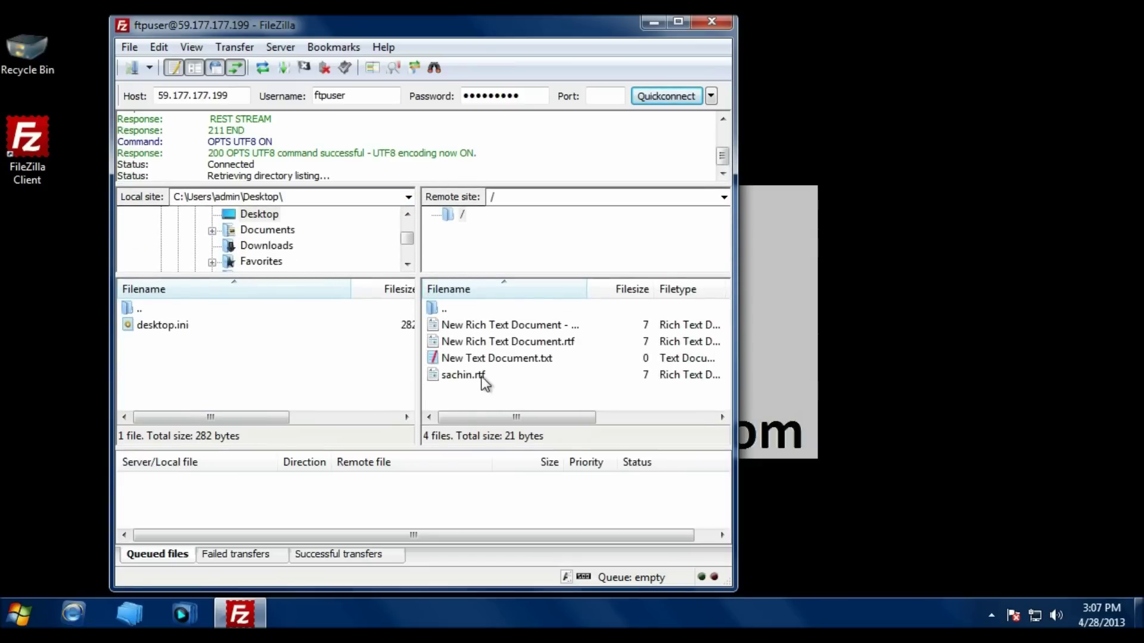
- Select New Rich Text Document.rtf in the remote listing, disconnect from the FTP server and close FileZilla
left_click(477, 343)
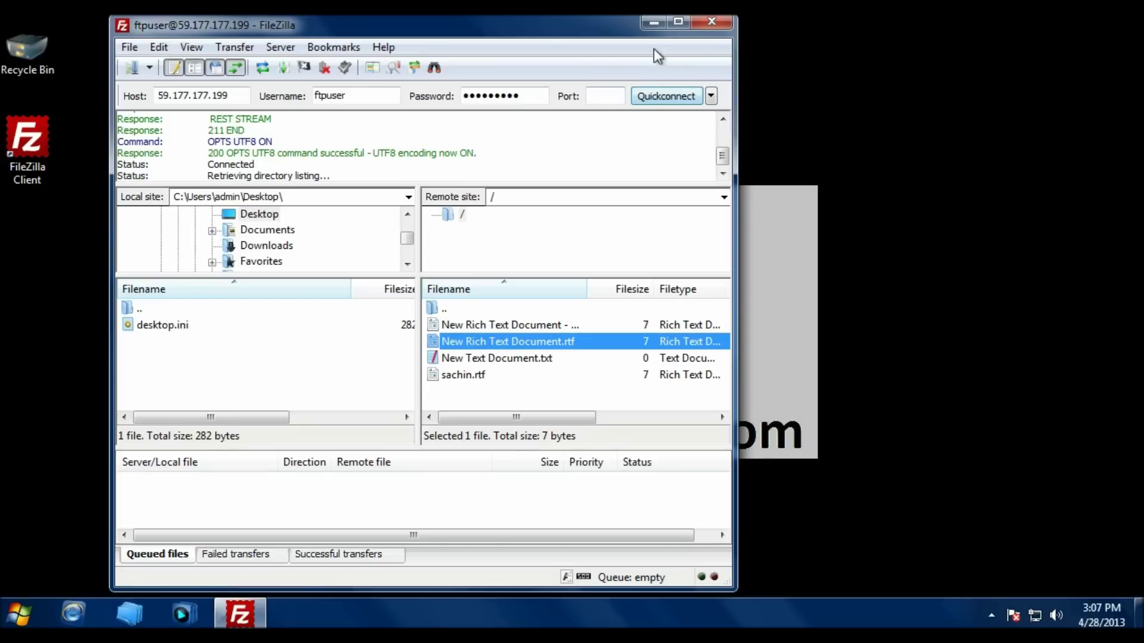
left_click(324, 69)
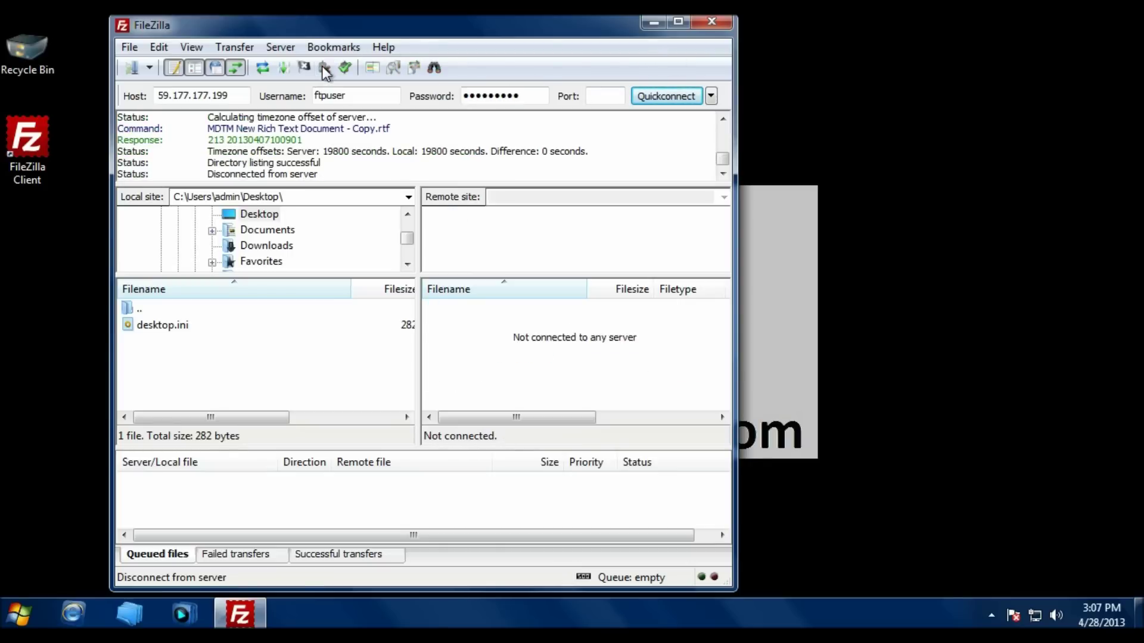
left_click(720, 26)
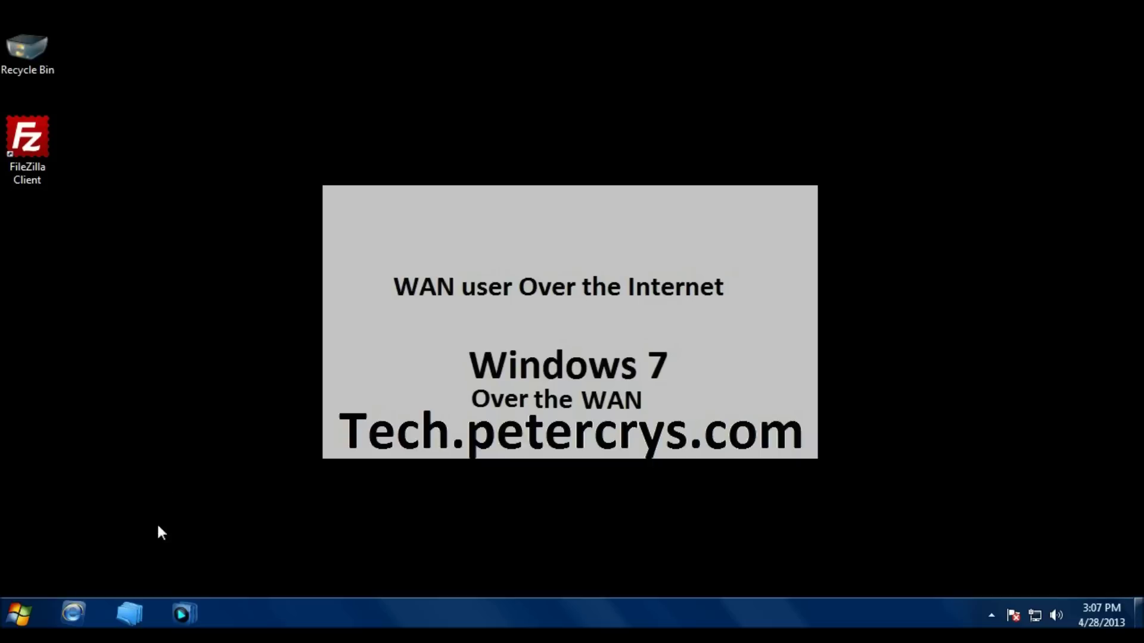
- Open 59.177.177.199 in Internet Explorer to test the web server over the Internet, and close the browser
left_click(77, 613)
left_click(407, 44)
left_click(527, 45)
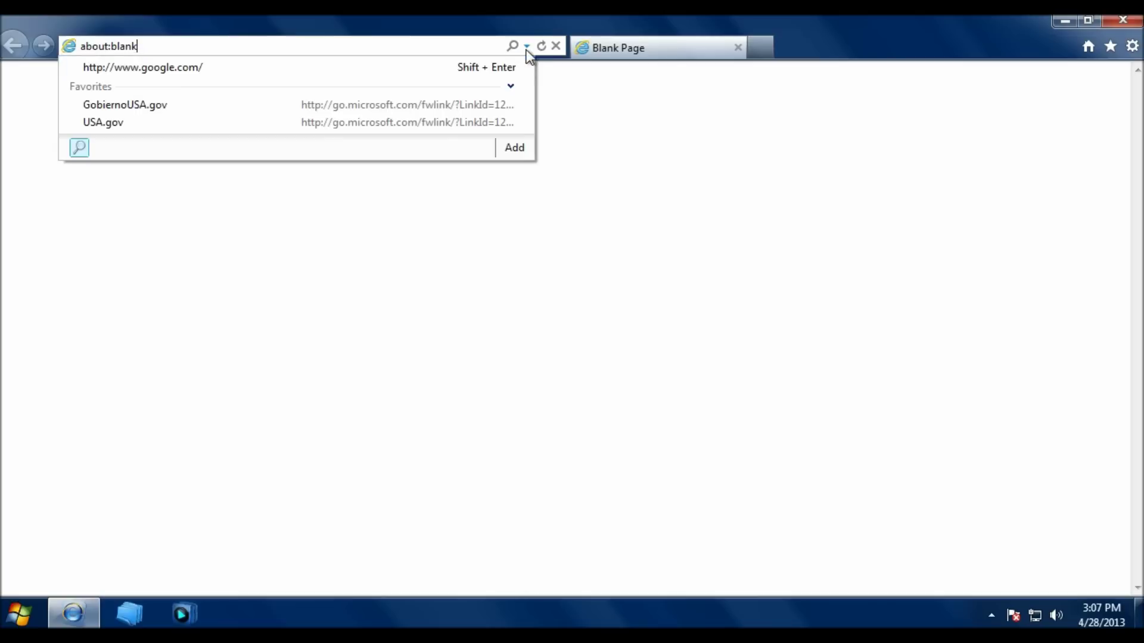
left_click(526, 46)
left_click(305, 43)
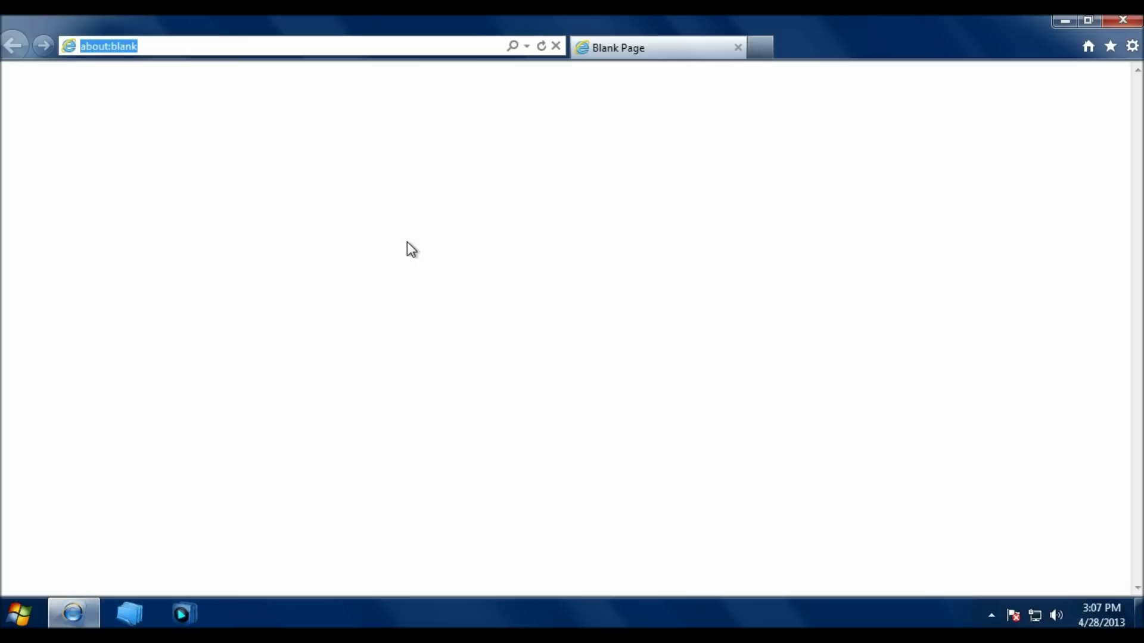
type("59.177.177.1")
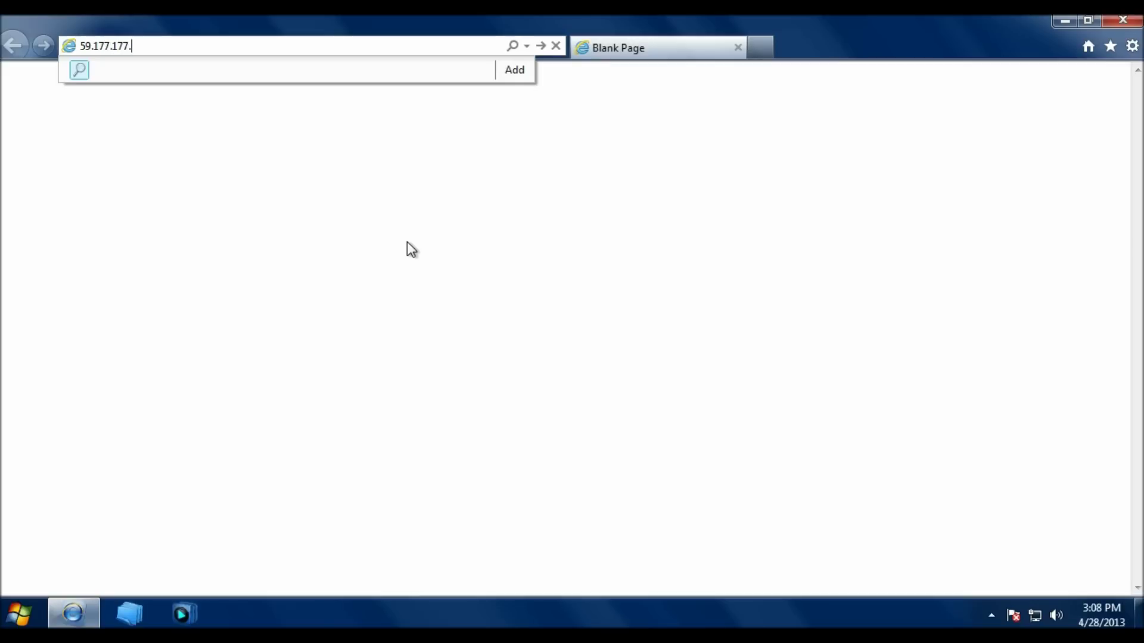
type("99")
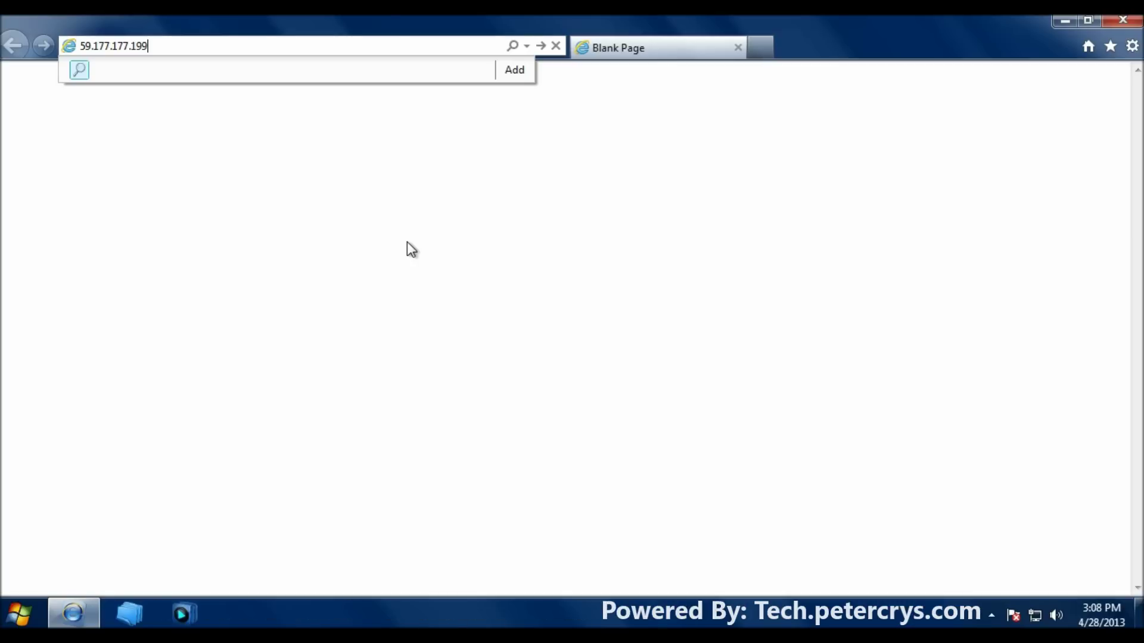
key("Return")
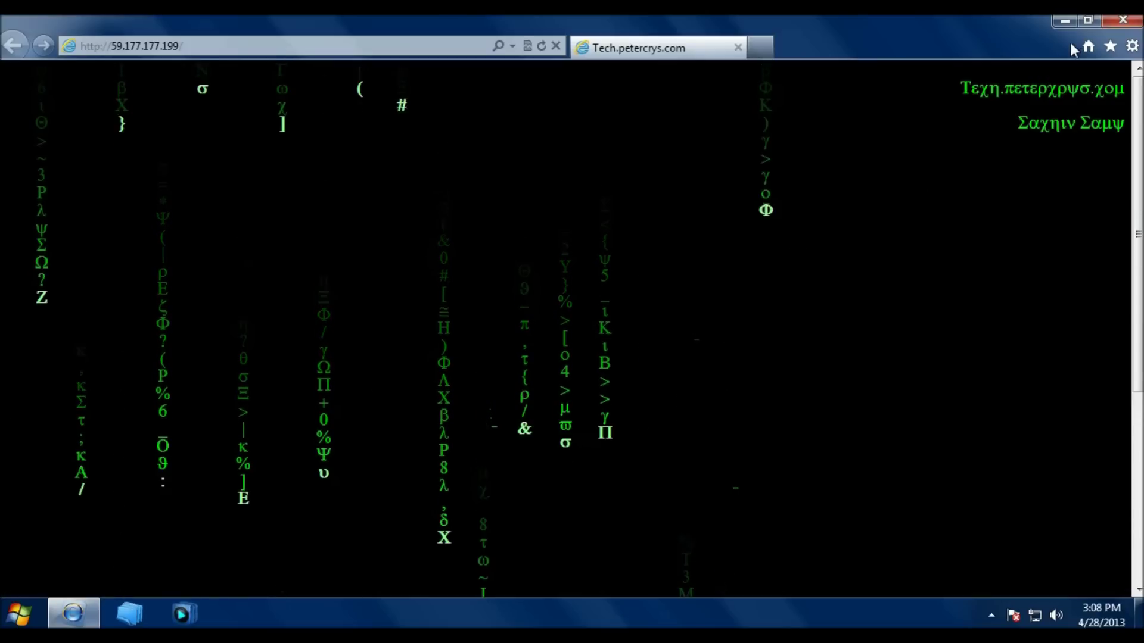
left_click(1116, 23)
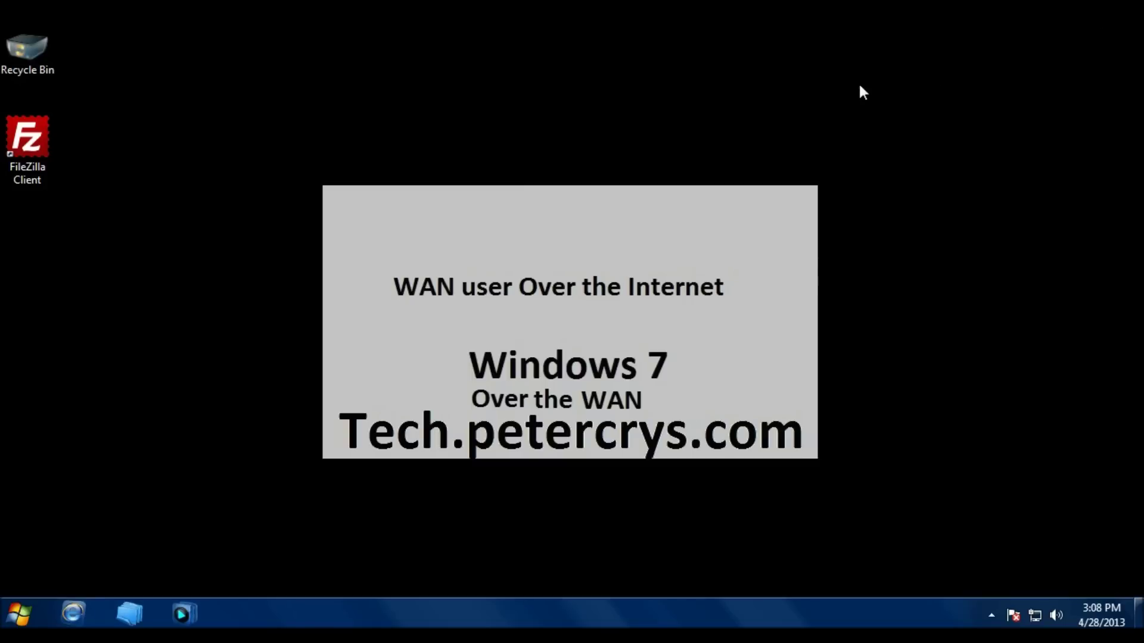